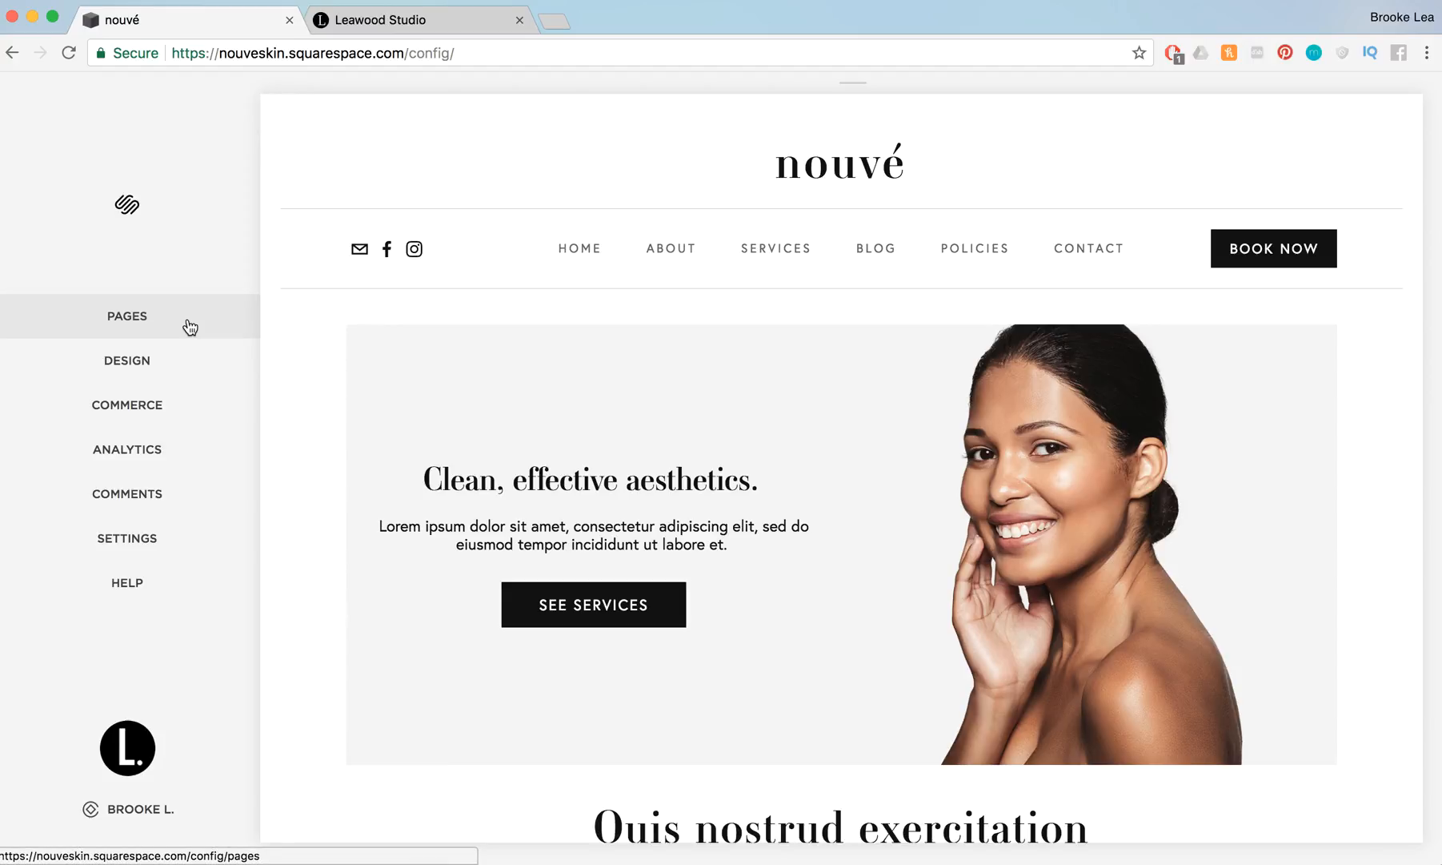
Open the site's Logo & Title design settings and look over the site title and tag line fields
left_click(175, 377)
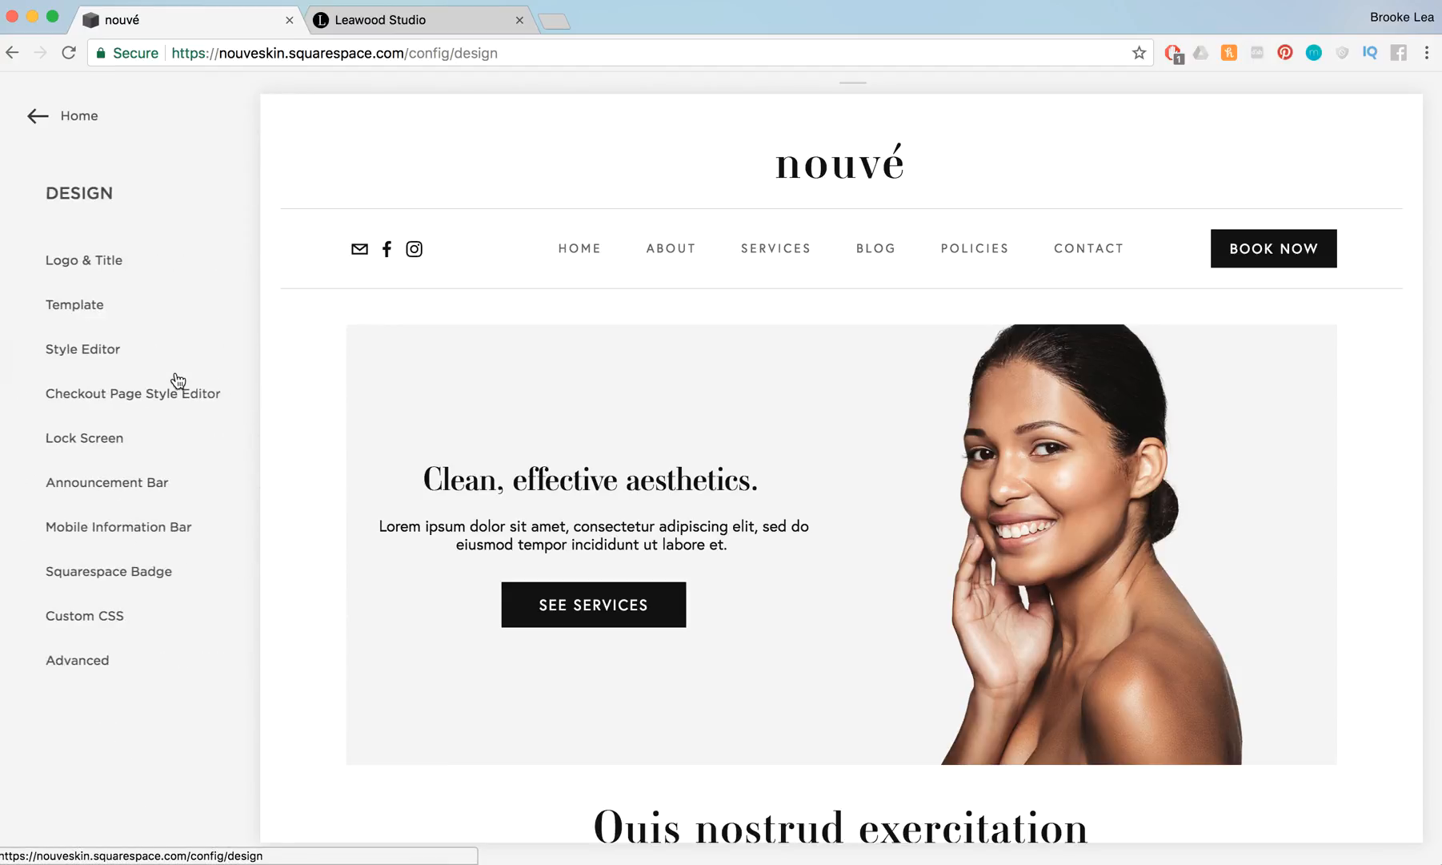
left_click(156, 266)
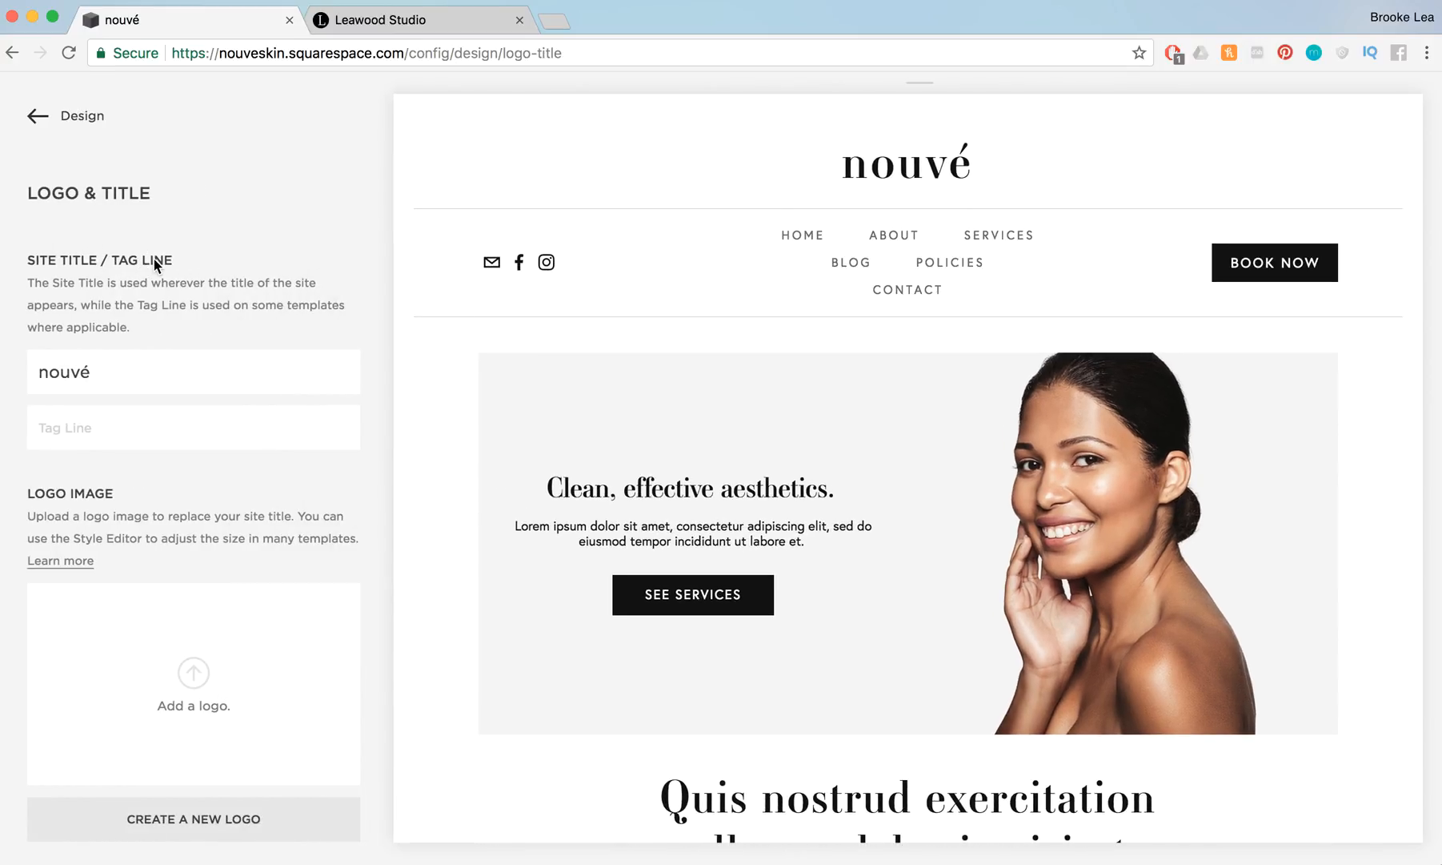
left_click_drag(136, 379, 2, 376)
left_click(130, 417)
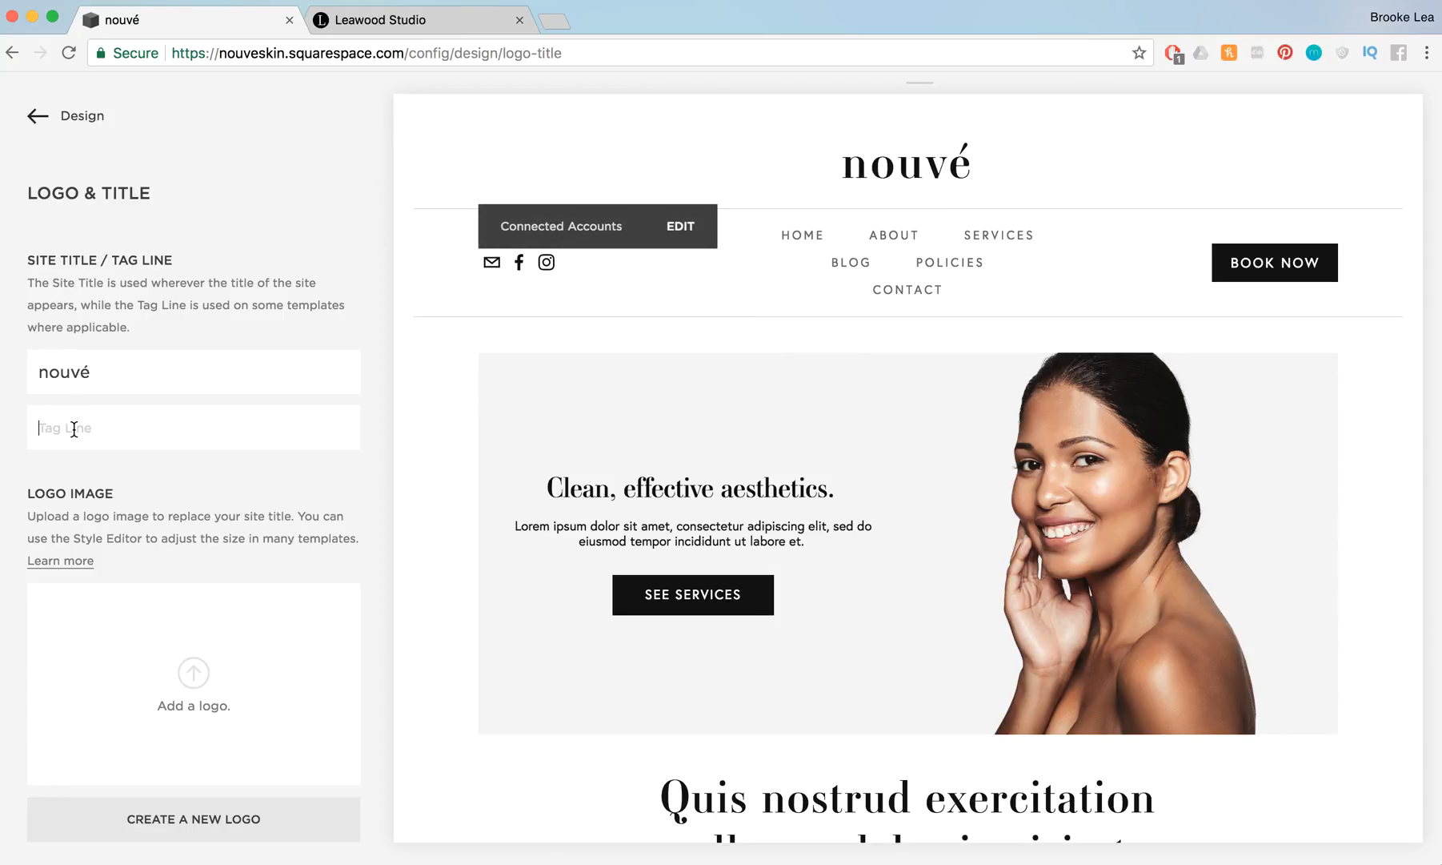
left_click(117, 372)
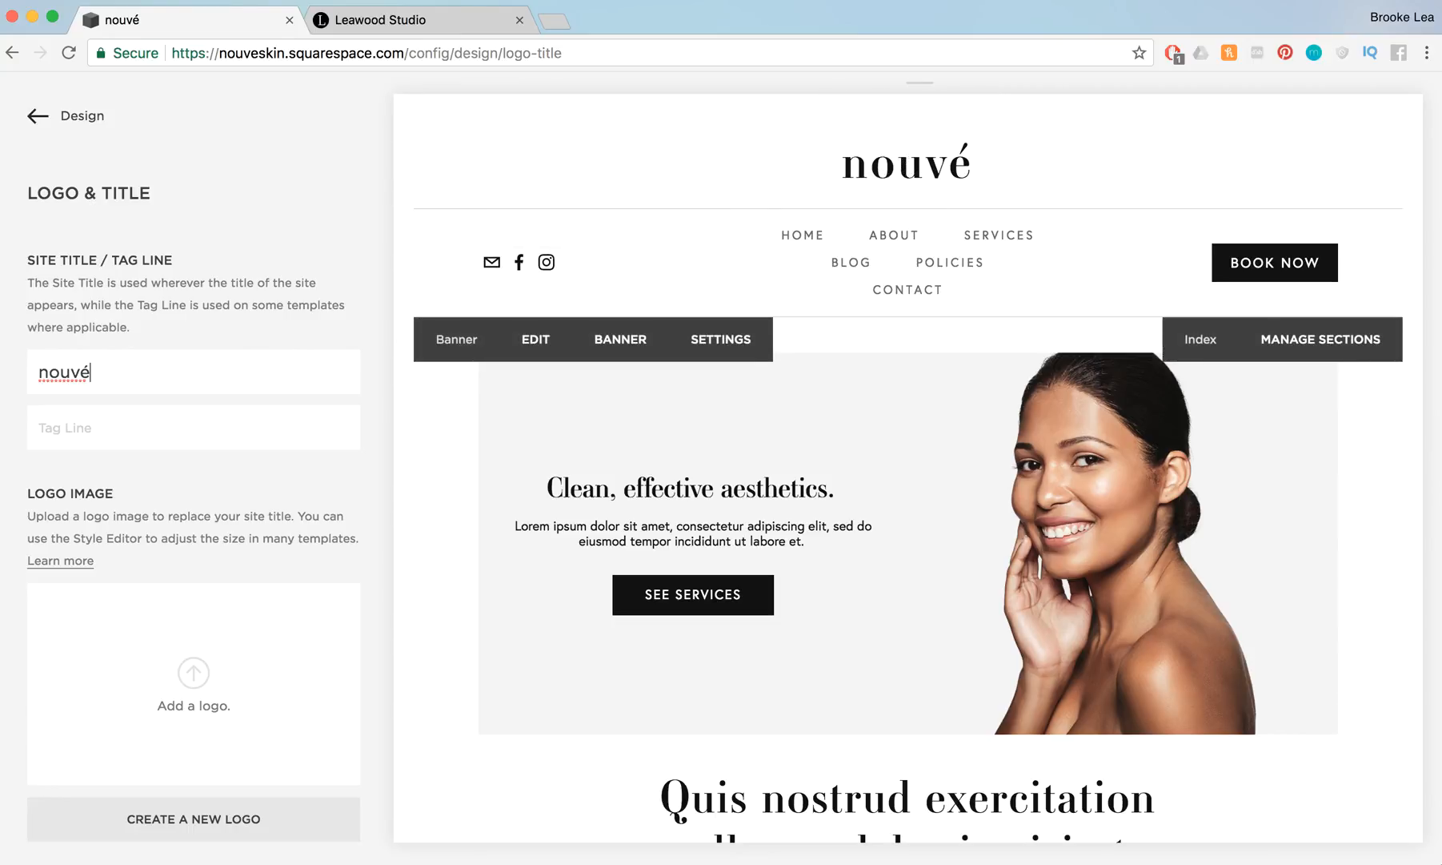
Try adding the sample text "gjhv" after nouvé in the site title, and remove it again
type("gjhv")
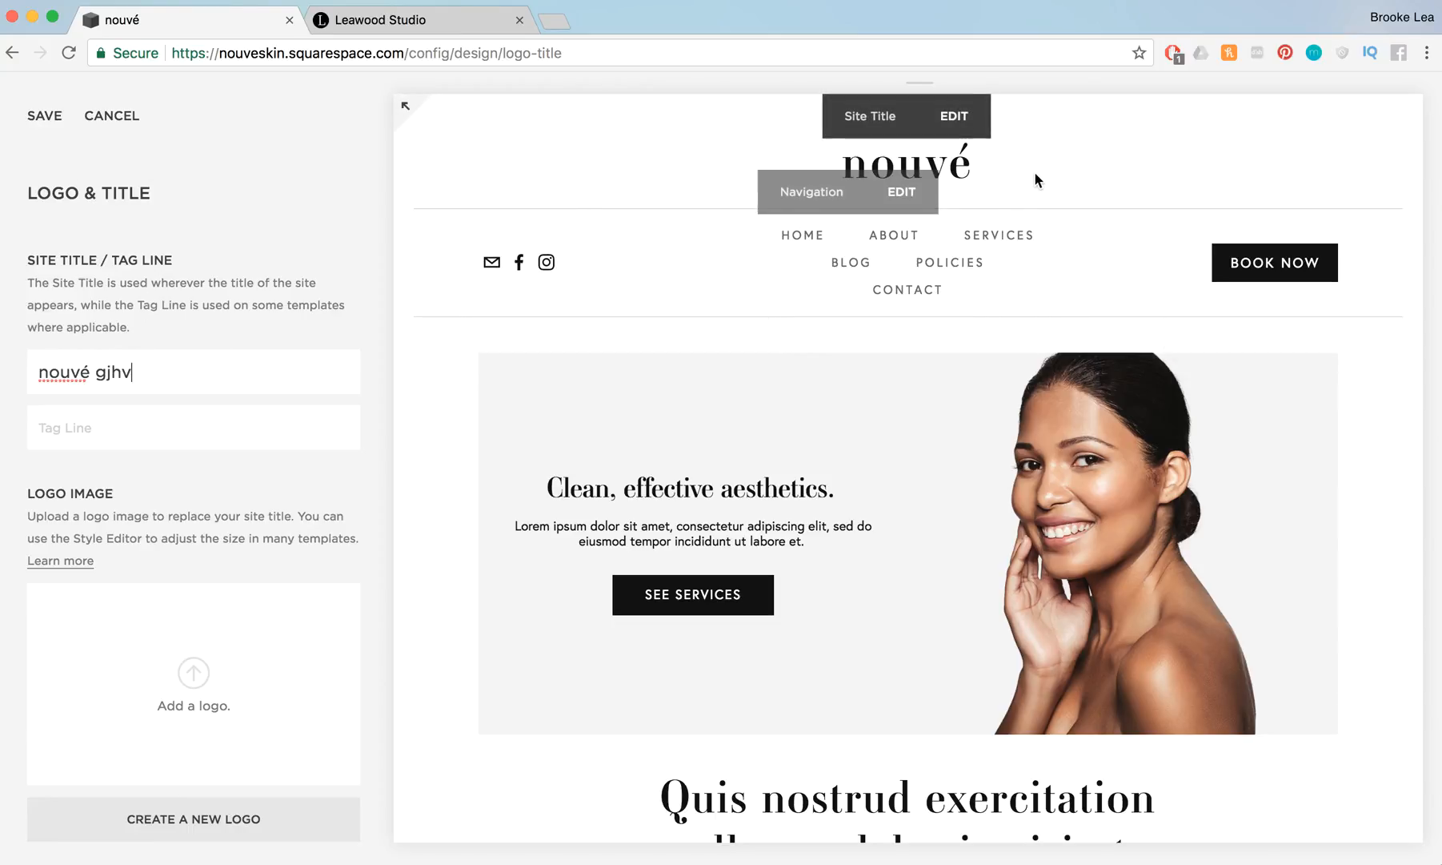
double_click(112, 371)
key("BackSpace")
key("BackSpace")
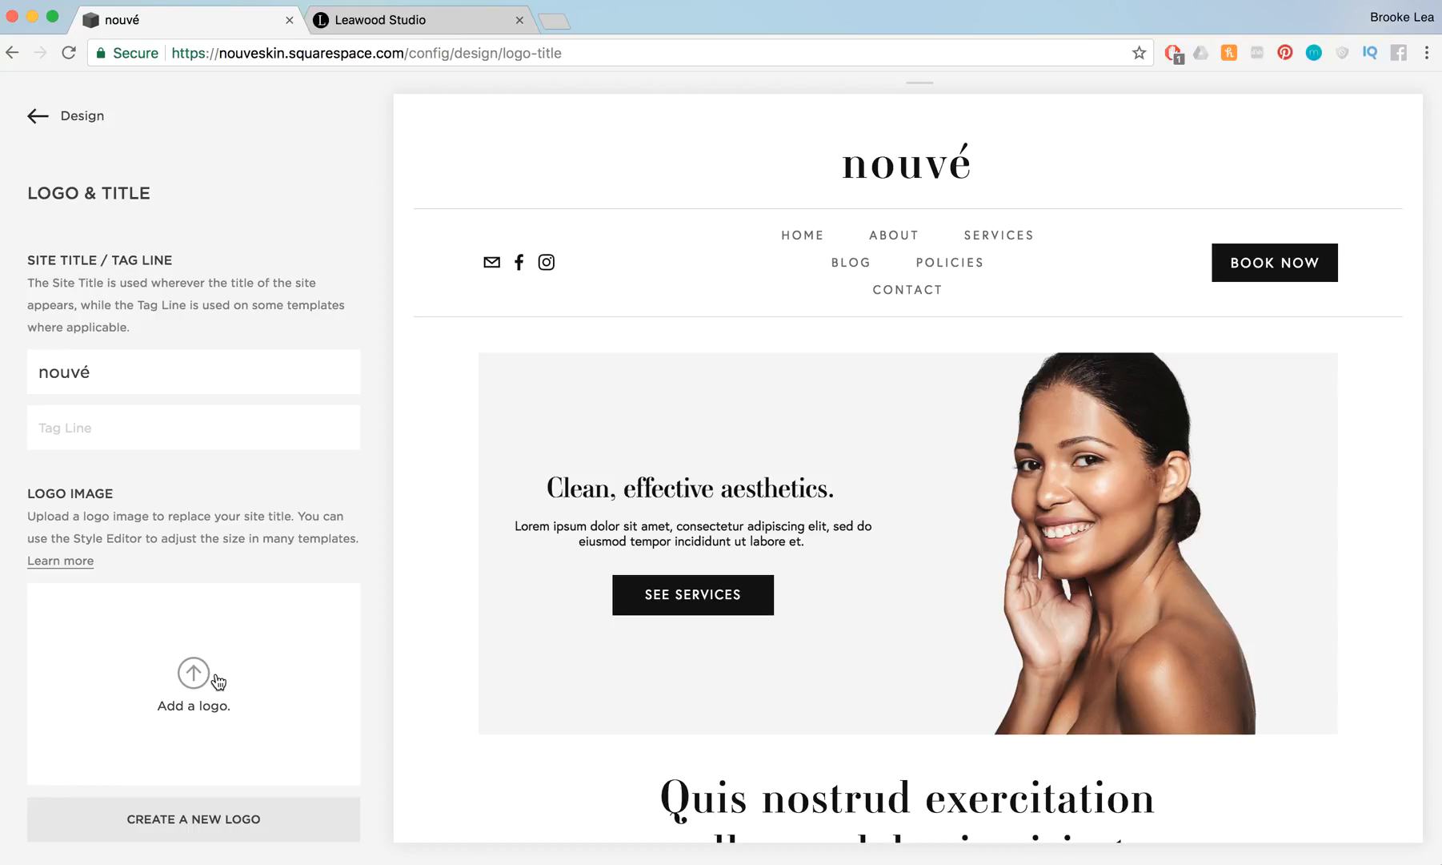
Examine the logo image, browser icon and social sharing logo upload sections, and close the Leawood Studio browser tab
scroll(266, 679, "down", 1)
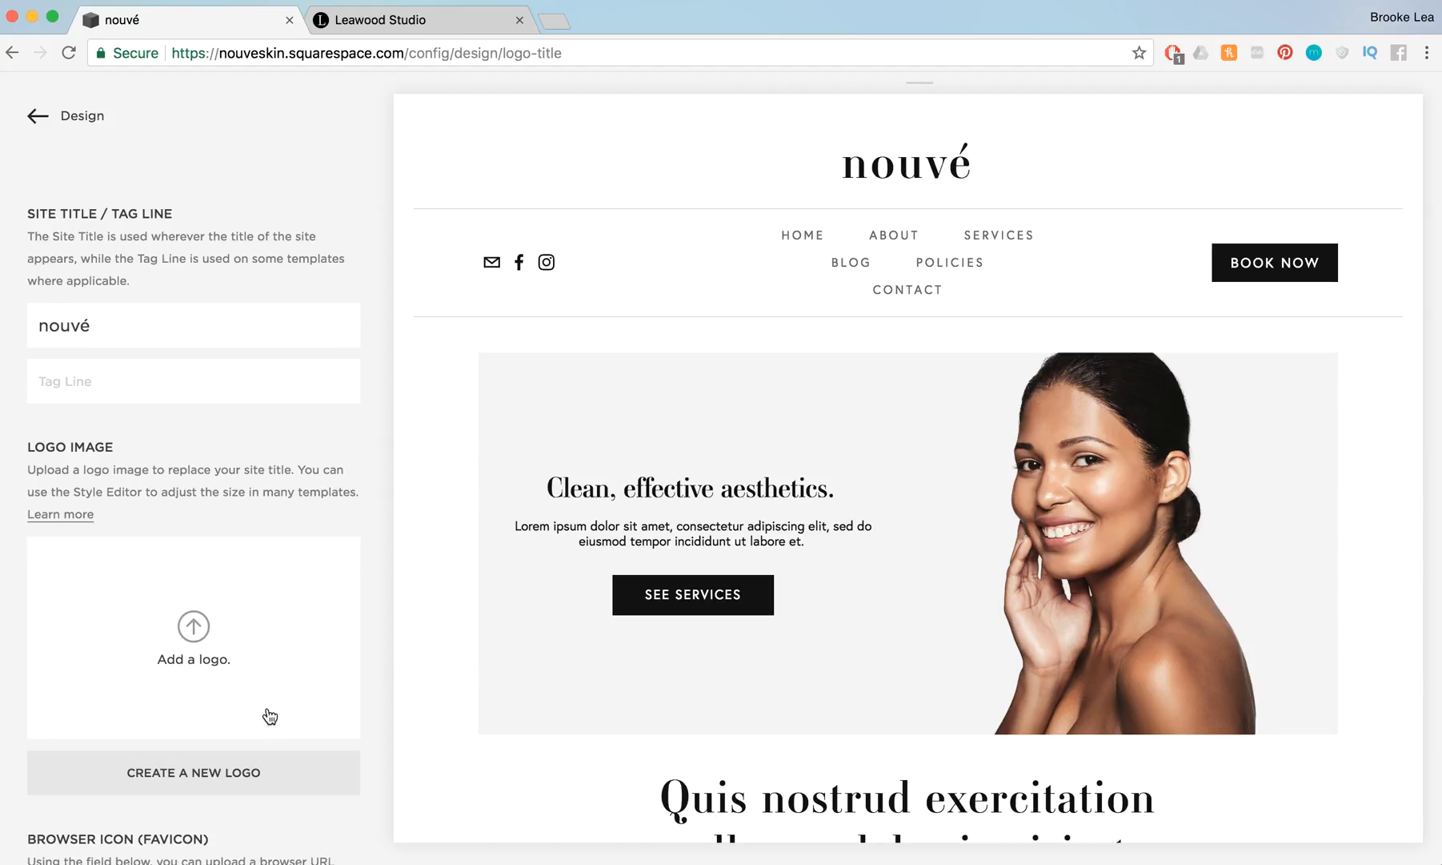
scroll(269, 717, "down", 5)
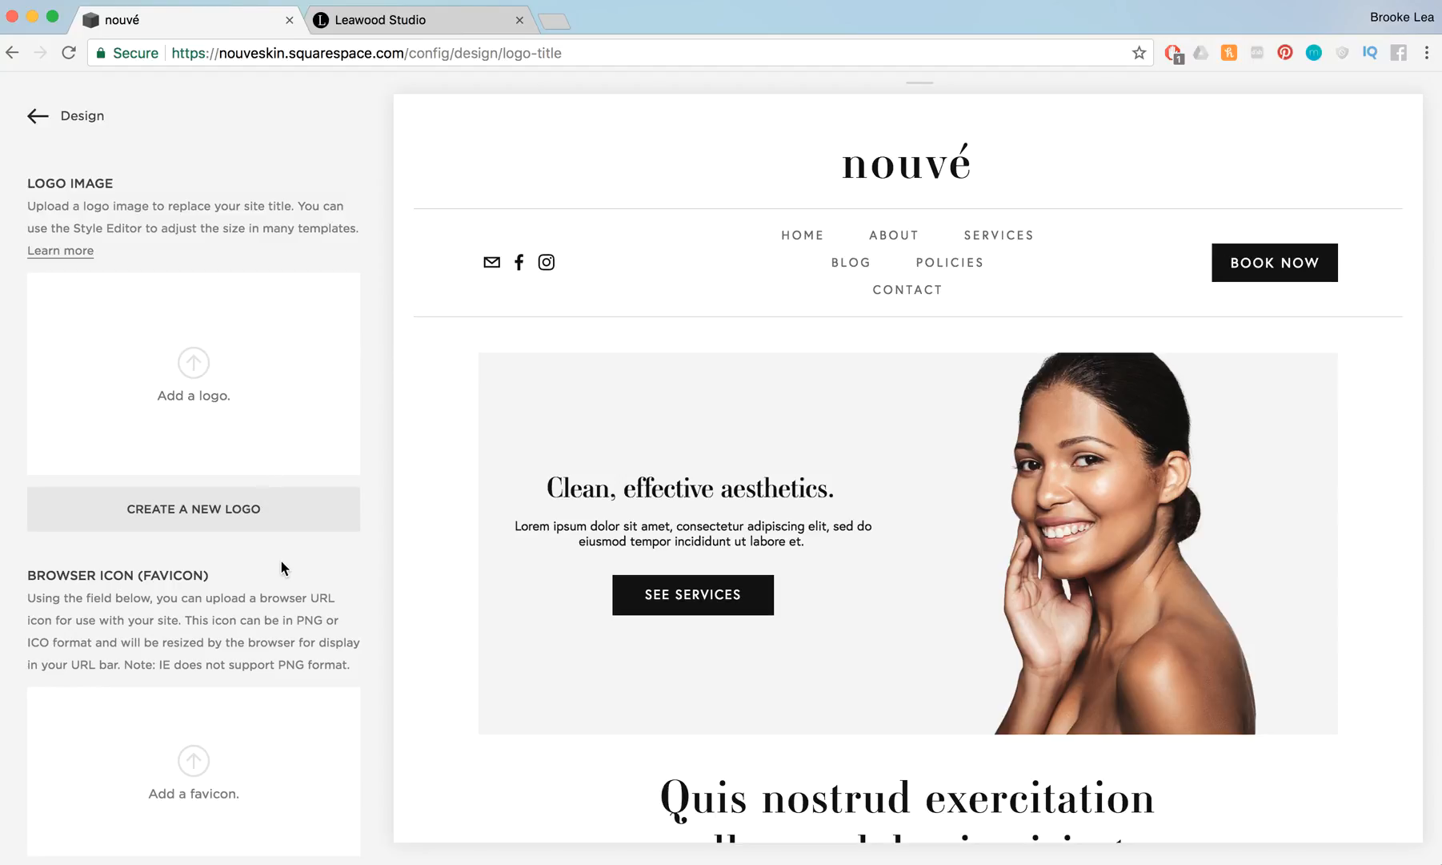
scroll(281, 567, "down", 5)
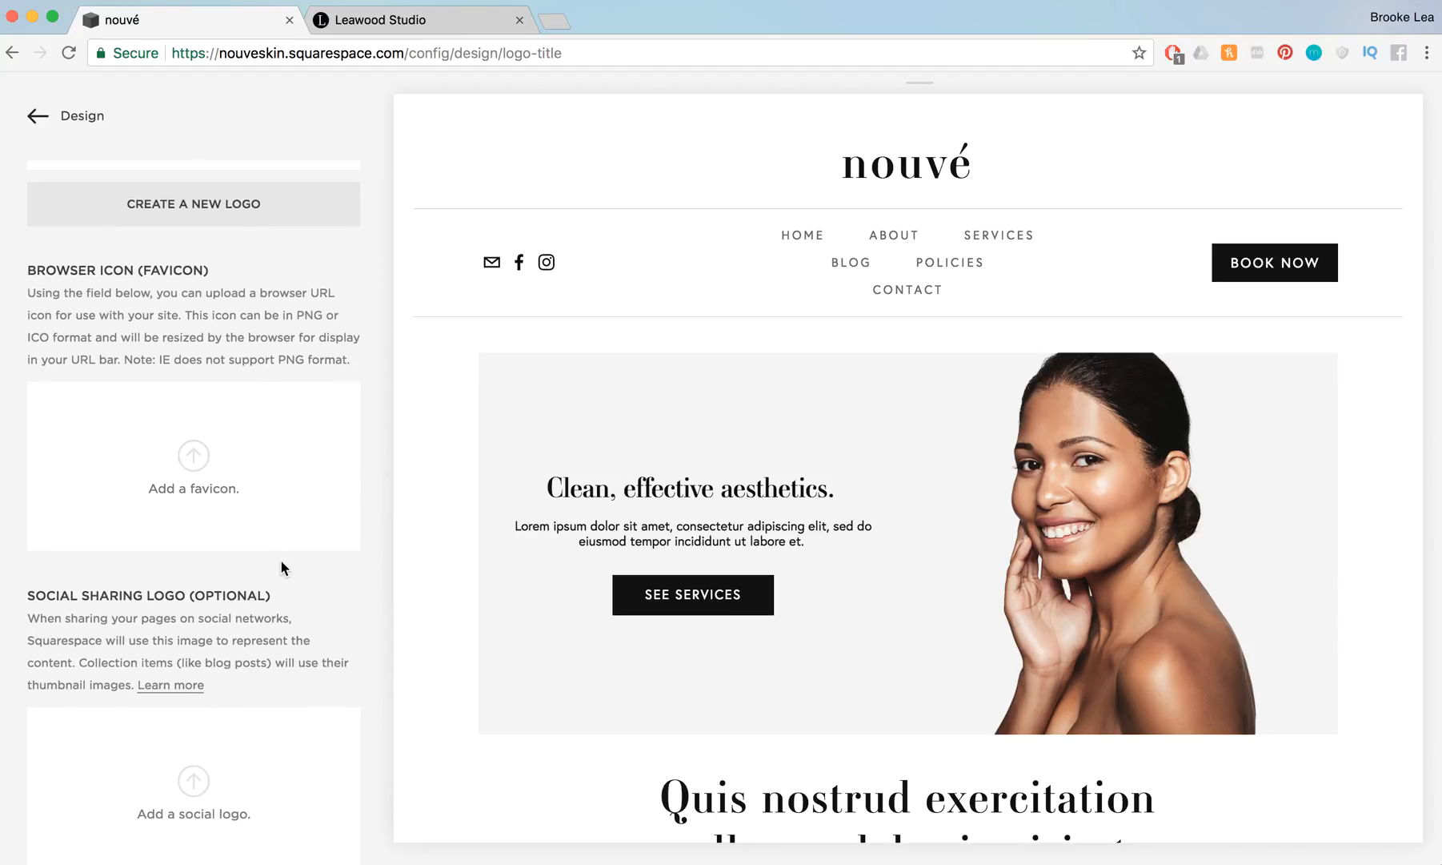
scroll(281, 567, "down", 1)
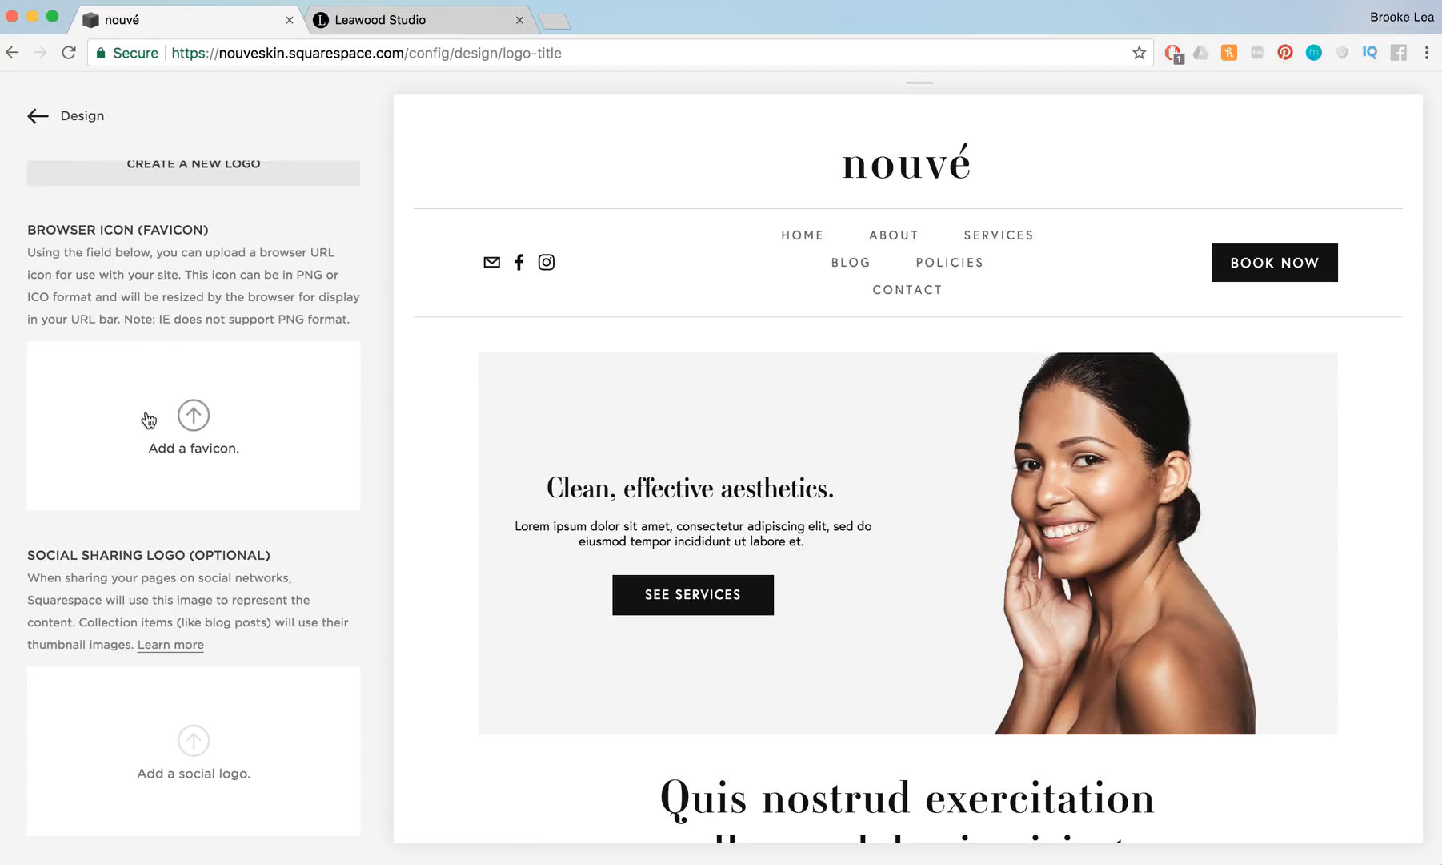
left_click(519, 20)
scroll(270, 515, "down", 1)
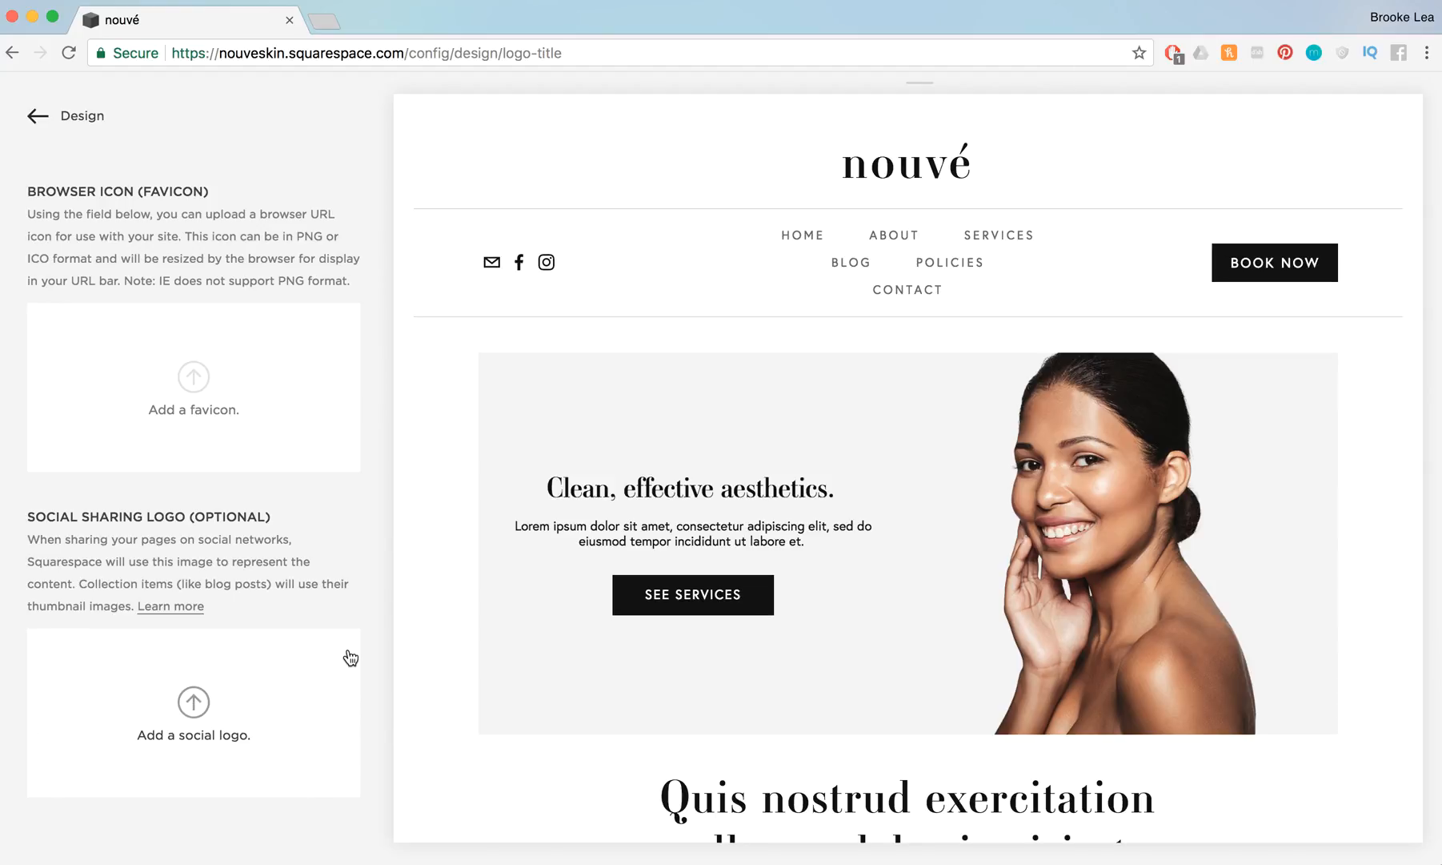
mouse_move(549, 505)
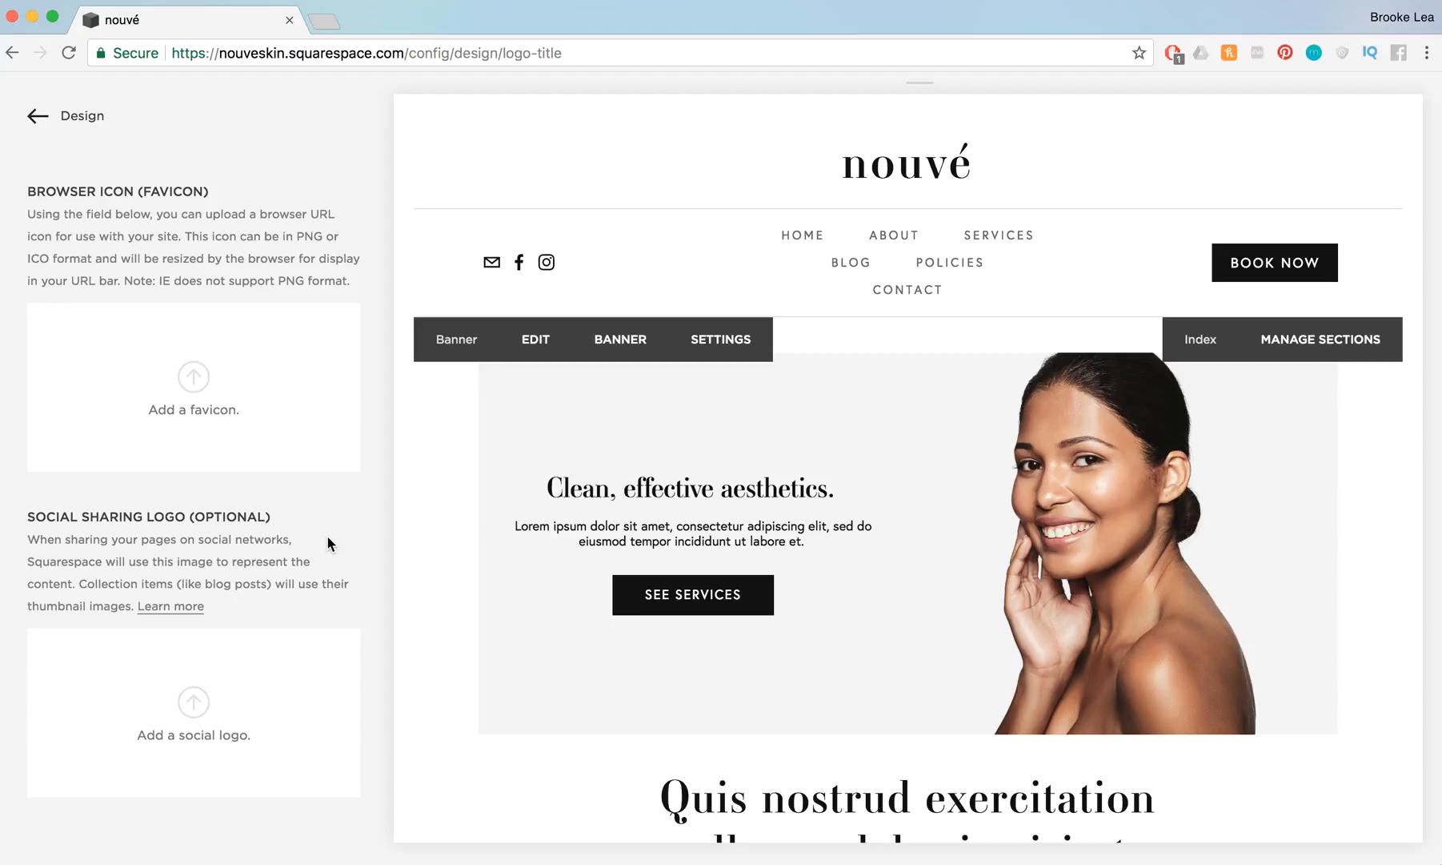
scroll(328, 537, "up", 10)
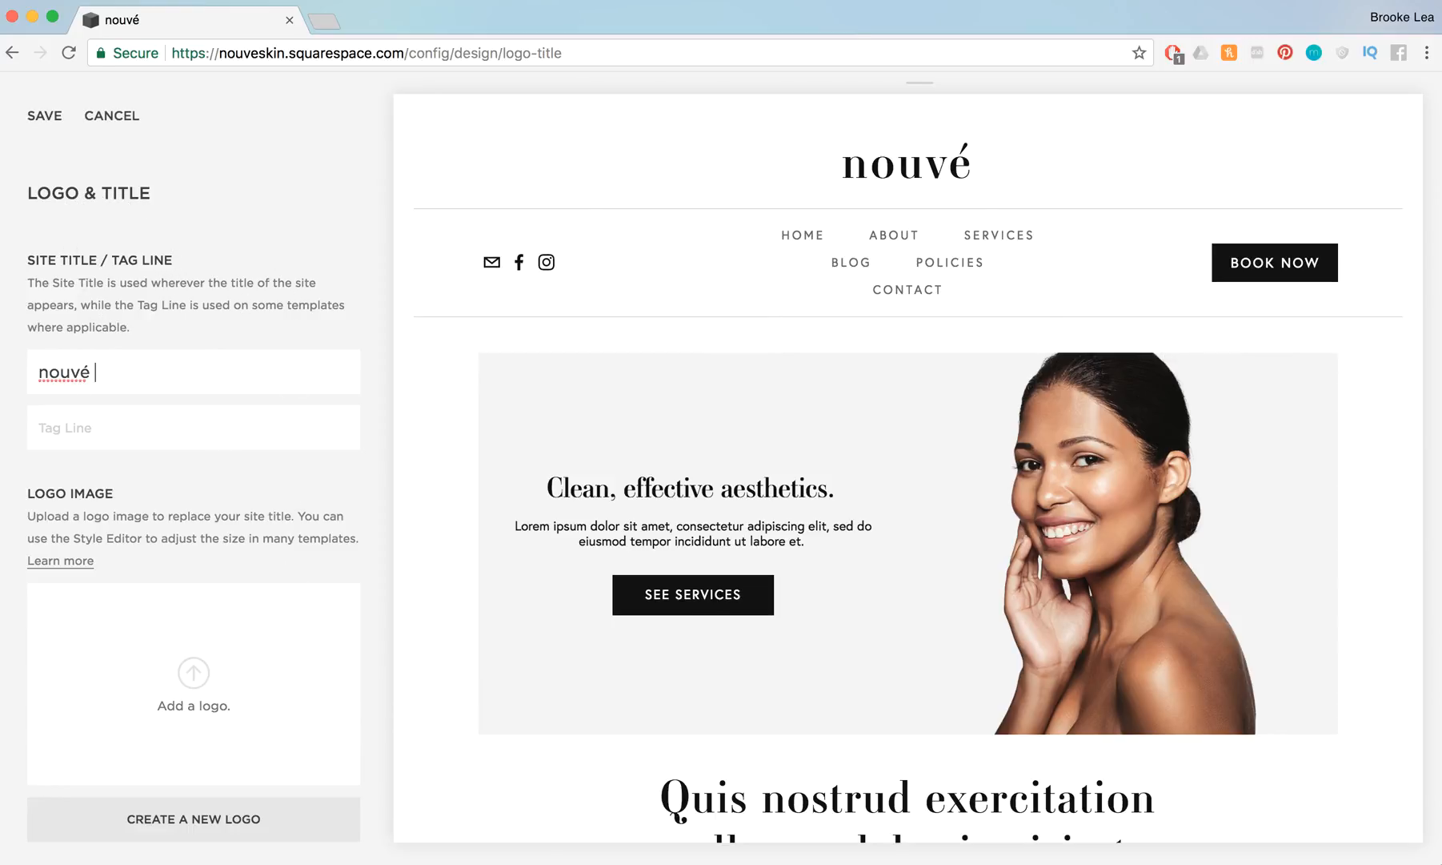
Try adding "vhj" to the site title, delete the added text and leave the Logo & Title settings
type("vhj")
left_click_drag(128, 373, 97, 371)
key("BackSpace")
left_click(38, 128)
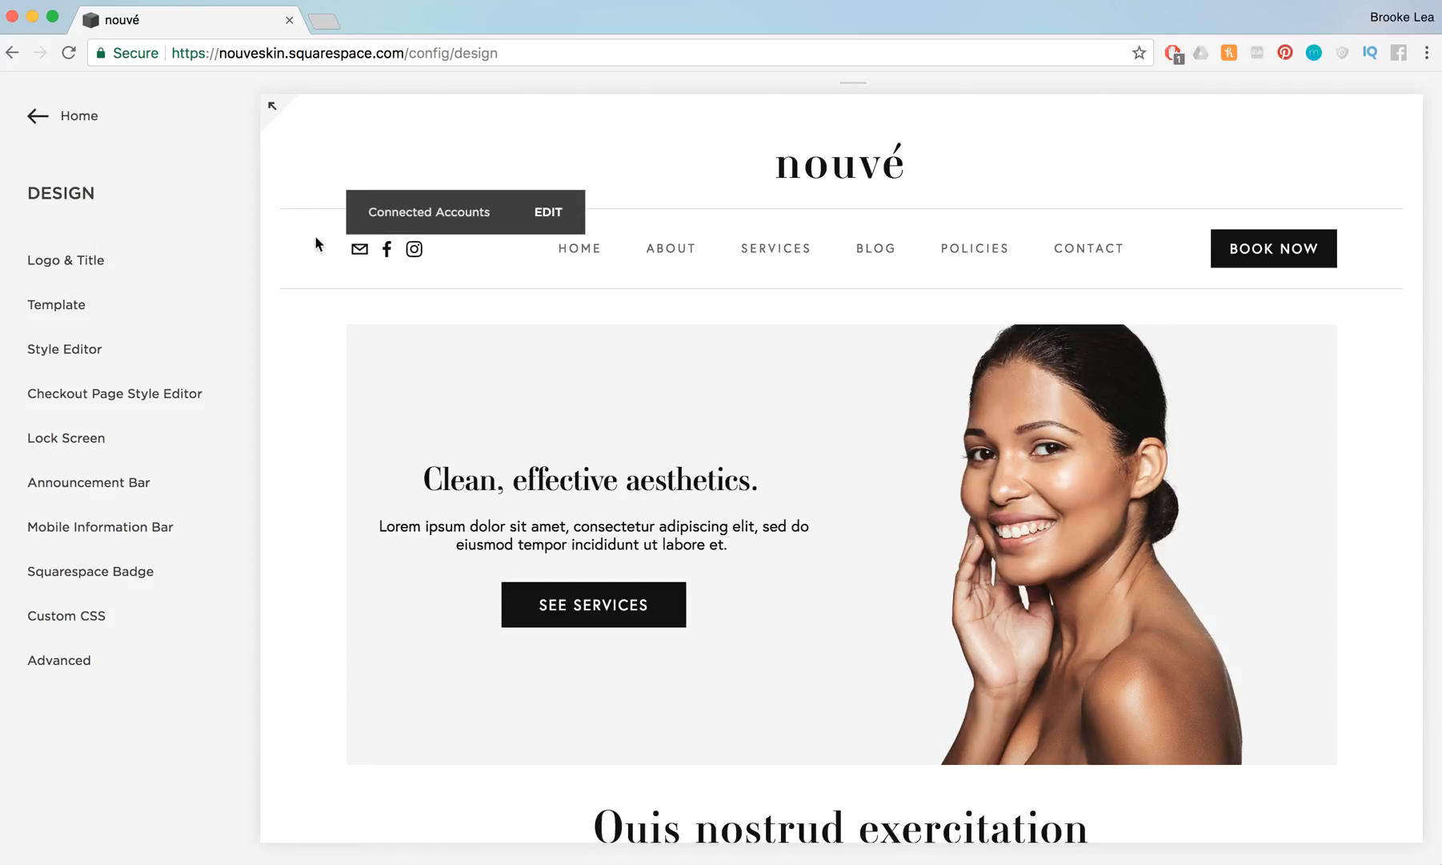
Open the Connected Accounts section of the website settings
left_click(45, 125)
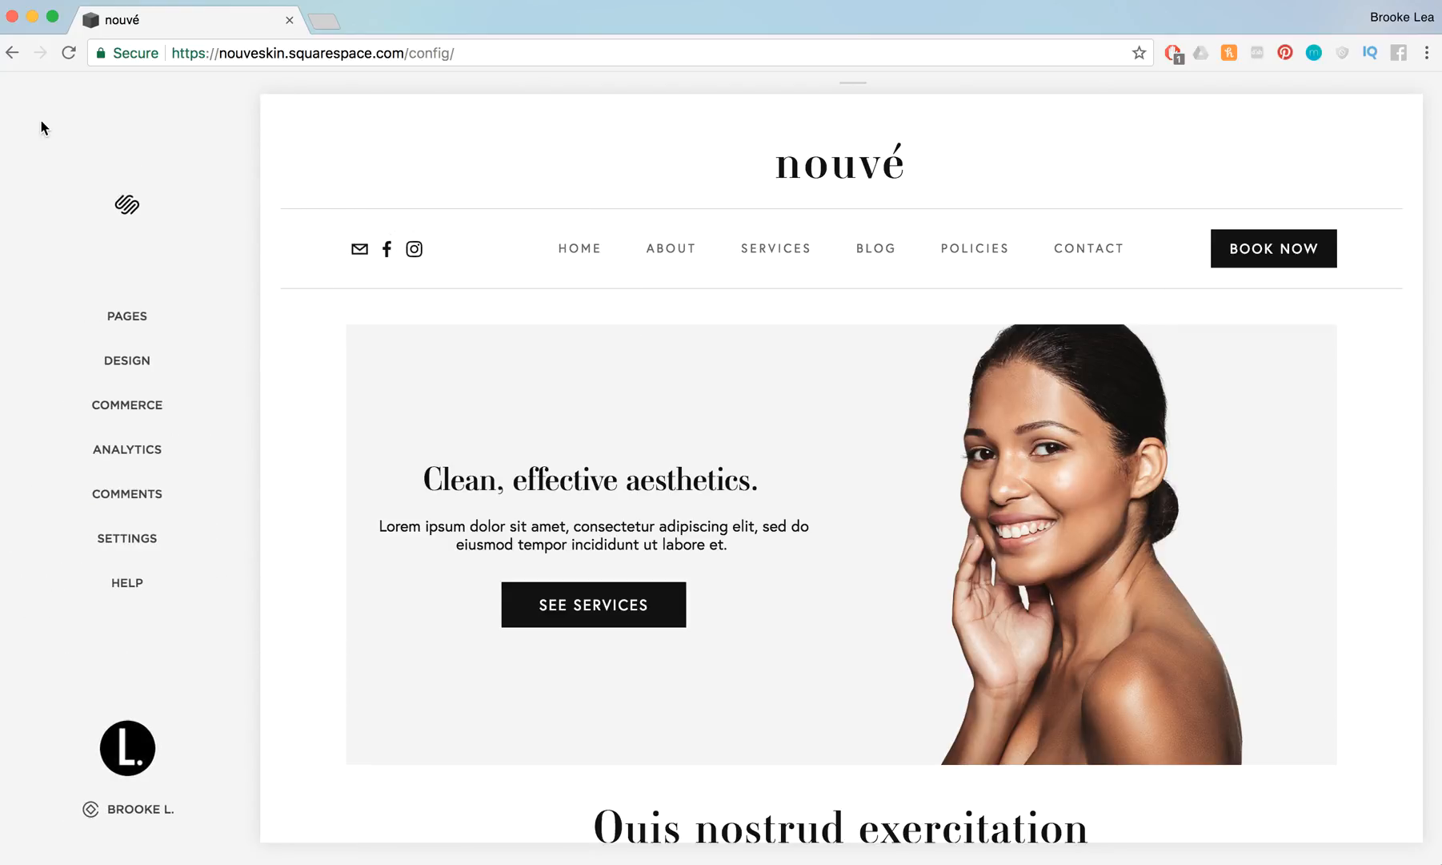
left_click(178, 530)
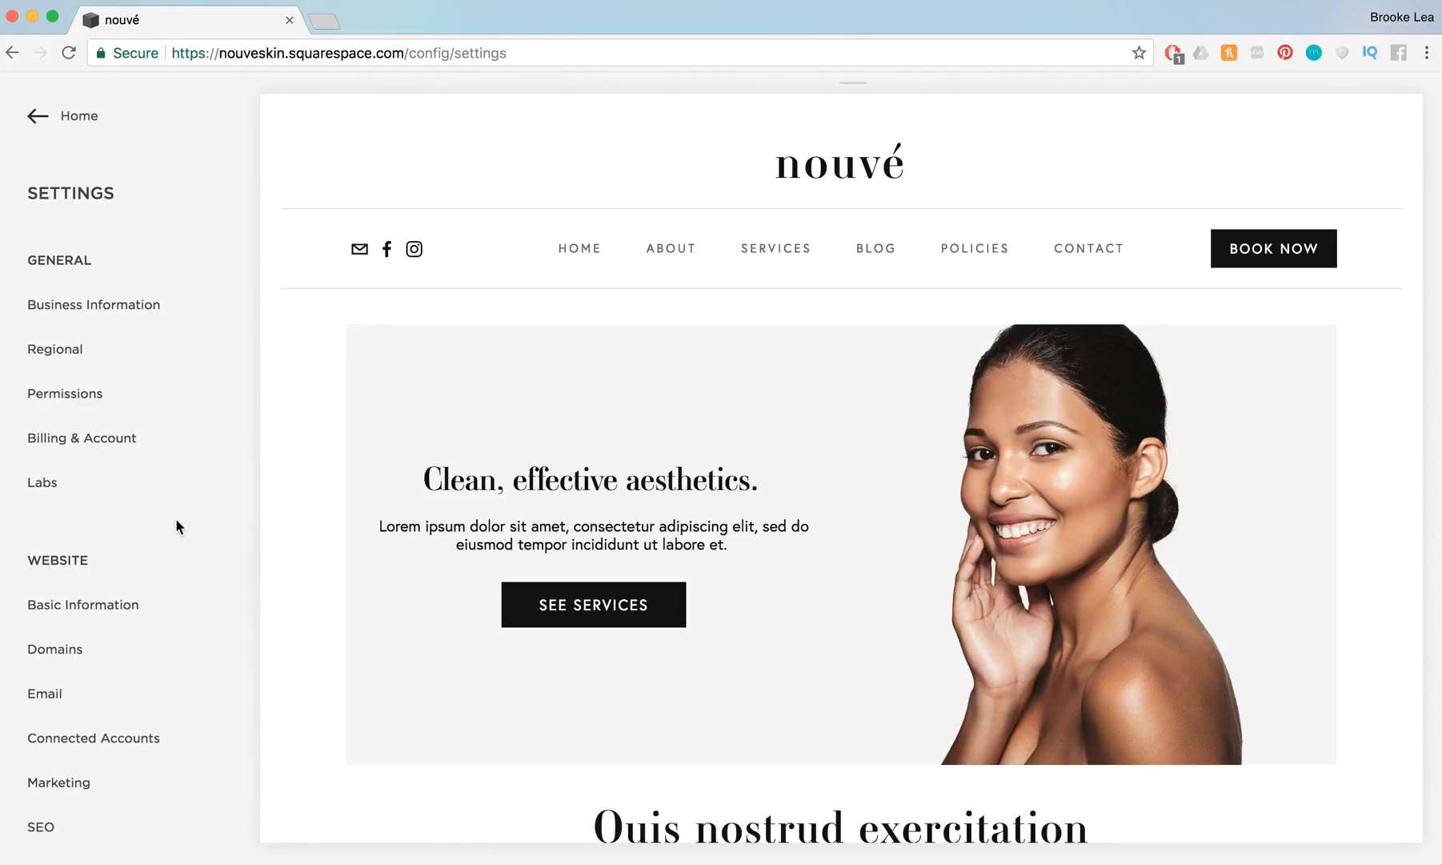
left_click(155, 733)
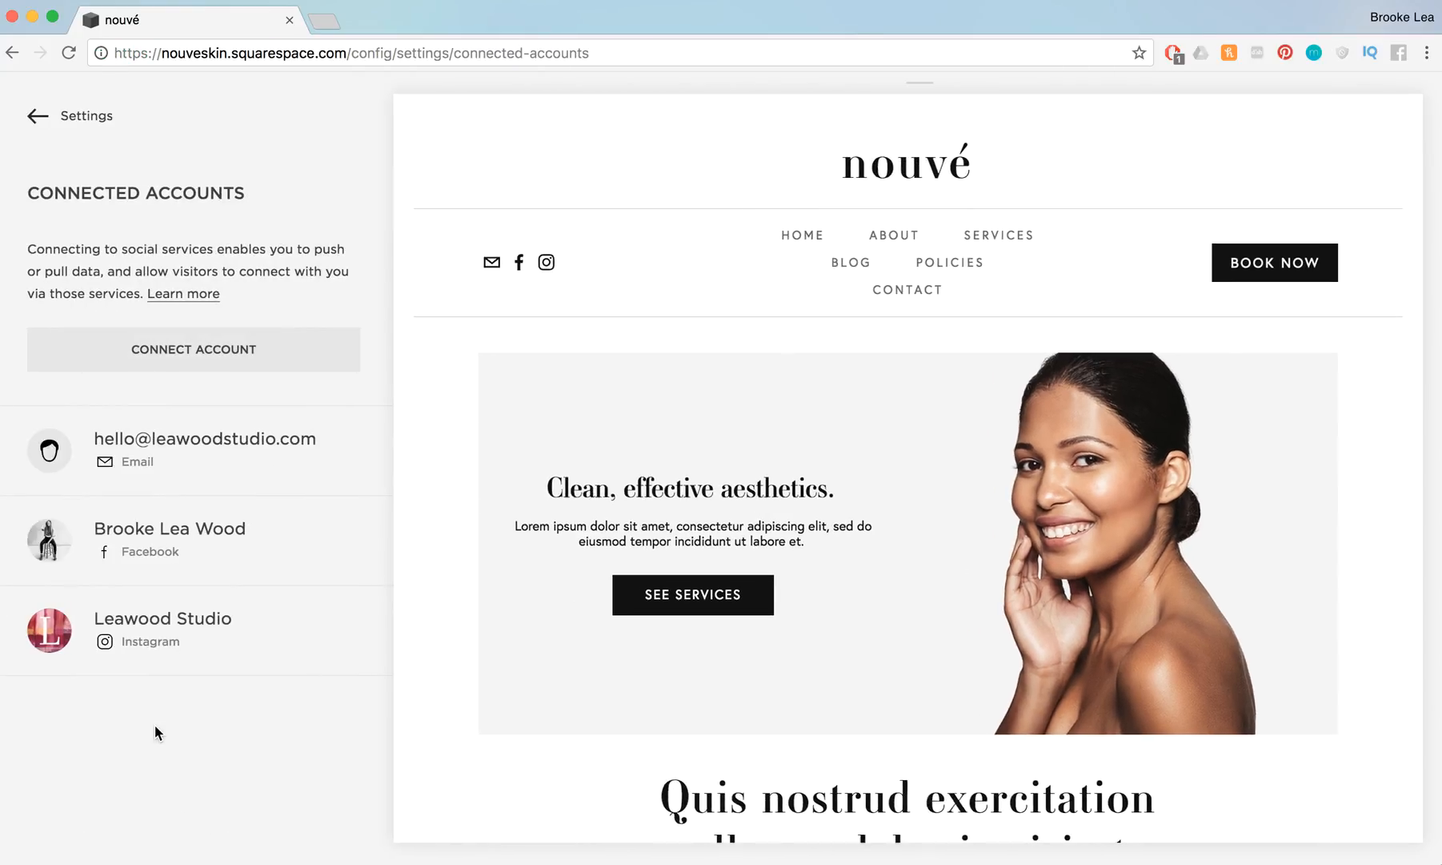
Disconnect the existing email, Facebook and Instagram accounts from the site, confirming each removal
left_click(276, 432)
left_click(719, 286)
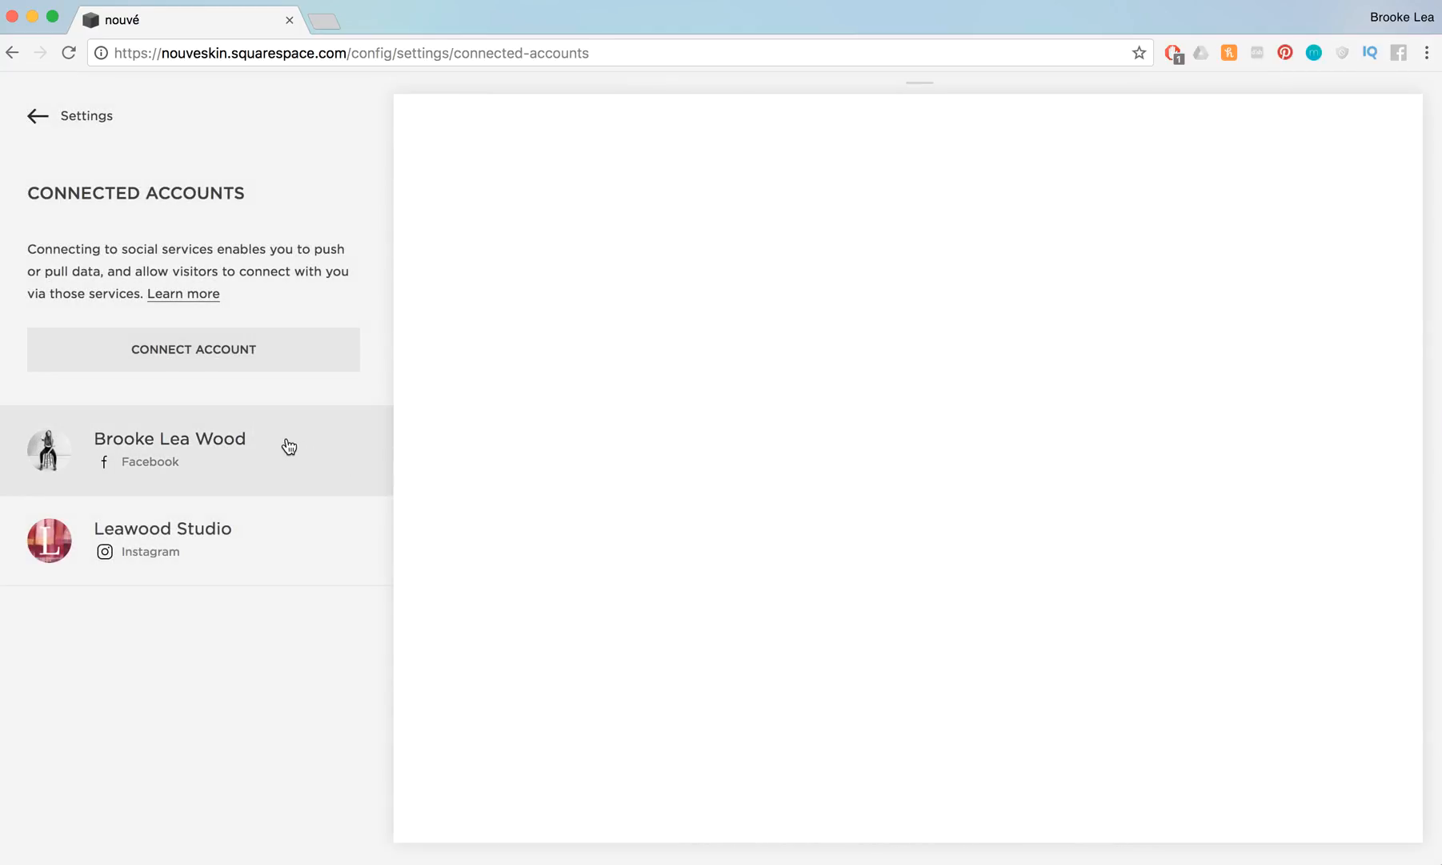
left_click(287, 446)
left_click(753, 800)
left_click(829, 820)
left_click(249, 454)
left_click(684, 520)
left_click(770, 578)
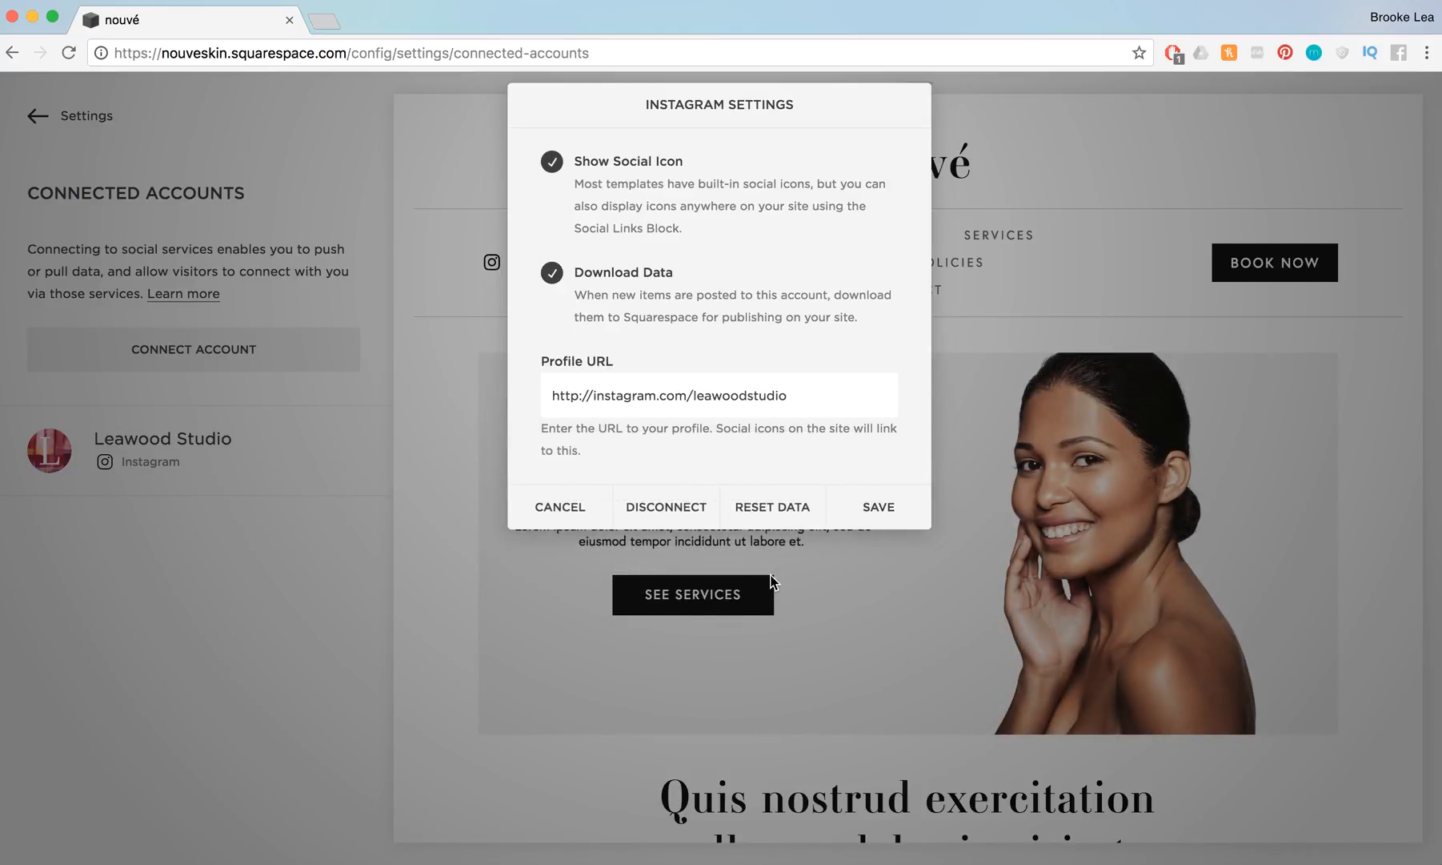
left_click(682, 506)
left_click(764, 563)
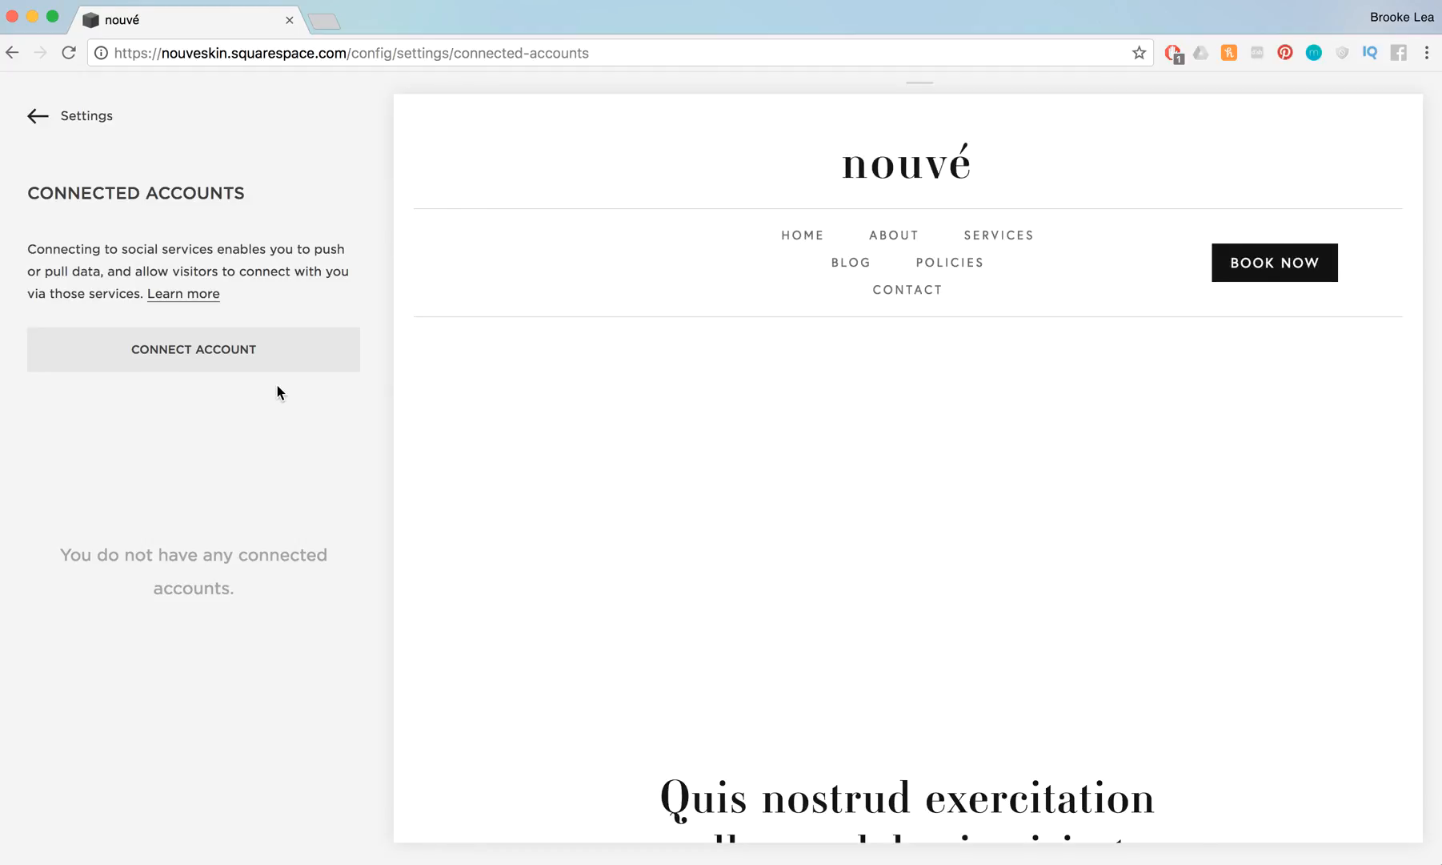
Connect an Email account to the site using the business's e-mail address
left_click(210, 347)
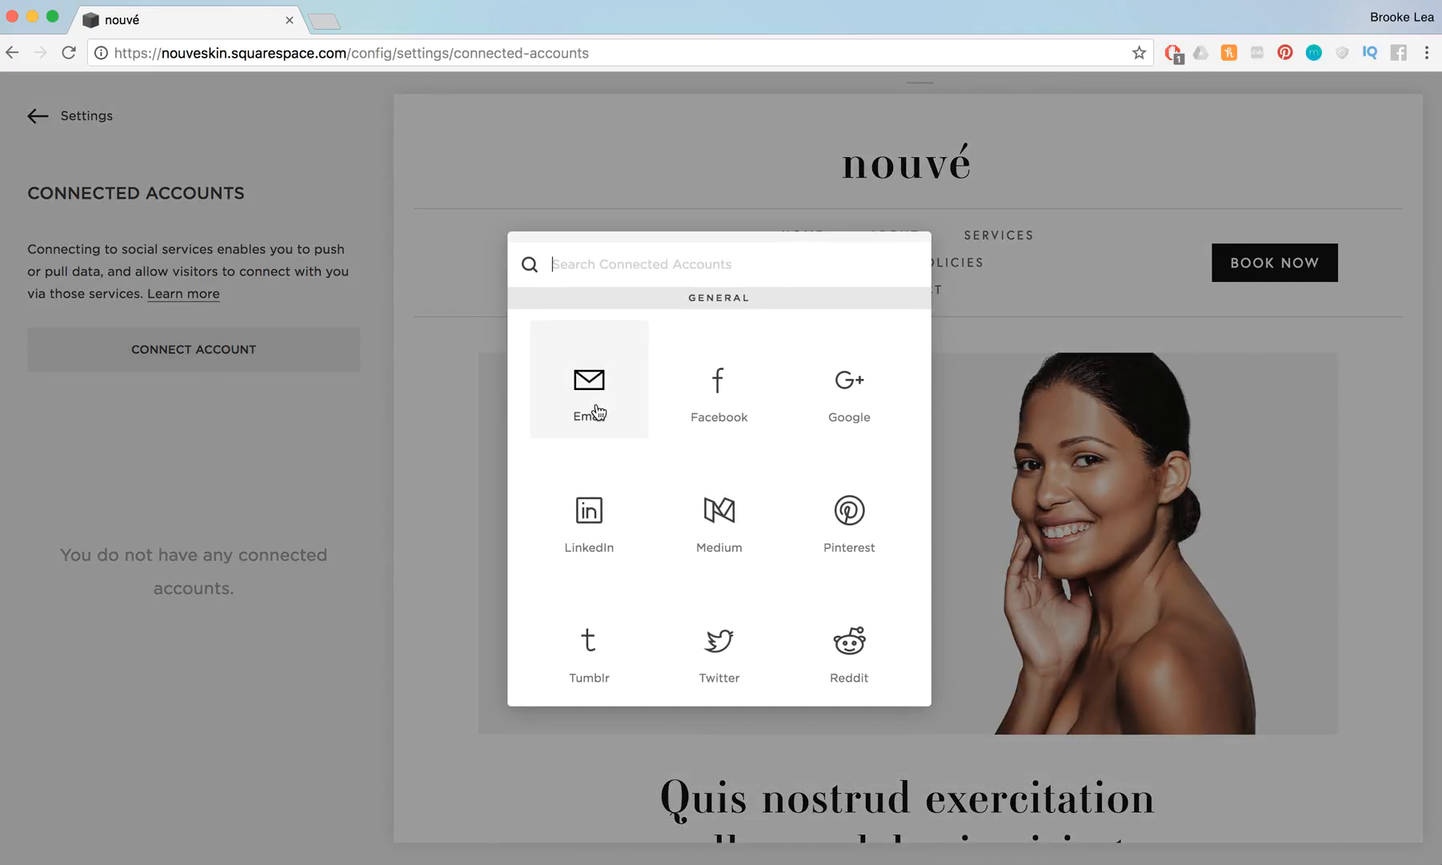
left_click(597, 410)
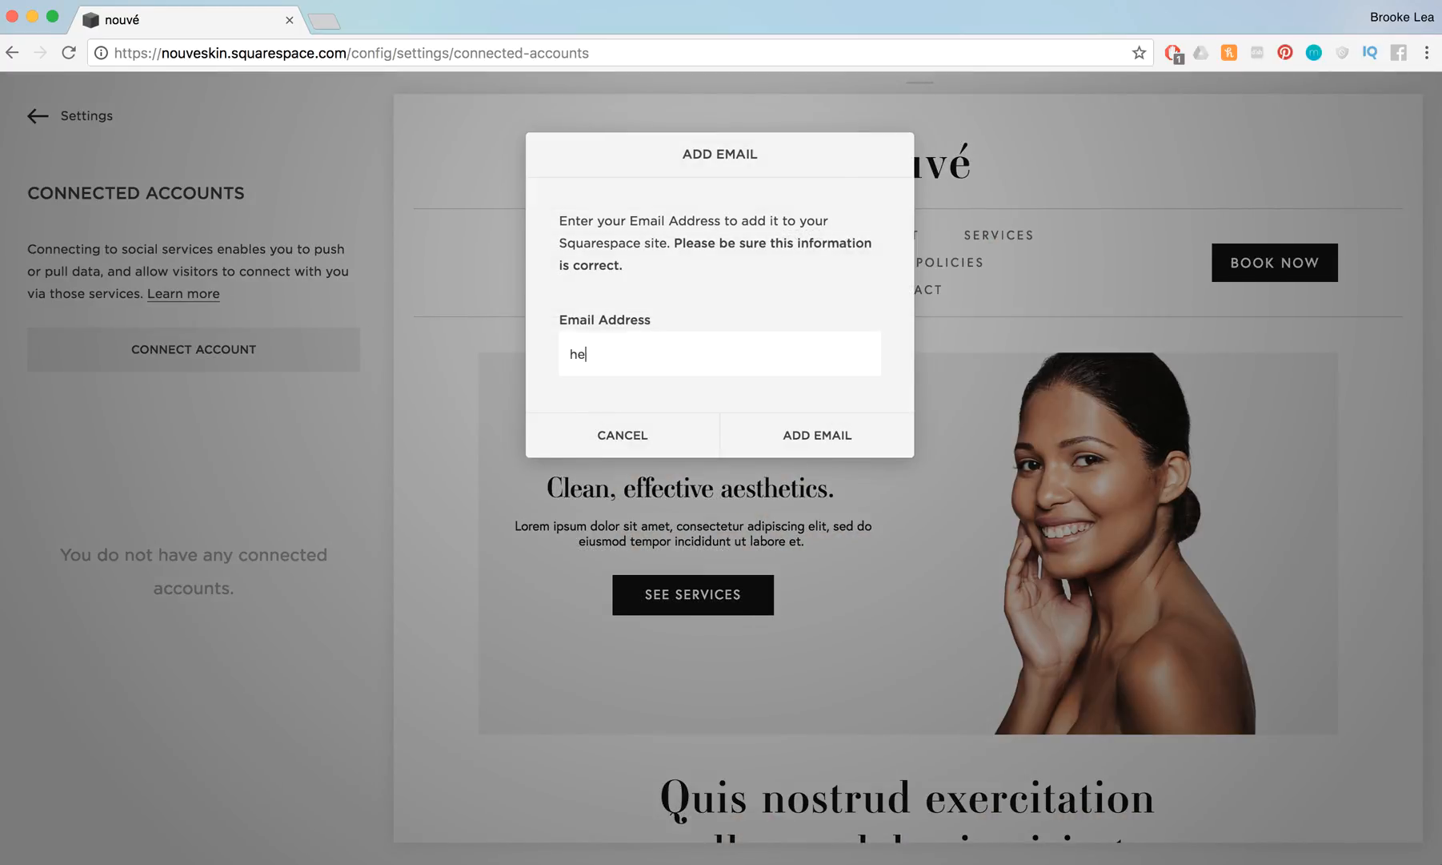
left_click(816, 436)
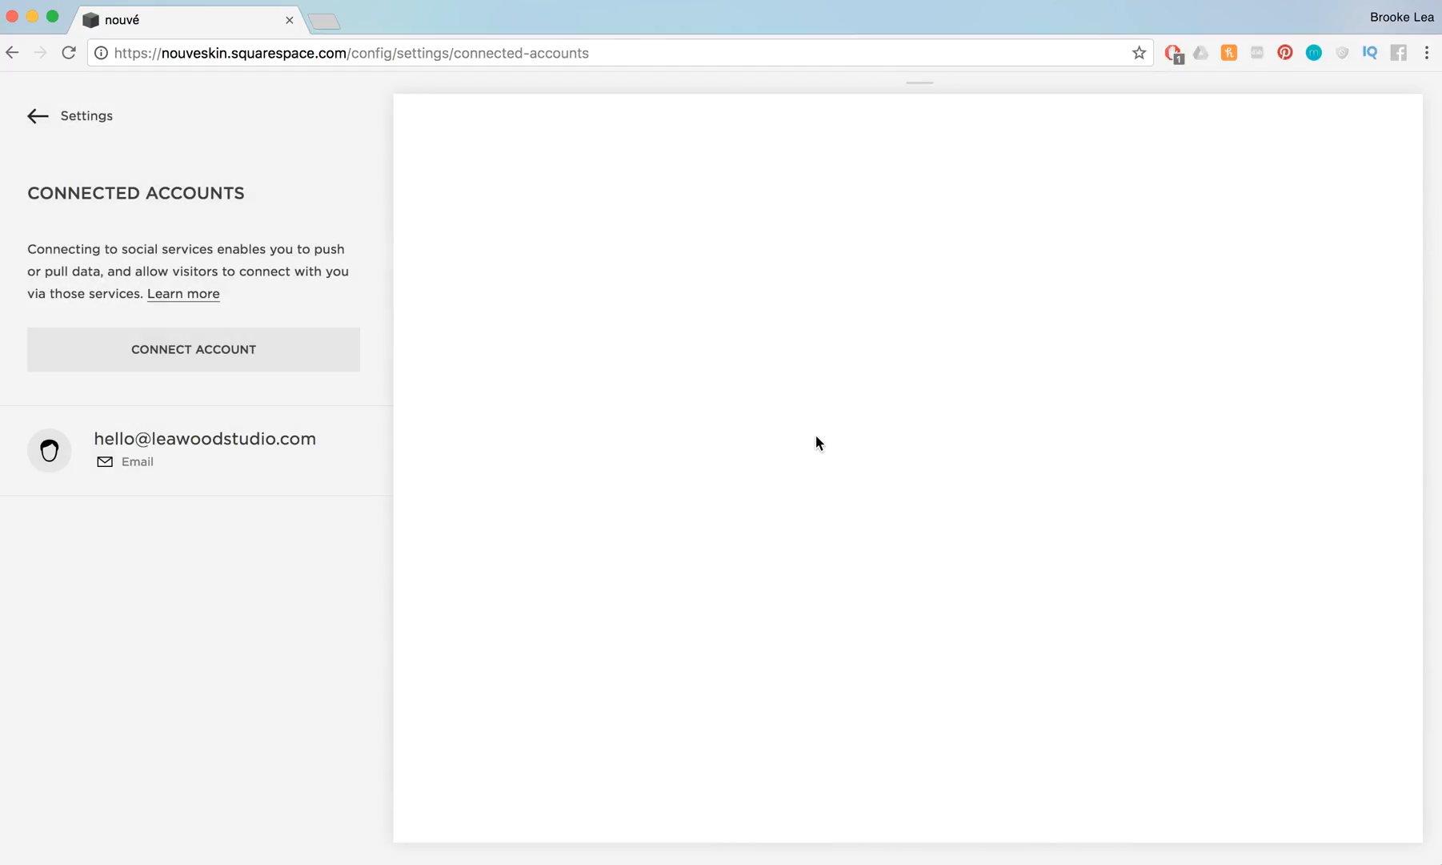
Connect a Facebook account to the site, authorising it with the Facebook account password
left_click(171, 343)
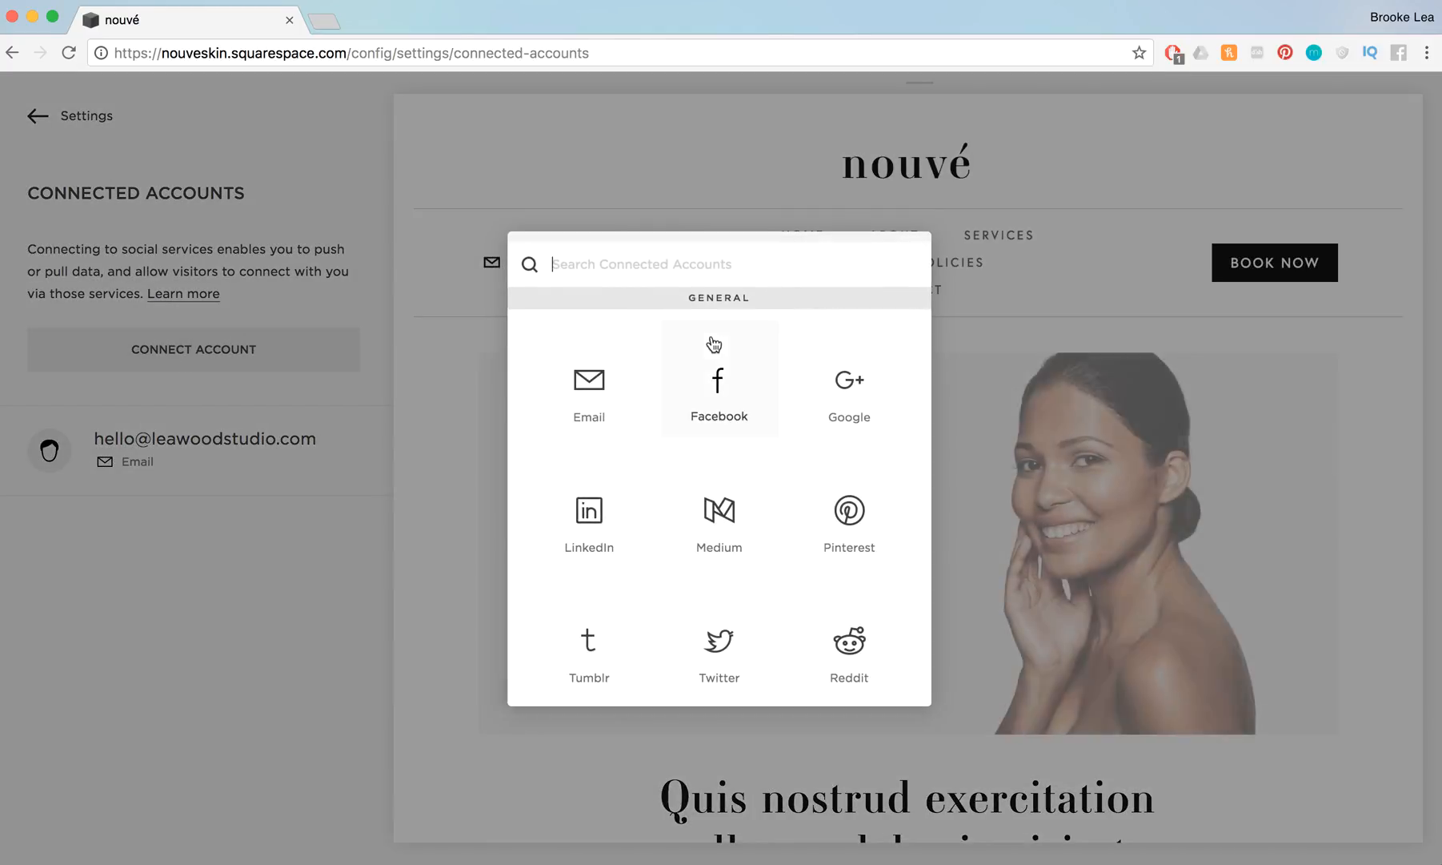
left_click(724, 388)
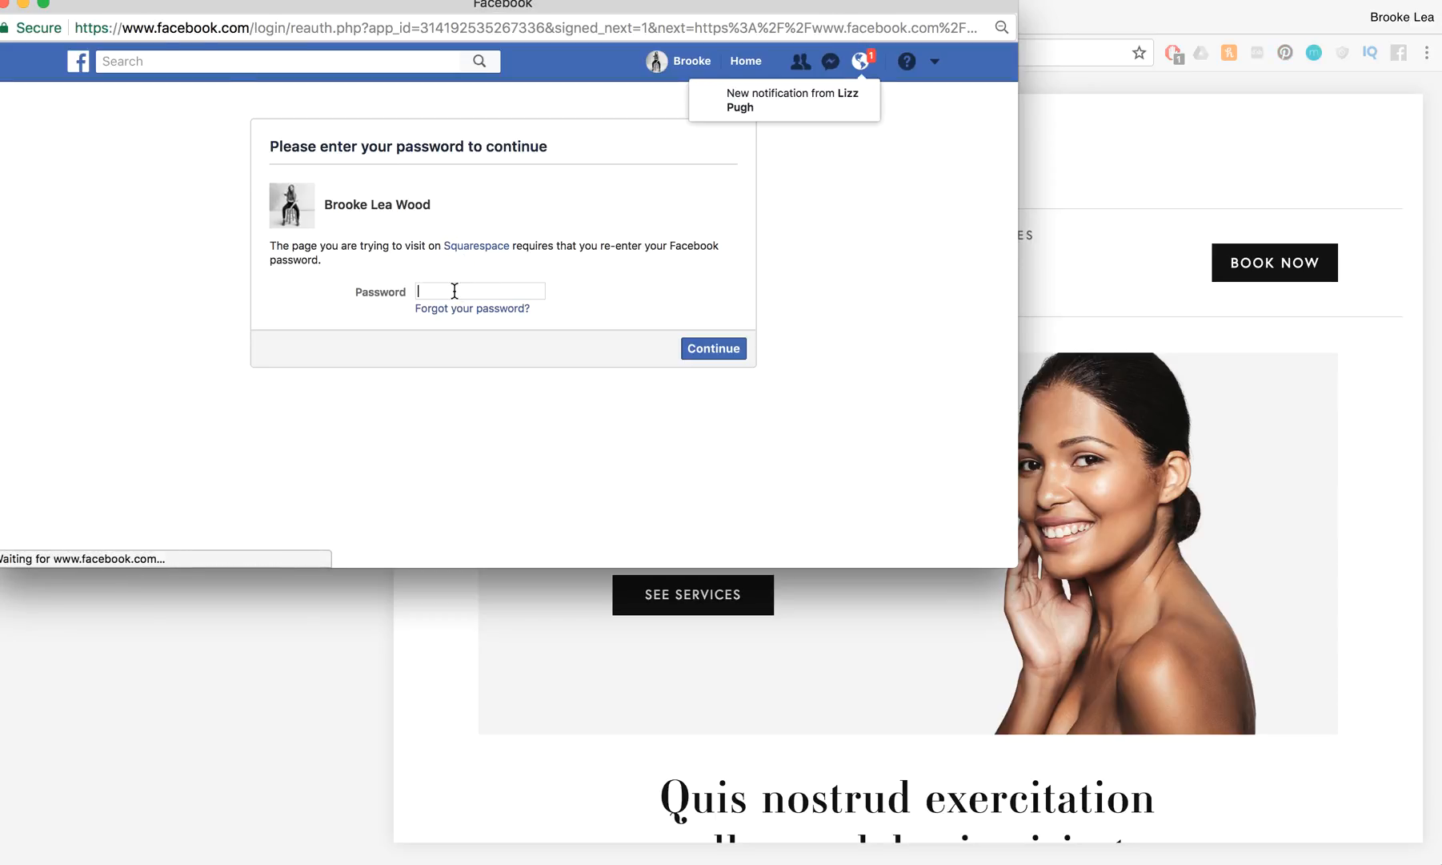
type("•••••••")
left_click(714, 351)
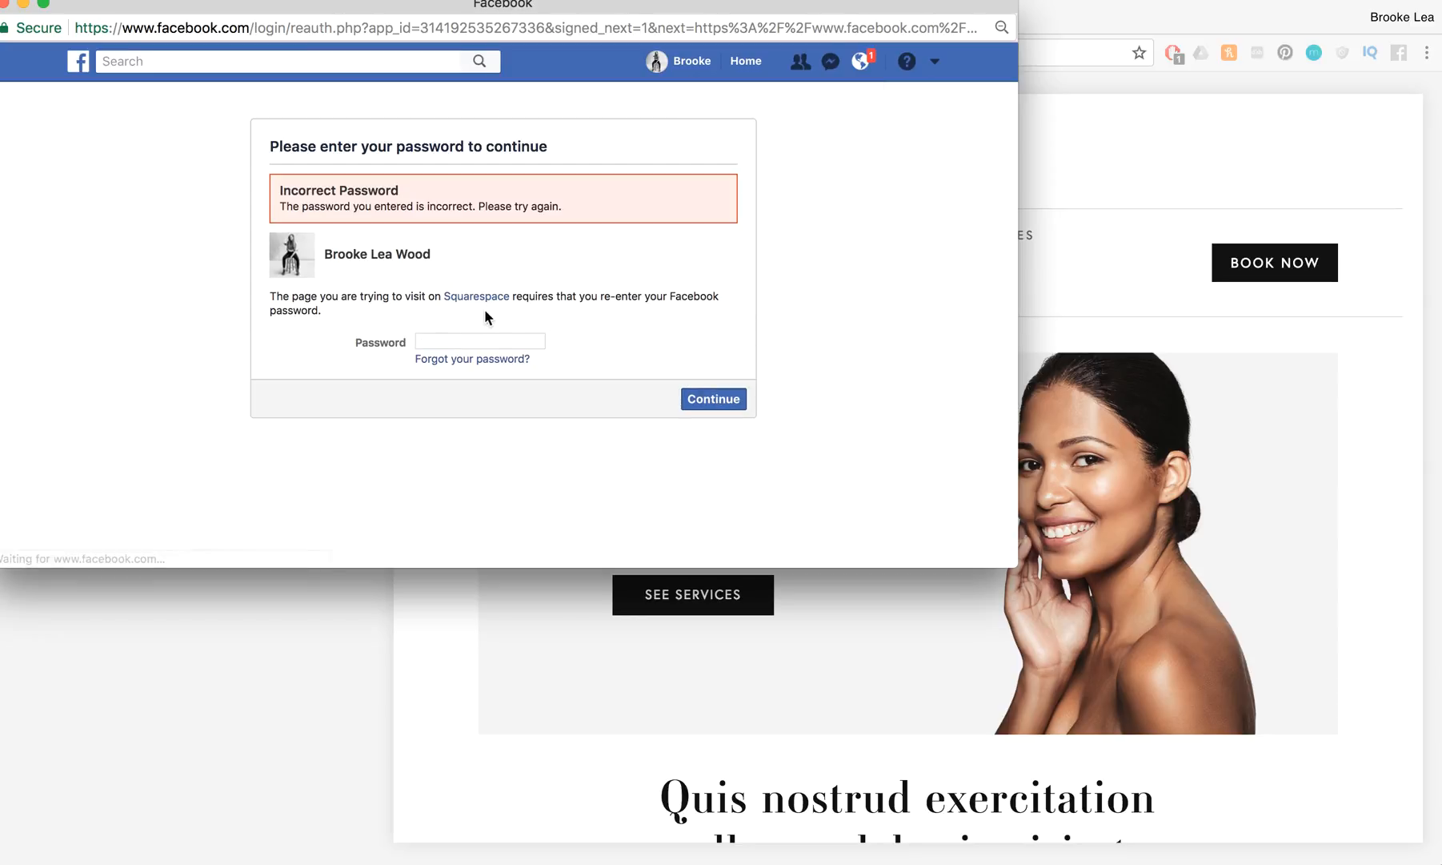
type("•••")
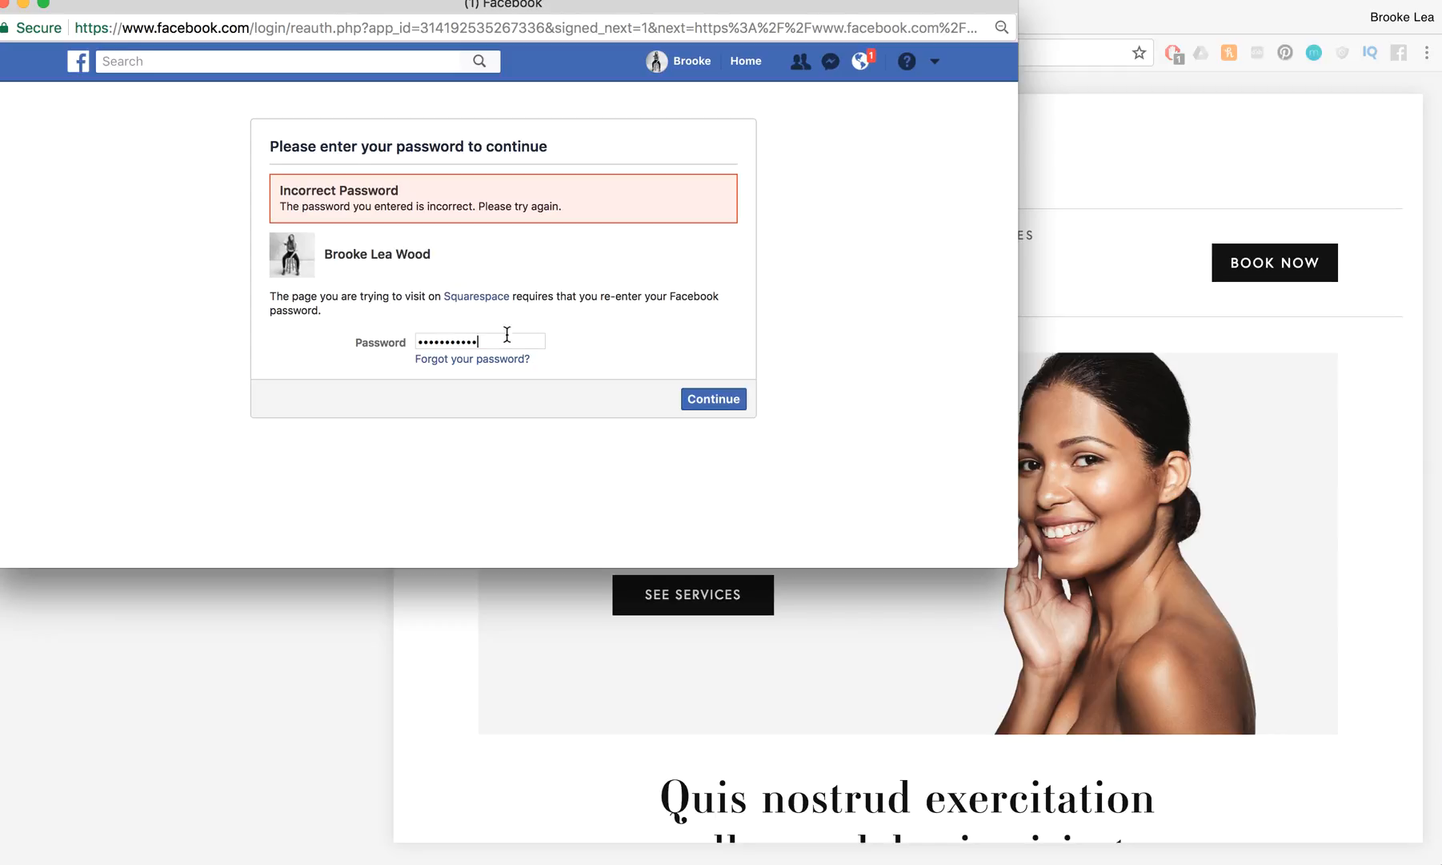
left_click(710, 402)
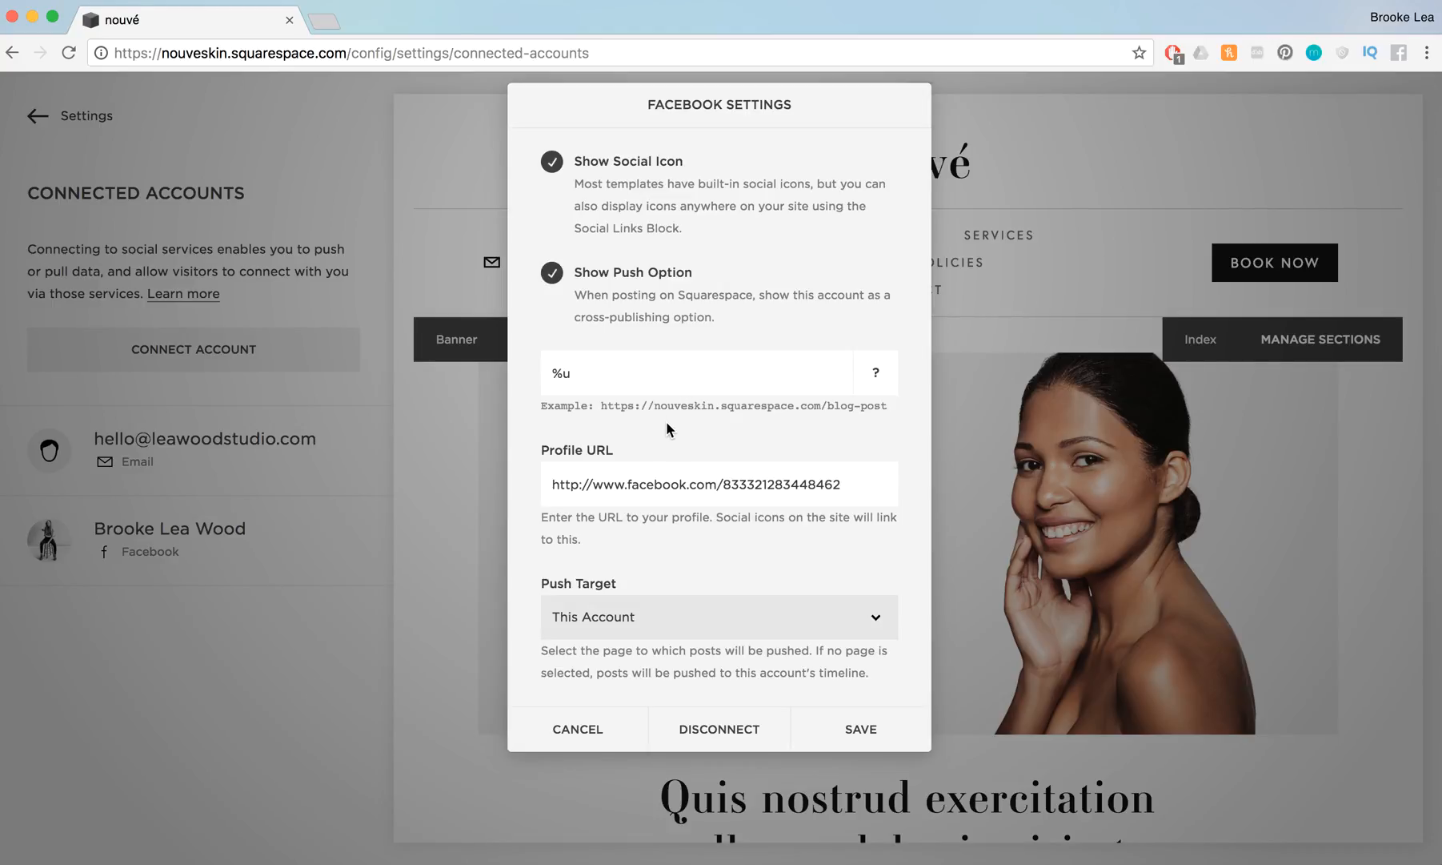
left_click(676, 616)
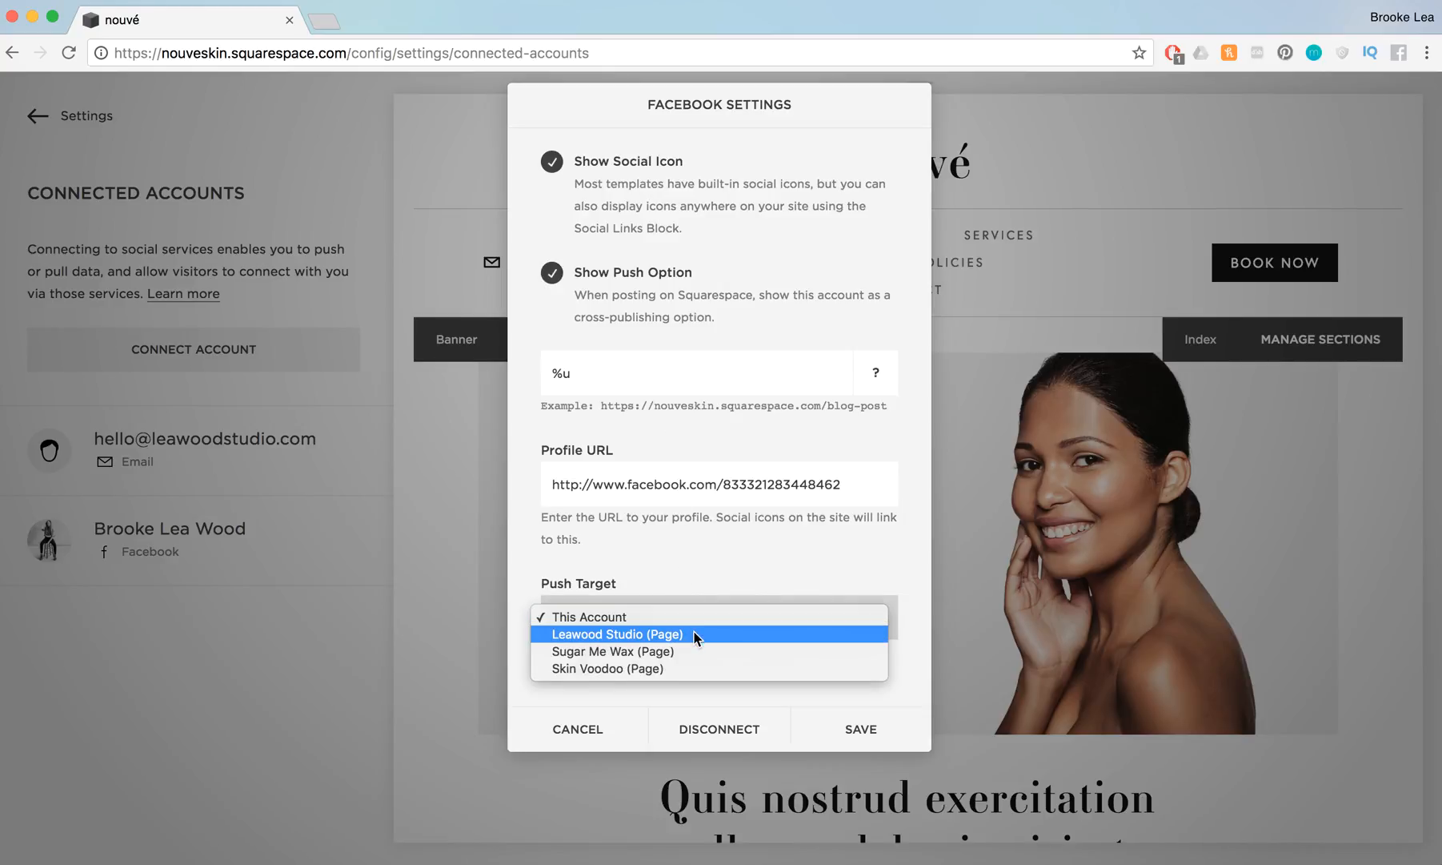
left_click(695, 633)
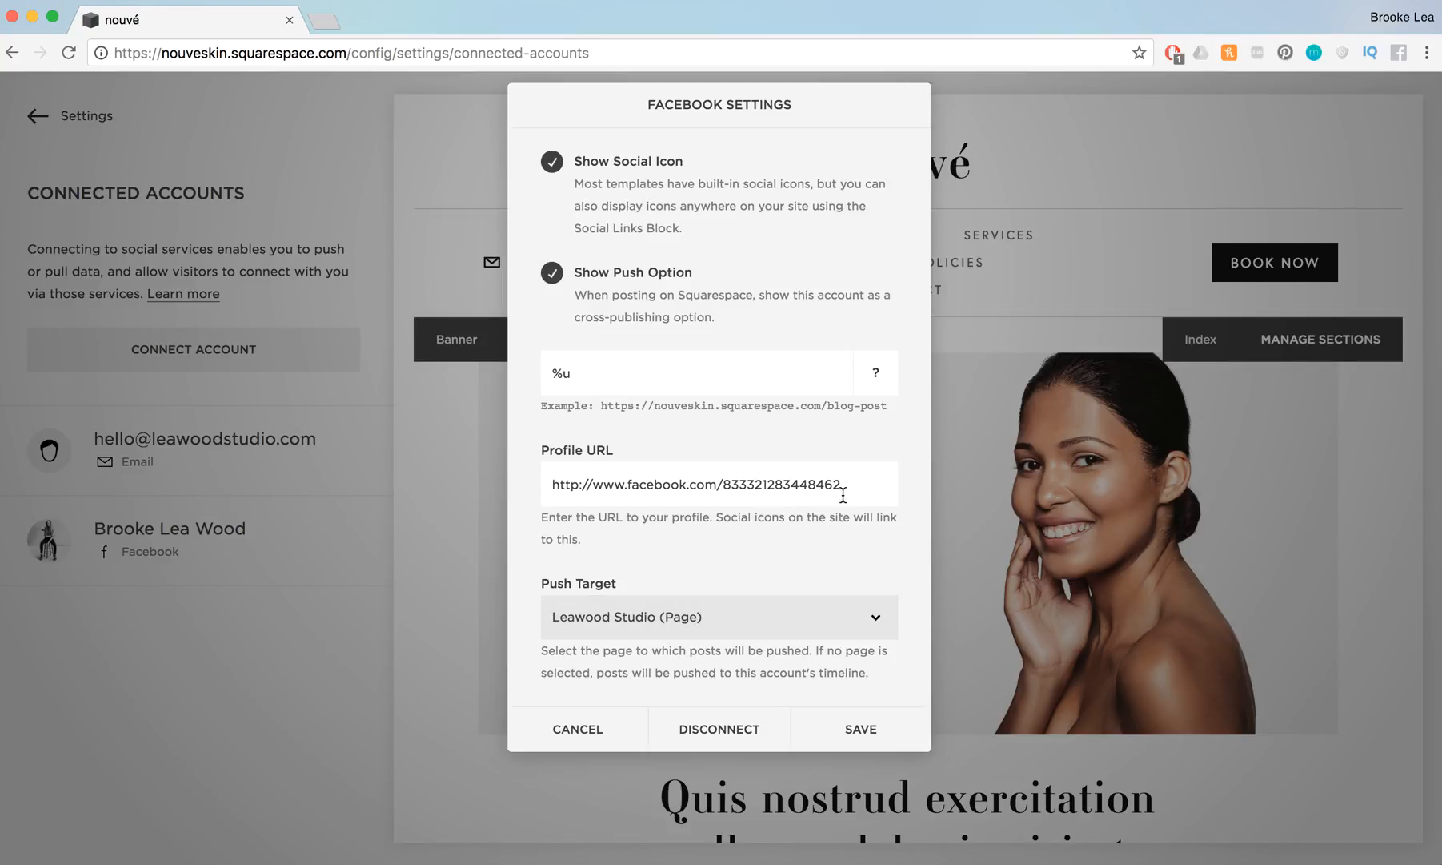
left_click_drag(860, 487, 725, 488)
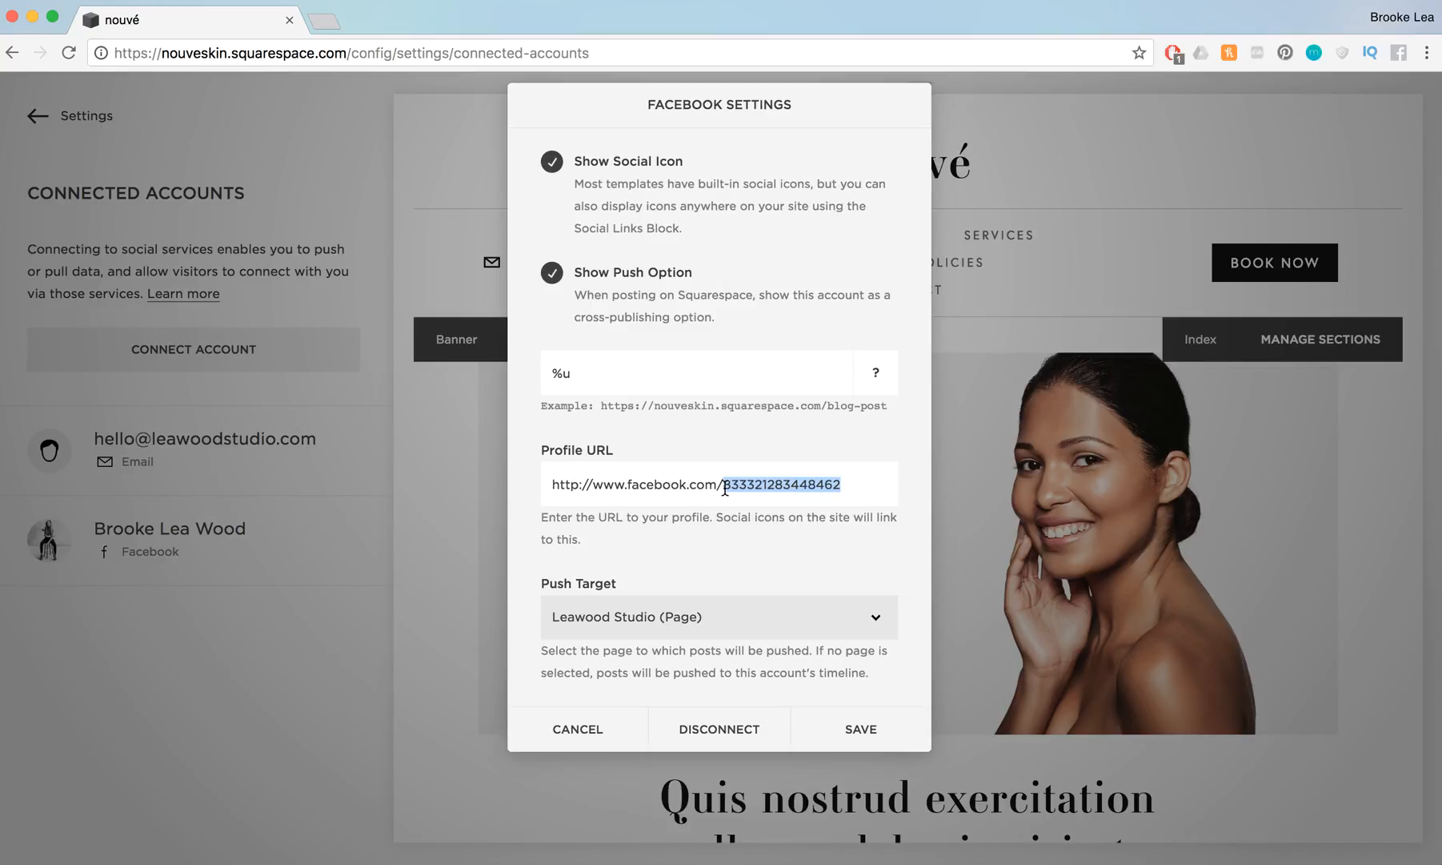
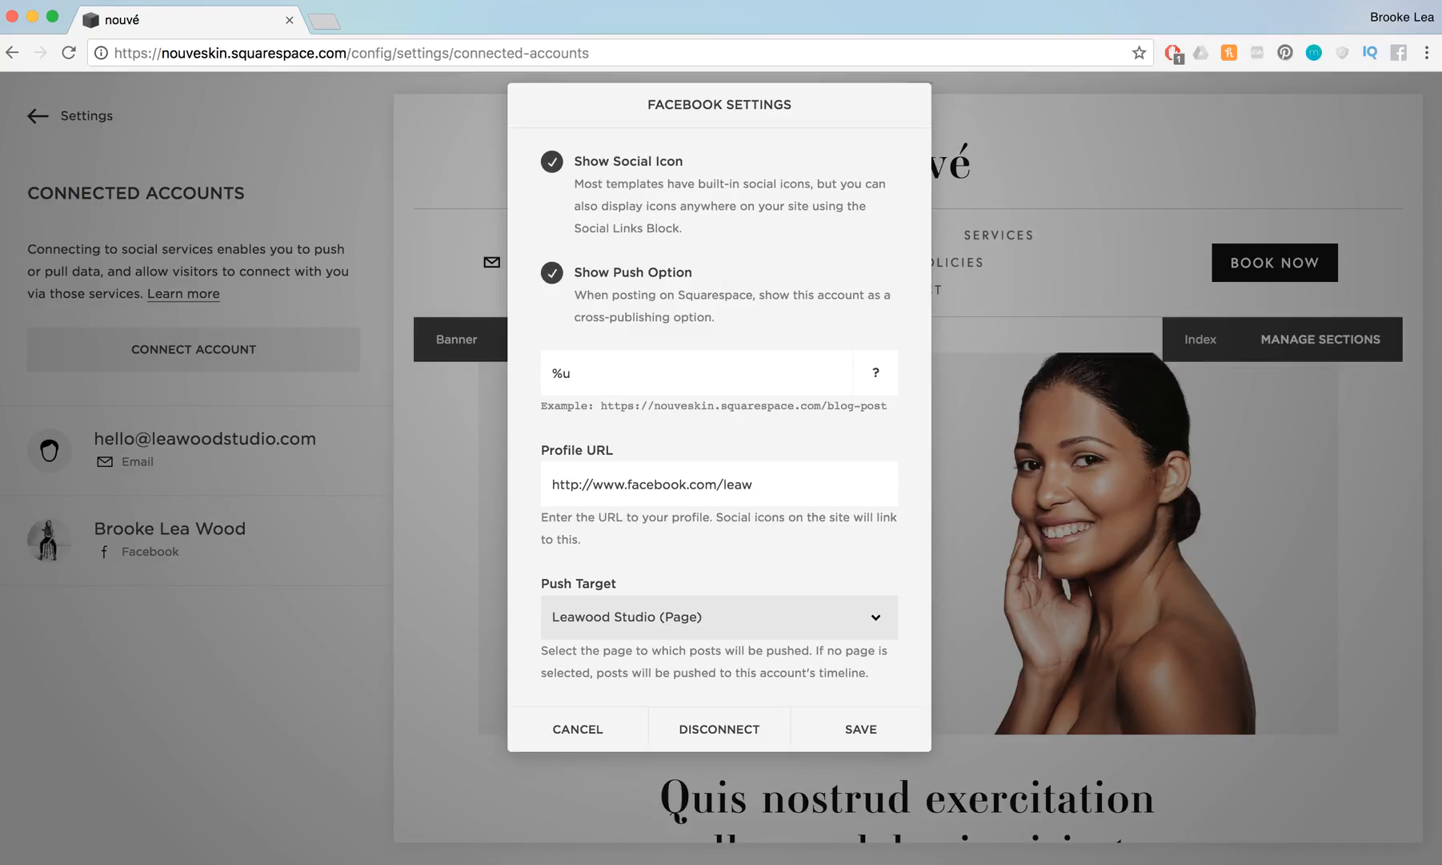
left_click(363, 58)
left_click(621, 53)
left_click_drag(623, 54, 104, 68)
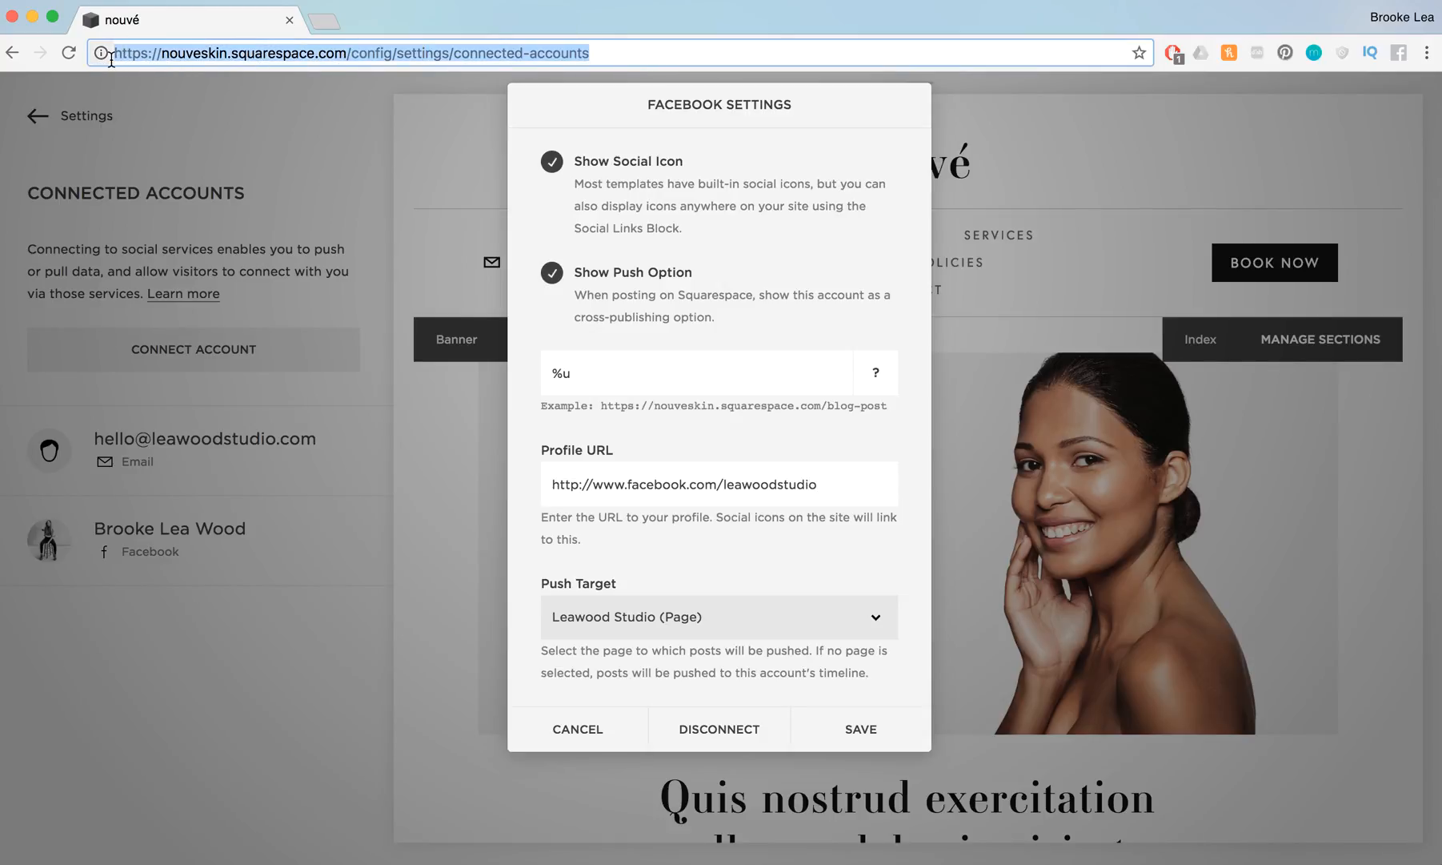
left_click(586, 53)
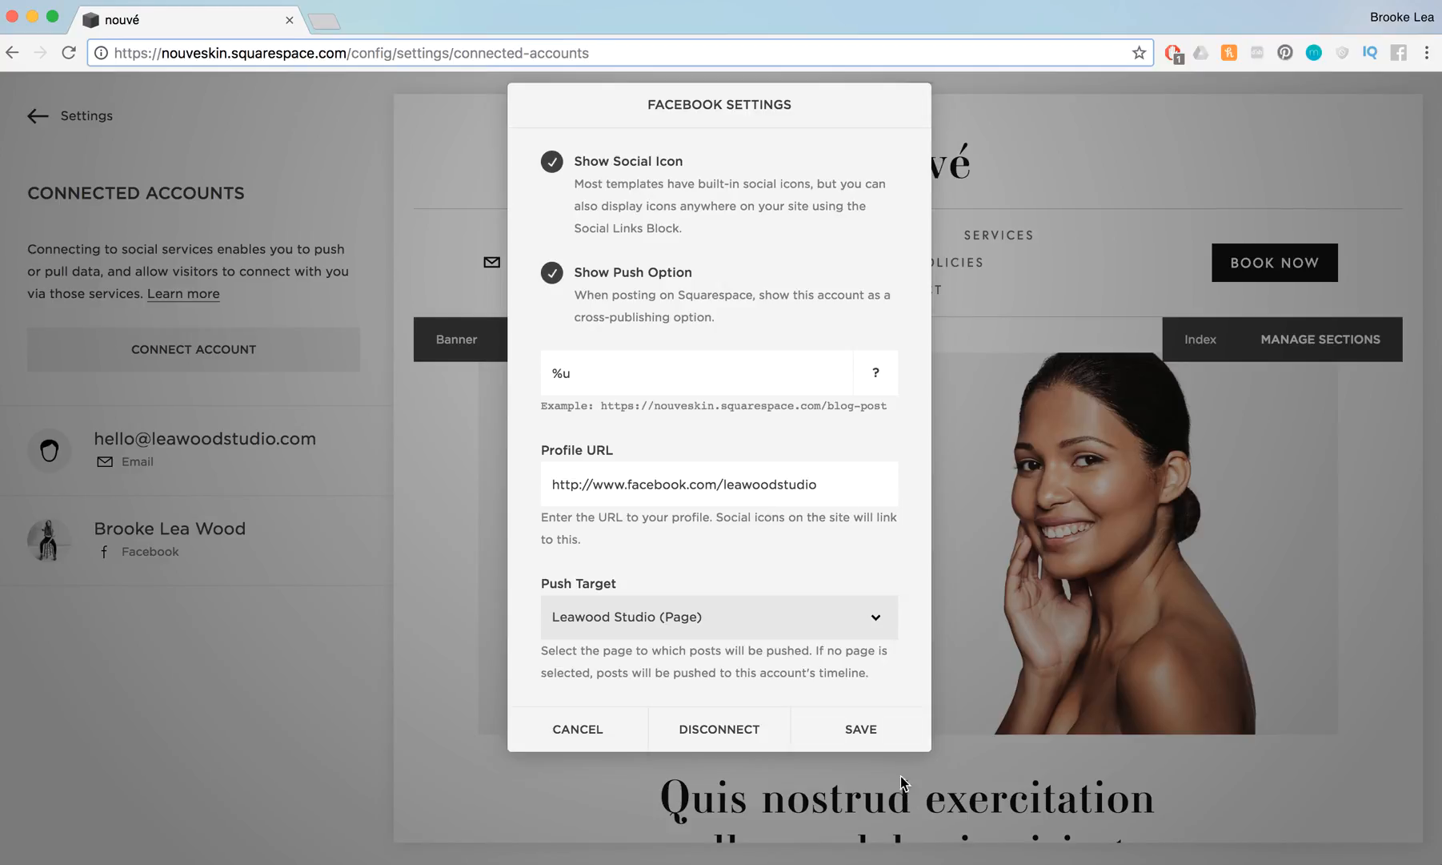
left_click(879, 743)
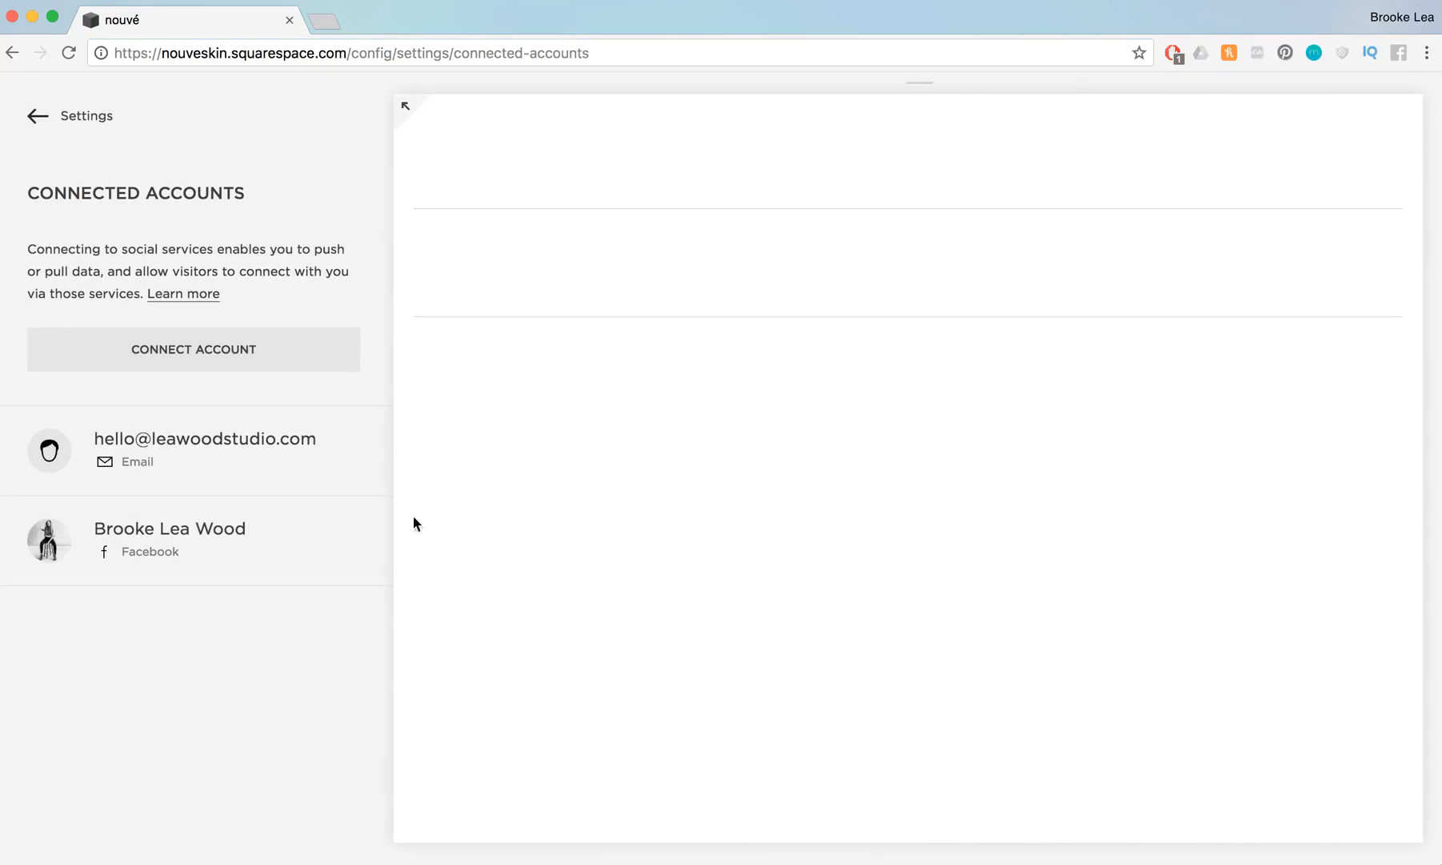
left_click(236, 347)
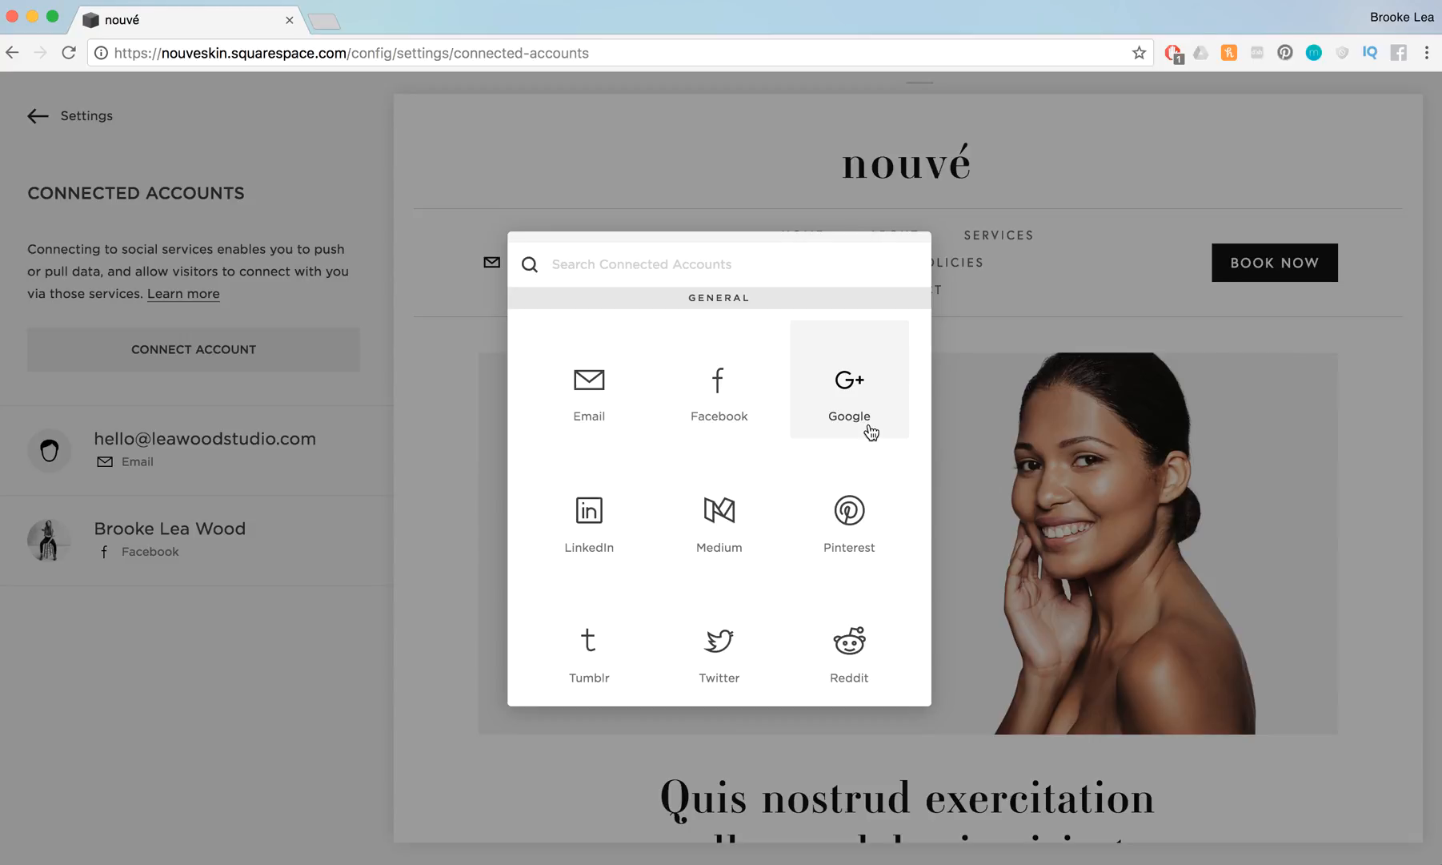
scroll(871, 432, "down", 9)
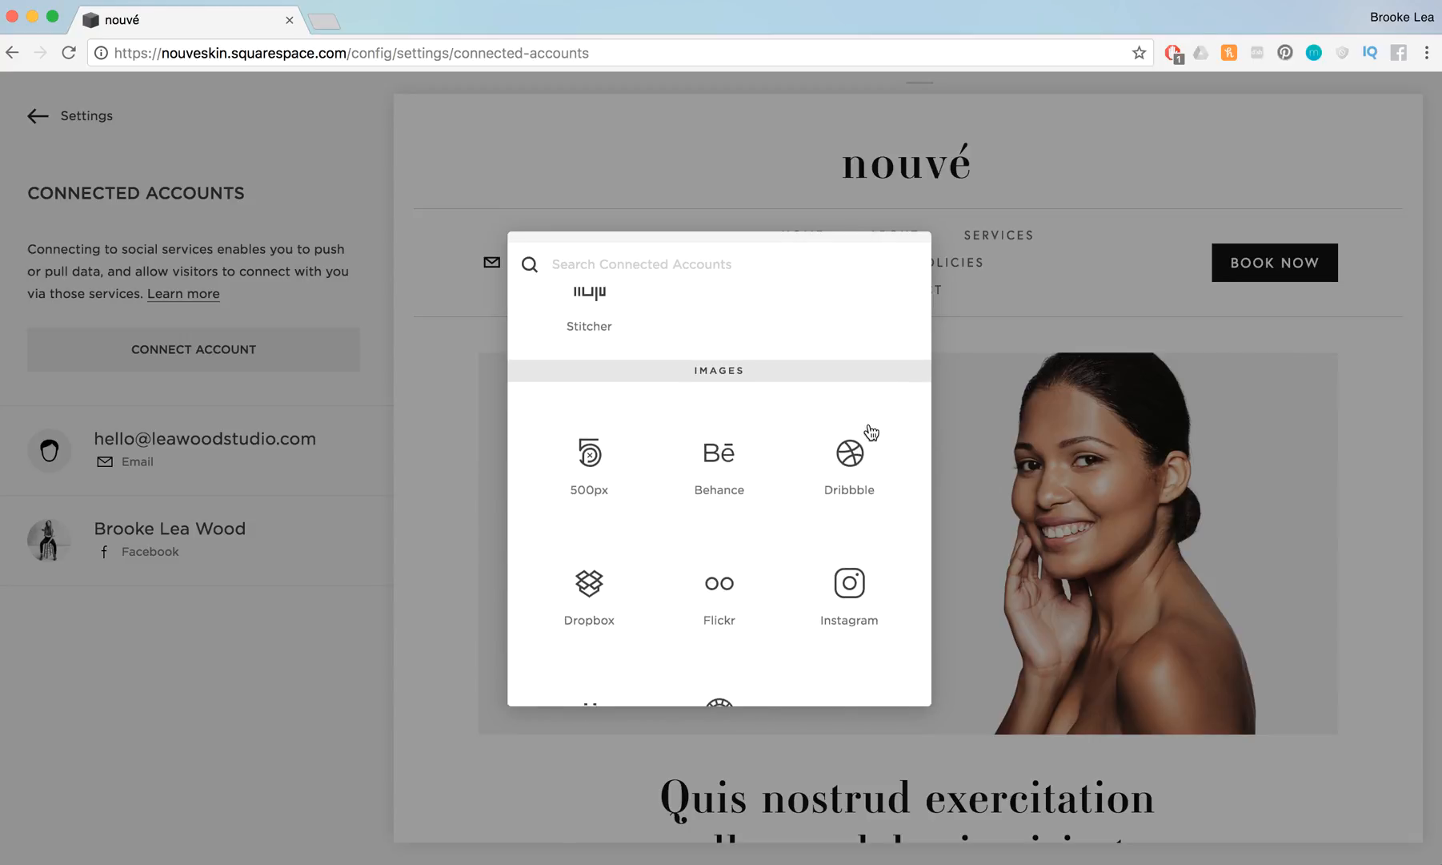
left_click(858, 599)
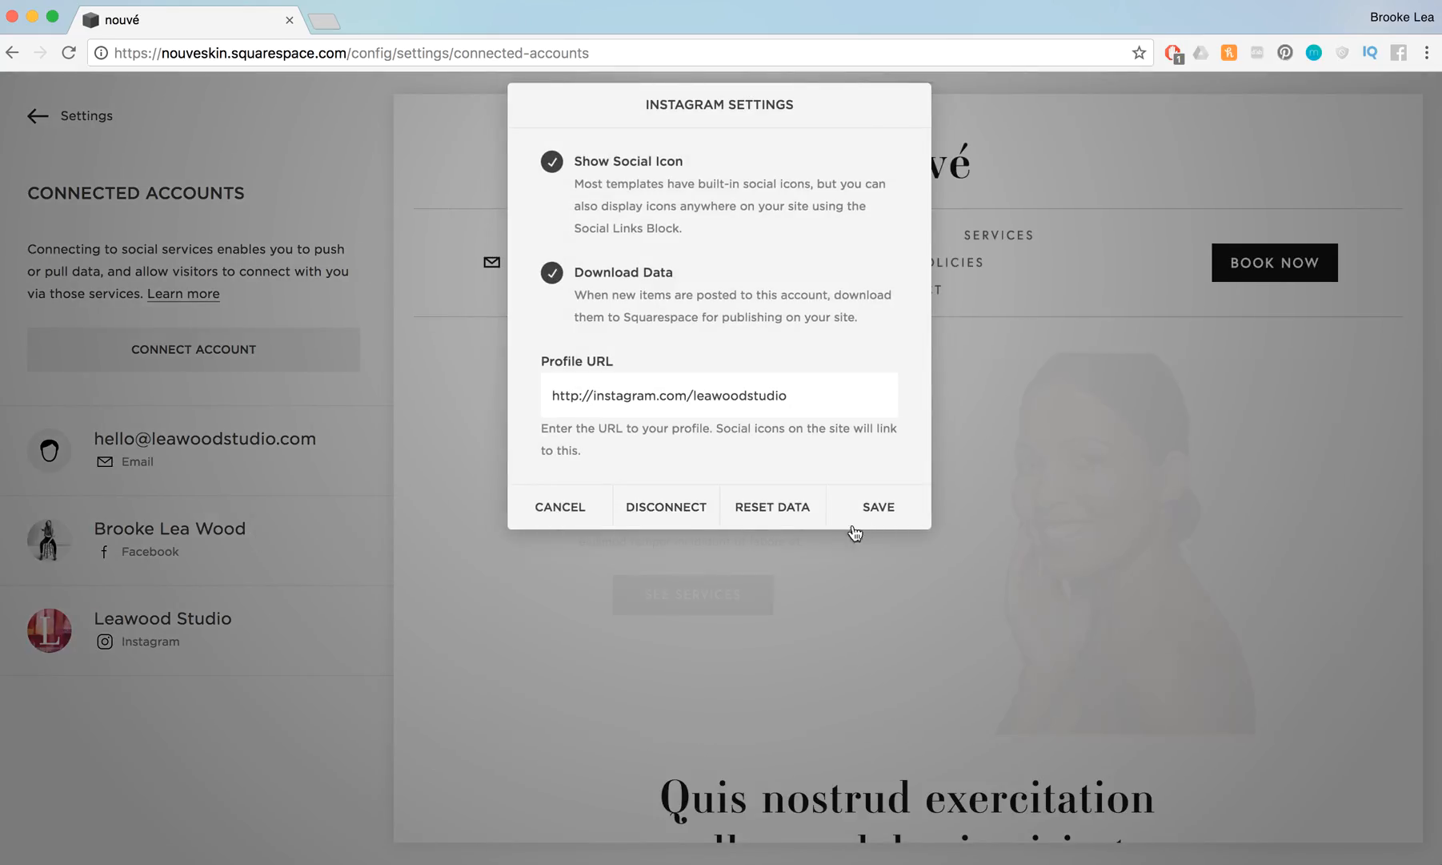
left_click(874, 508)
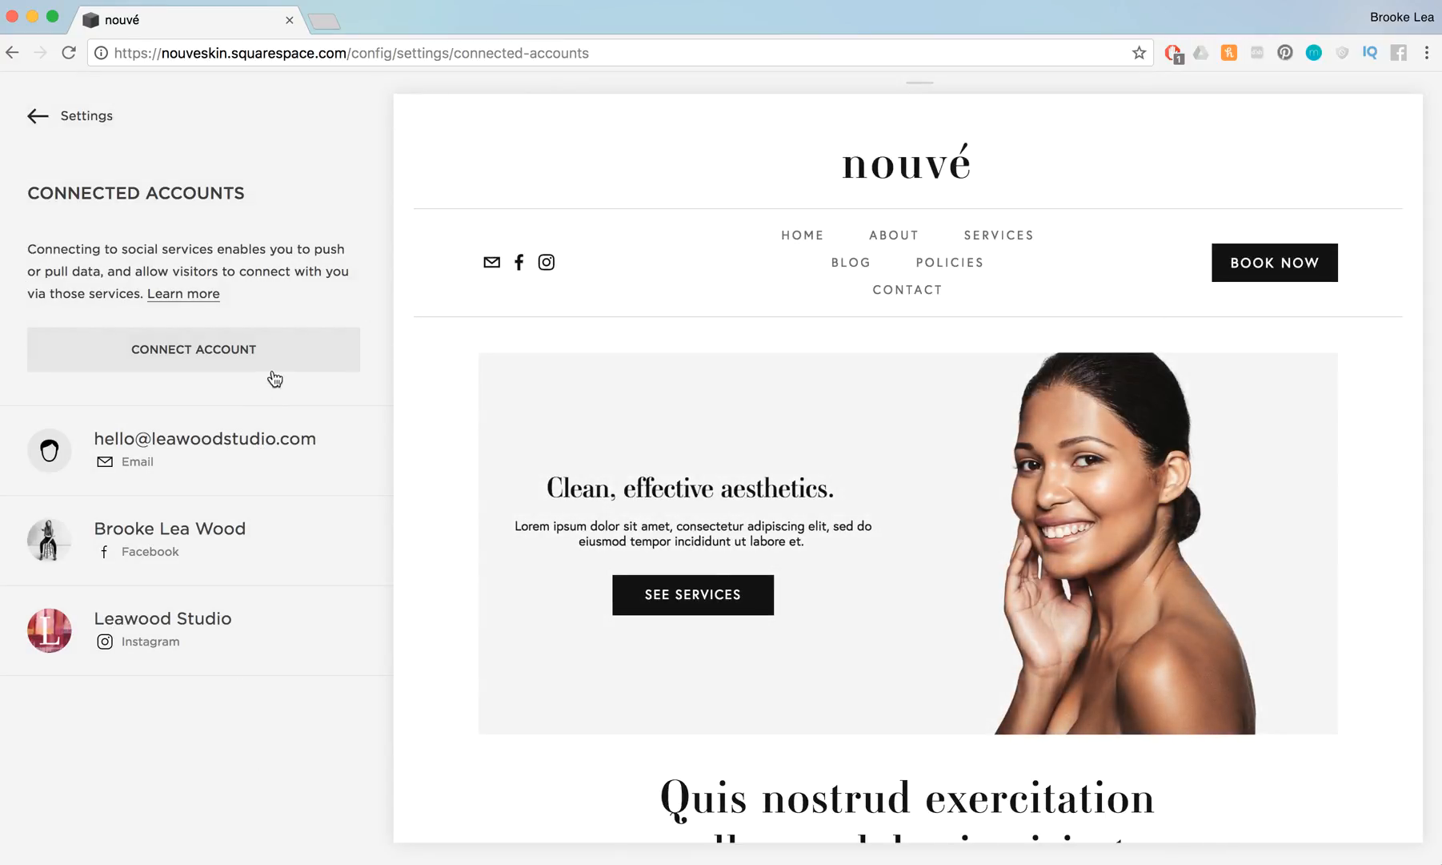
Look through the other services available for connection, including the video, music, location and code categories, and close the list
left_click(283, 349)
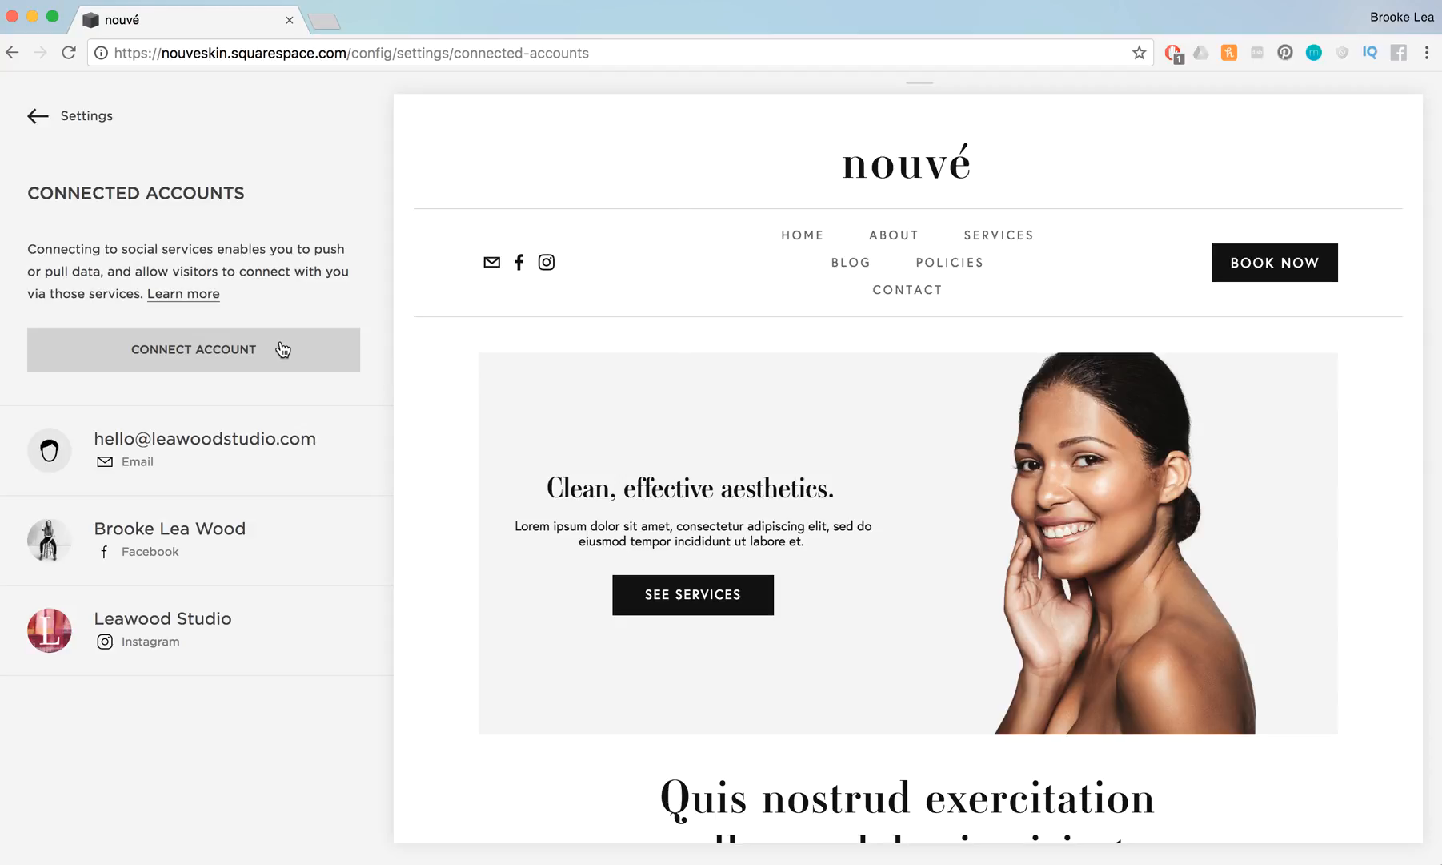
scroll(804, 571, "down", 5)
scroll(804, 571, "down", 10)
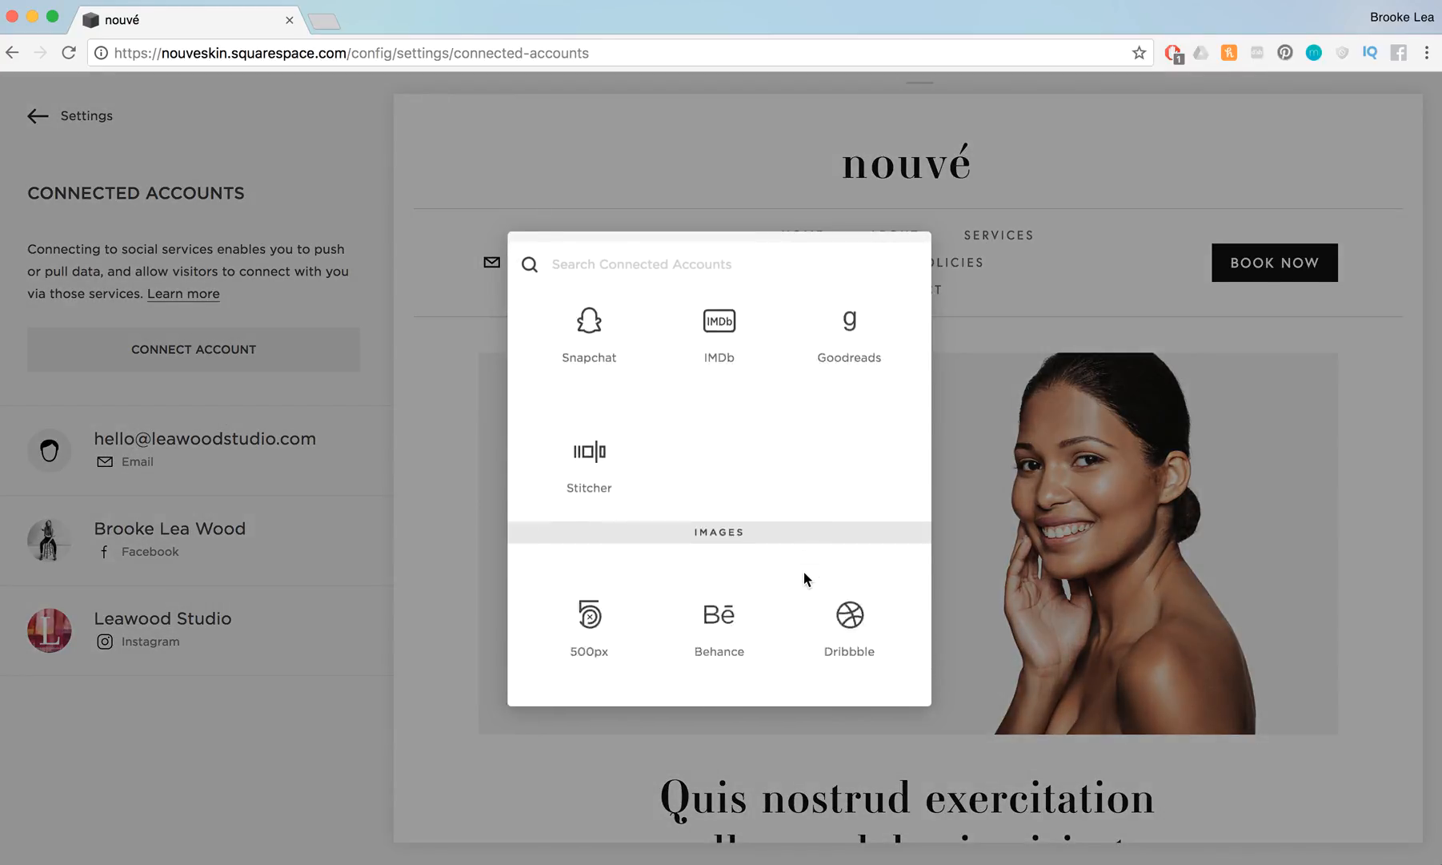
scroll(805, 576, "down", 10)
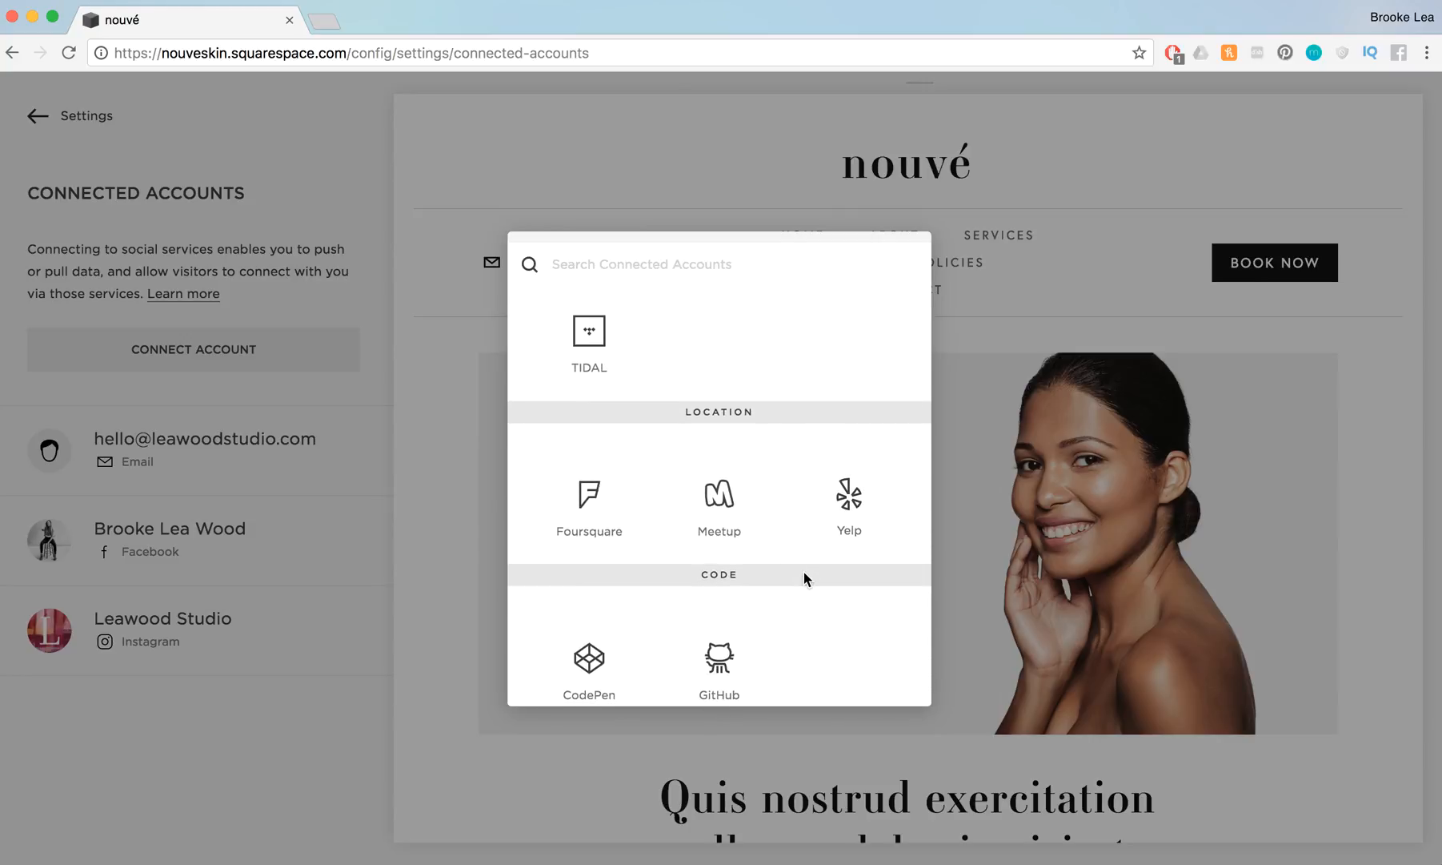
scroll(805, 576, "up", 8)
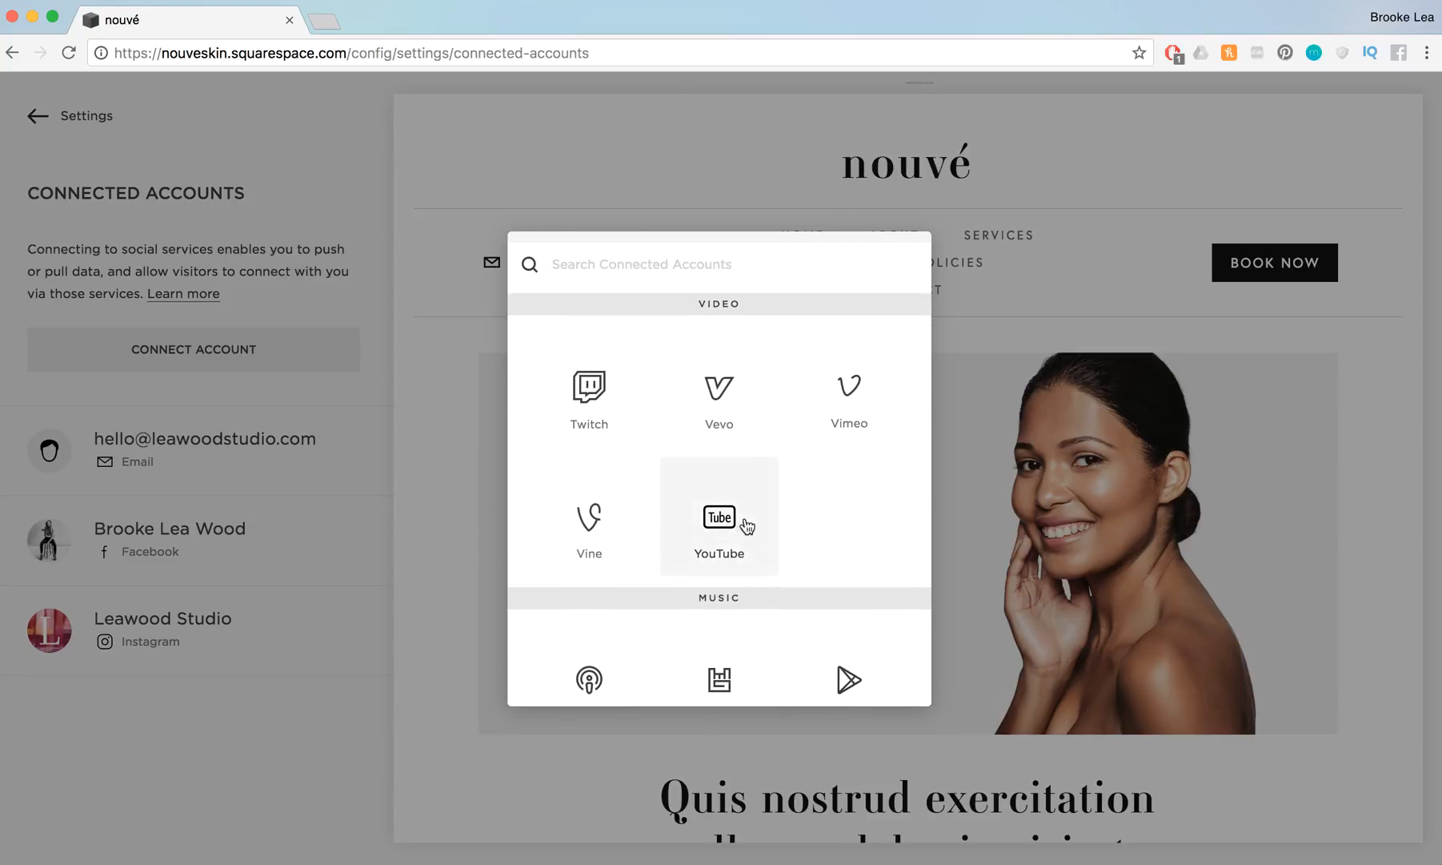
scroll(785, 550, "down", 1)
scroll(784, 550, "down", 5)
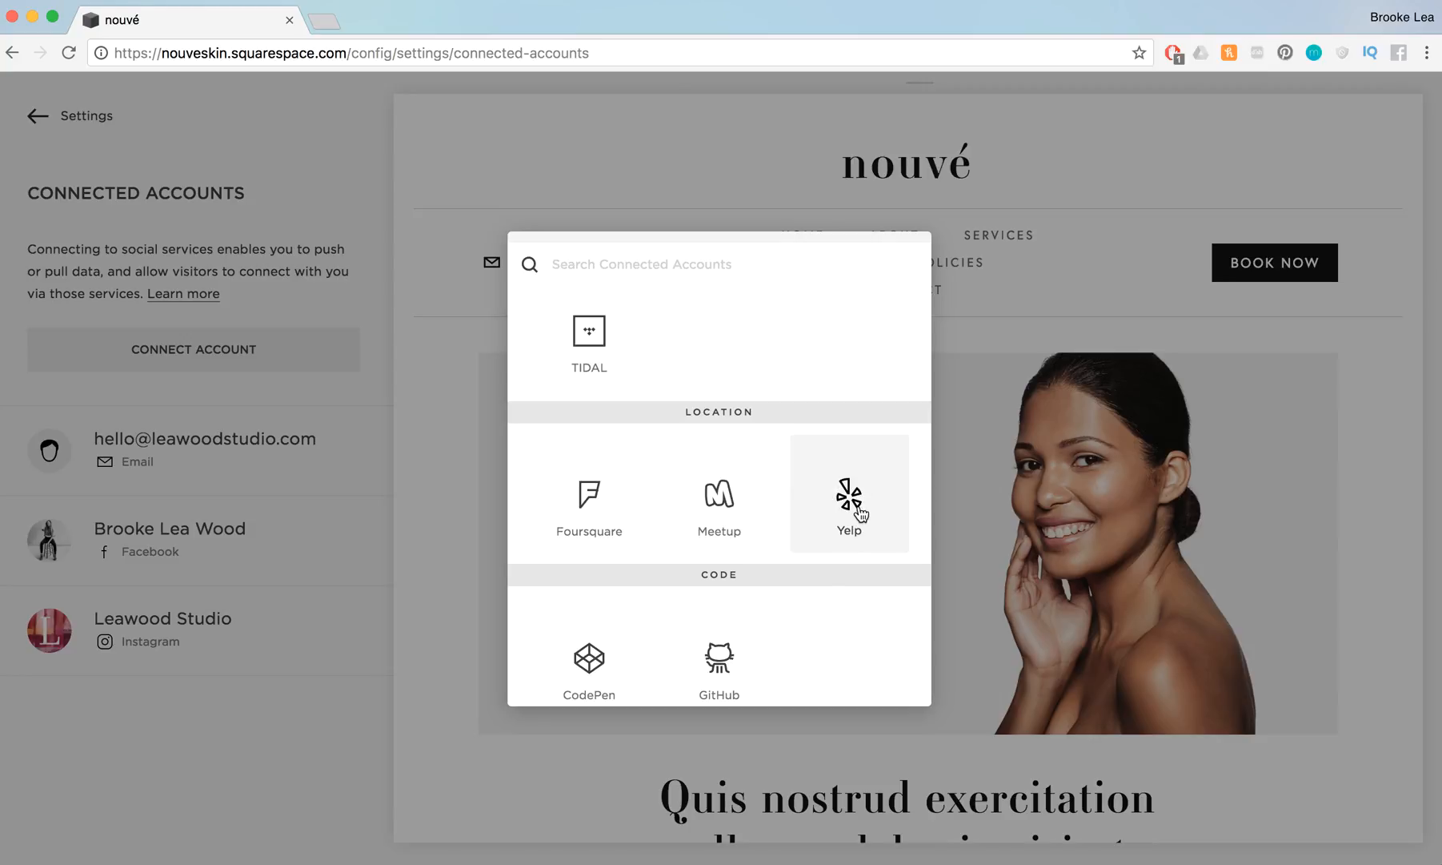
left_click(440, 557)
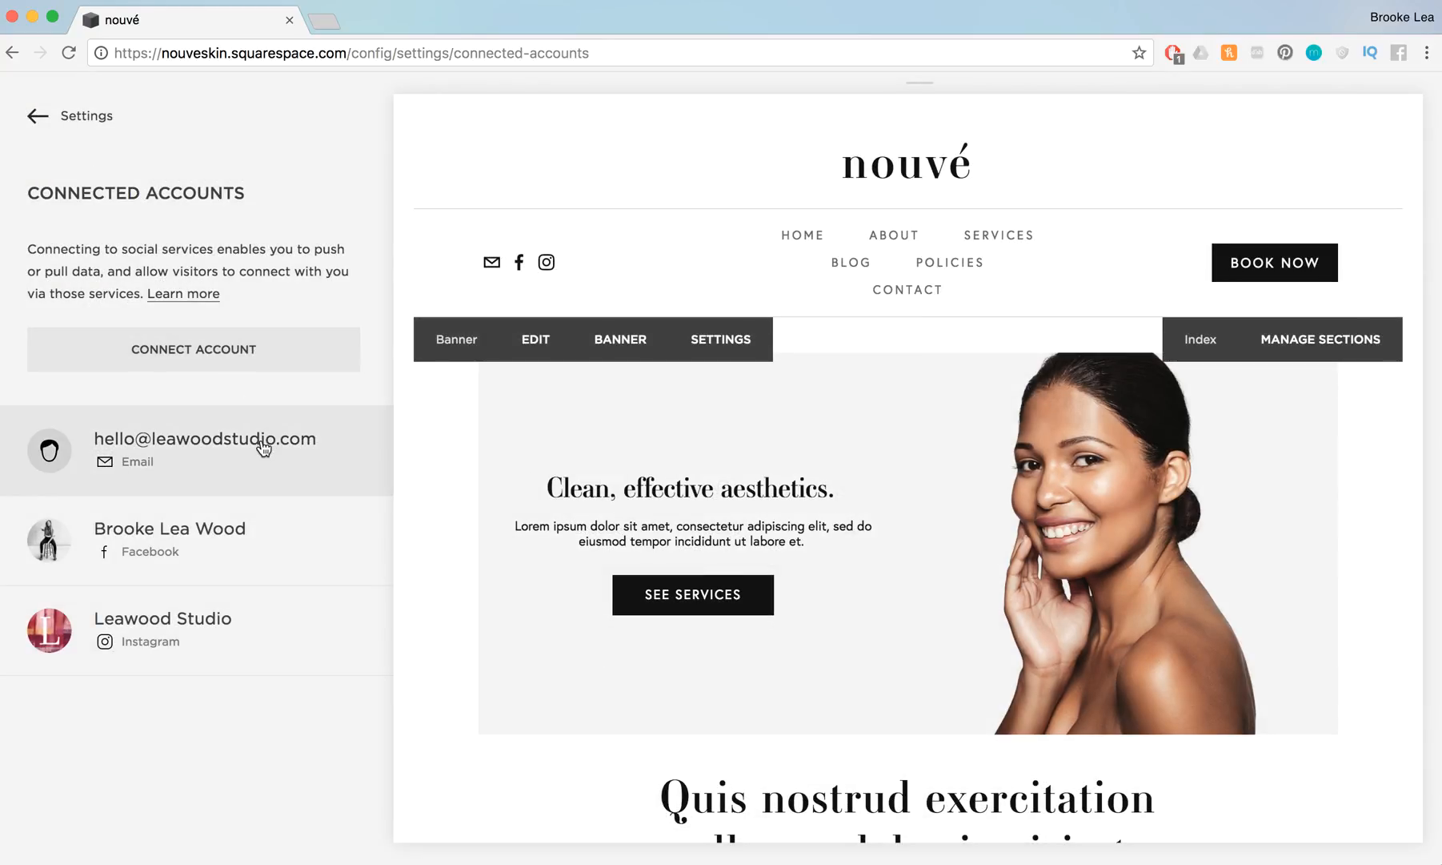
Go to the site's pages and view the page types that can be created in the main navigation
left_click(18, 118)
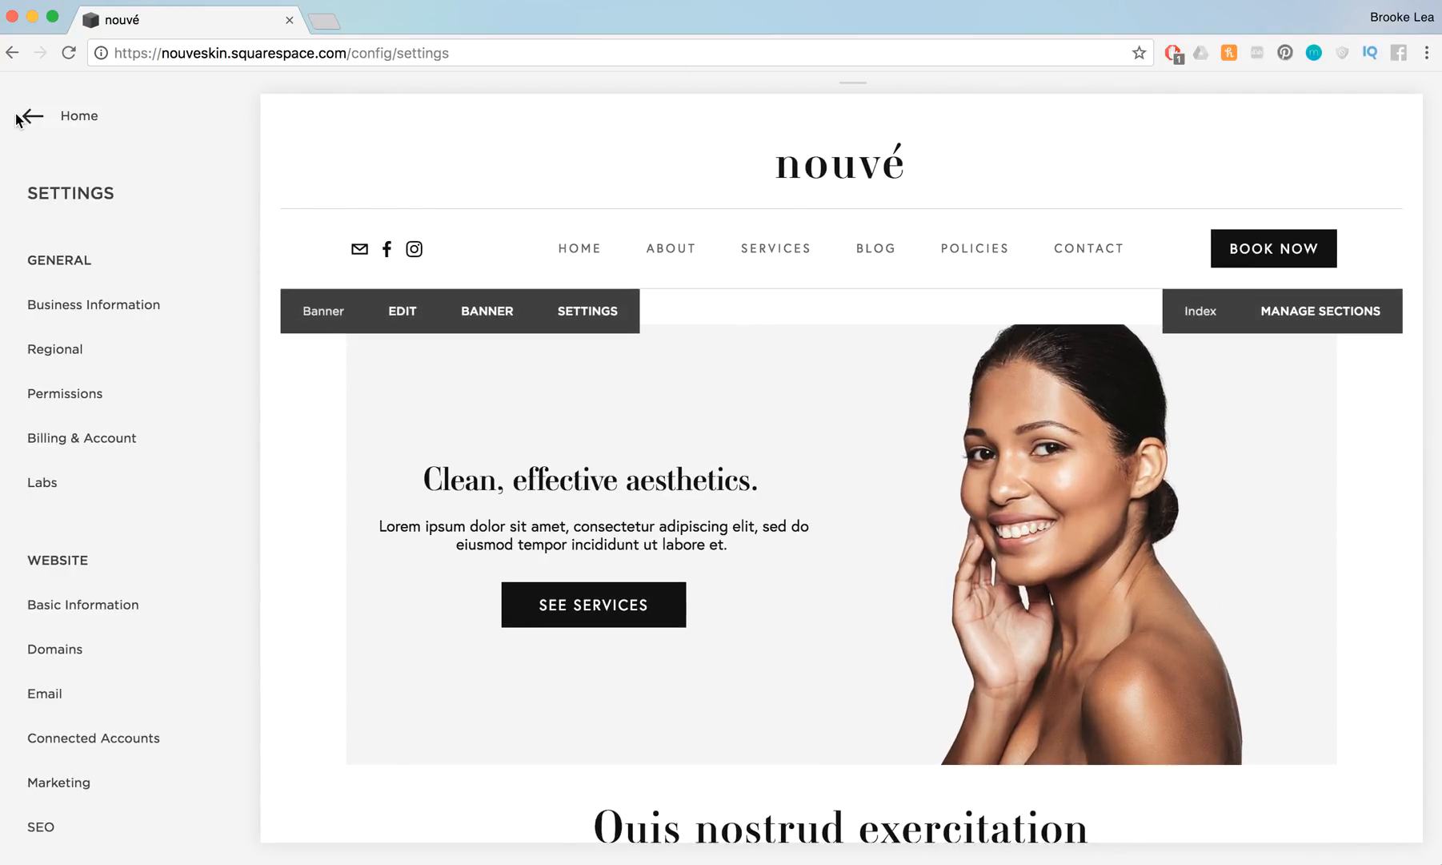
left_click(17, 118)
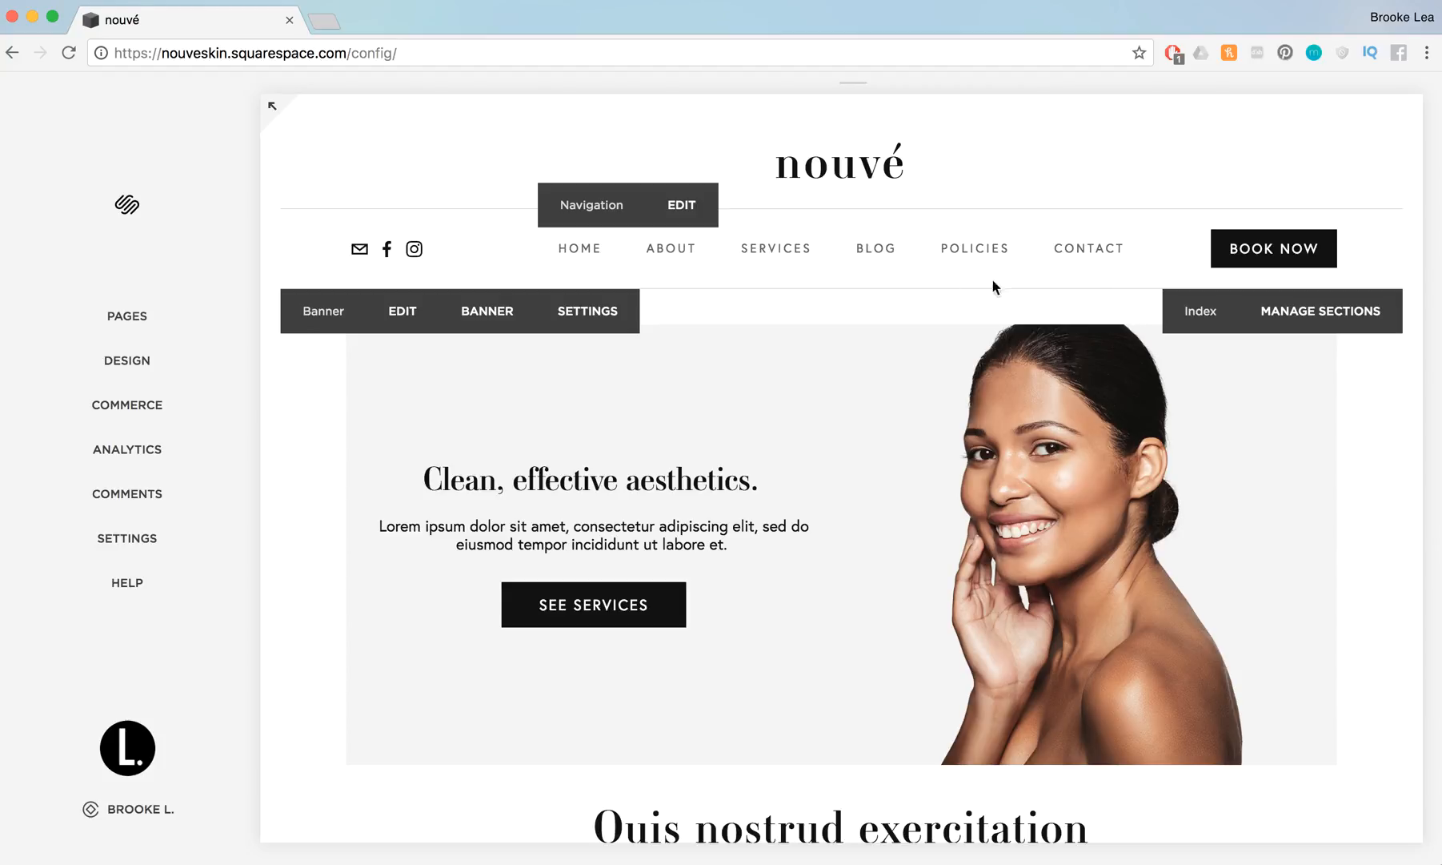
left_click(174, 315)
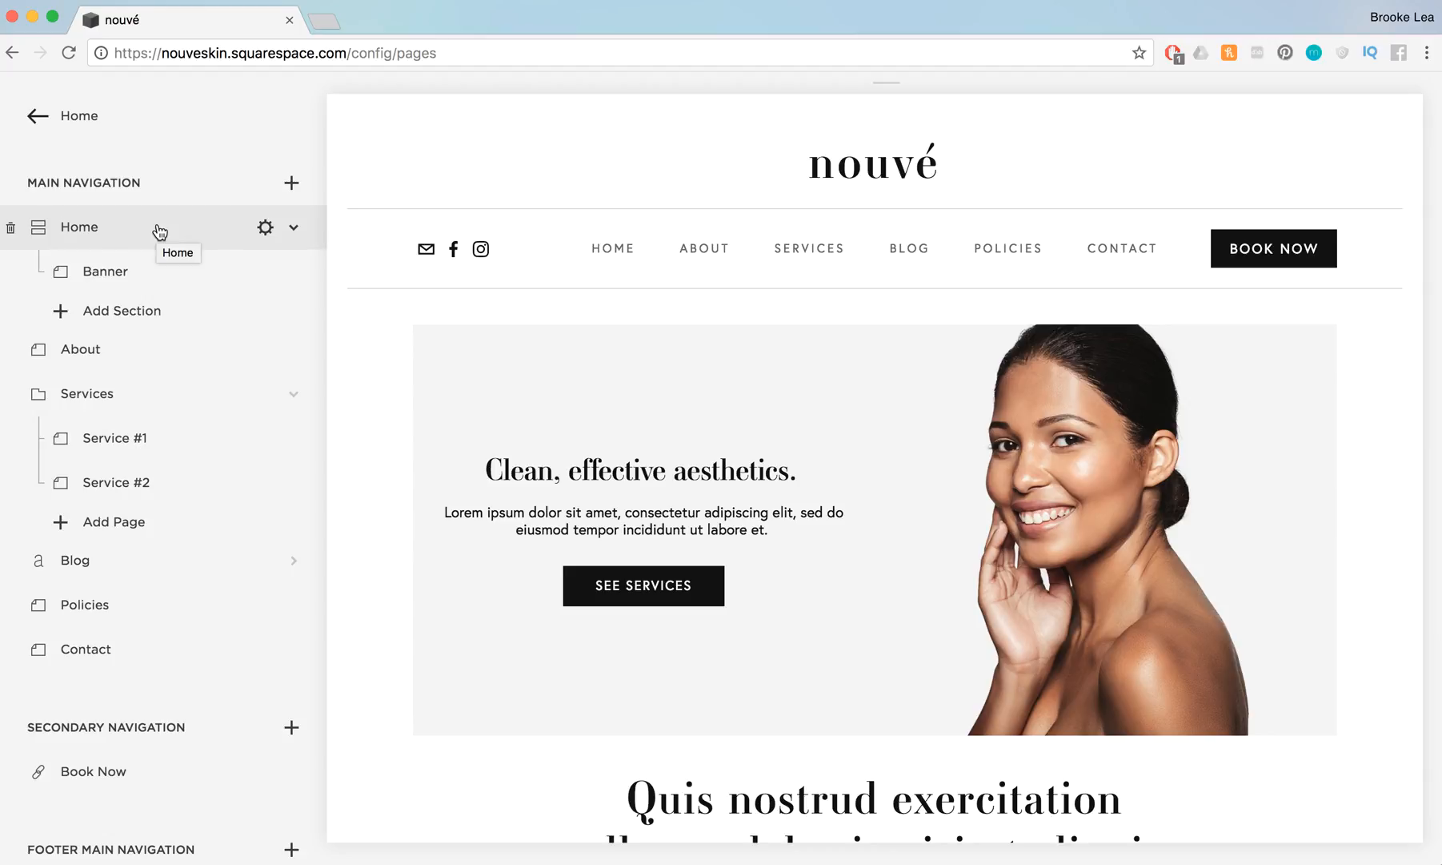
left_click(292, 186)
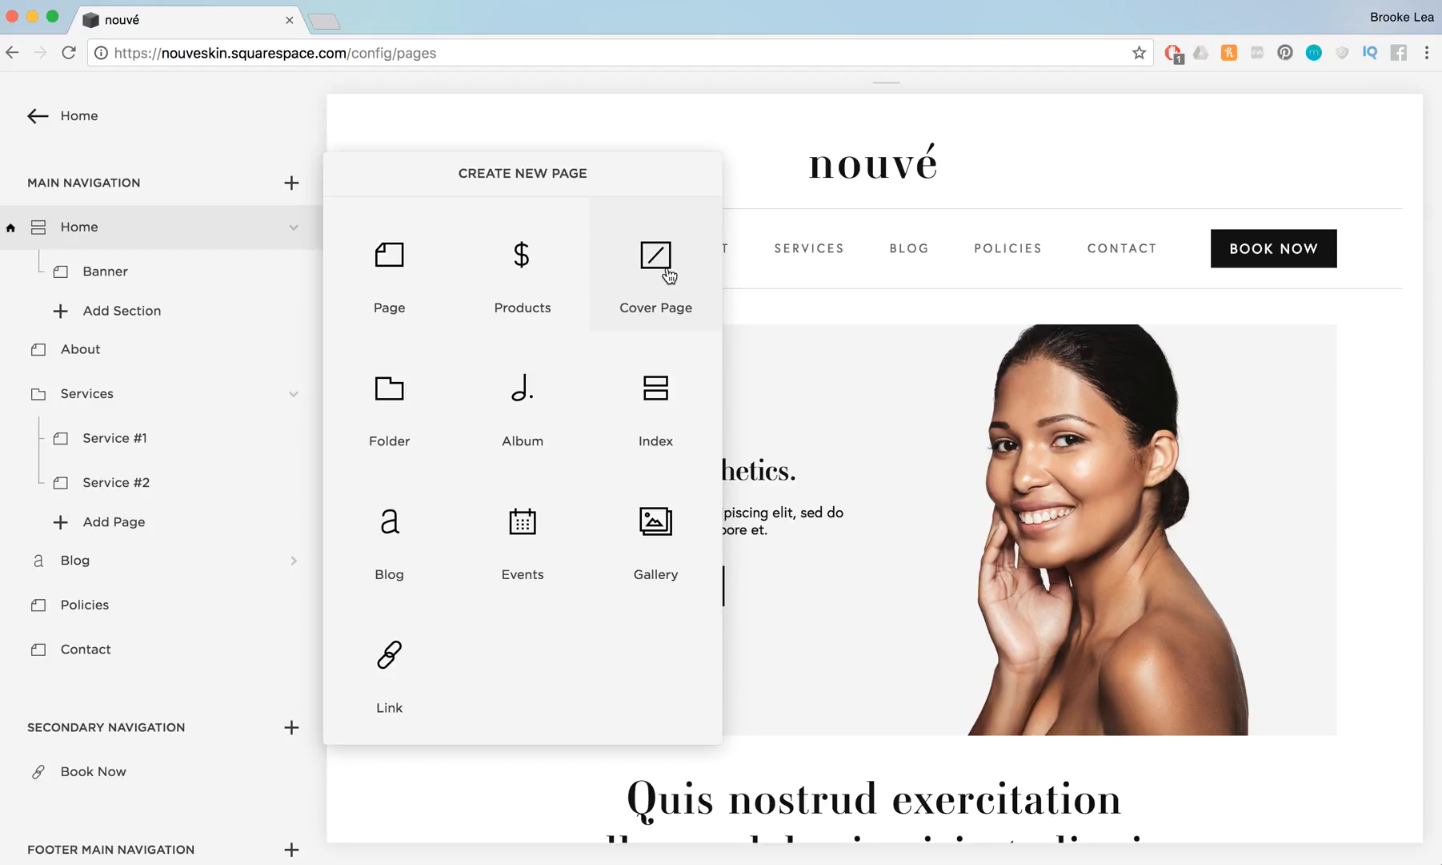
left_click(237, 181)
Review the Contact page's basic settings down to its page controls, save them, and return to the Home page
mouse_move(254, 665)
left_click(294, 650)
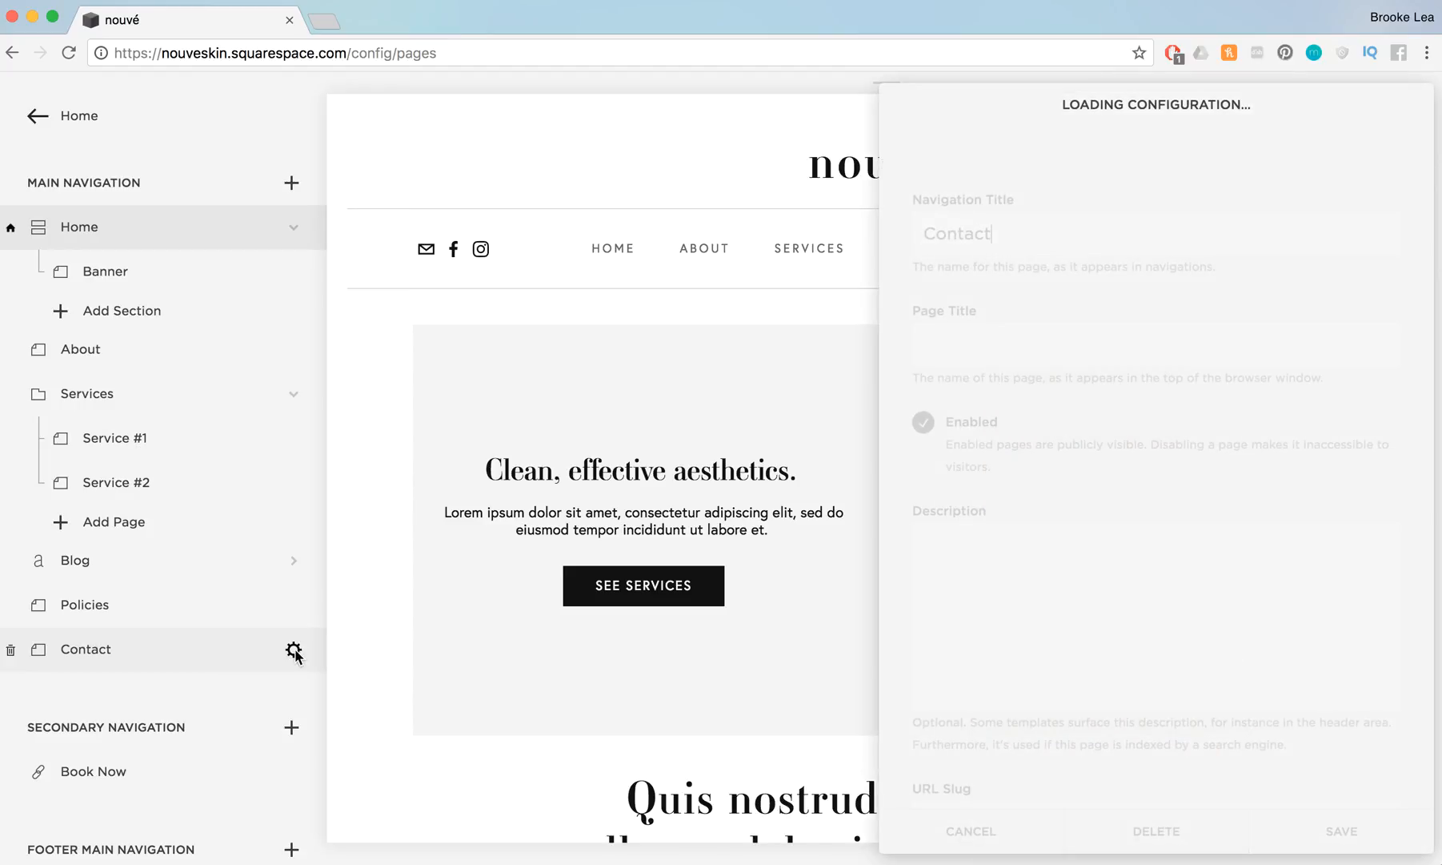
scroll(1118, 604, "down", 5)
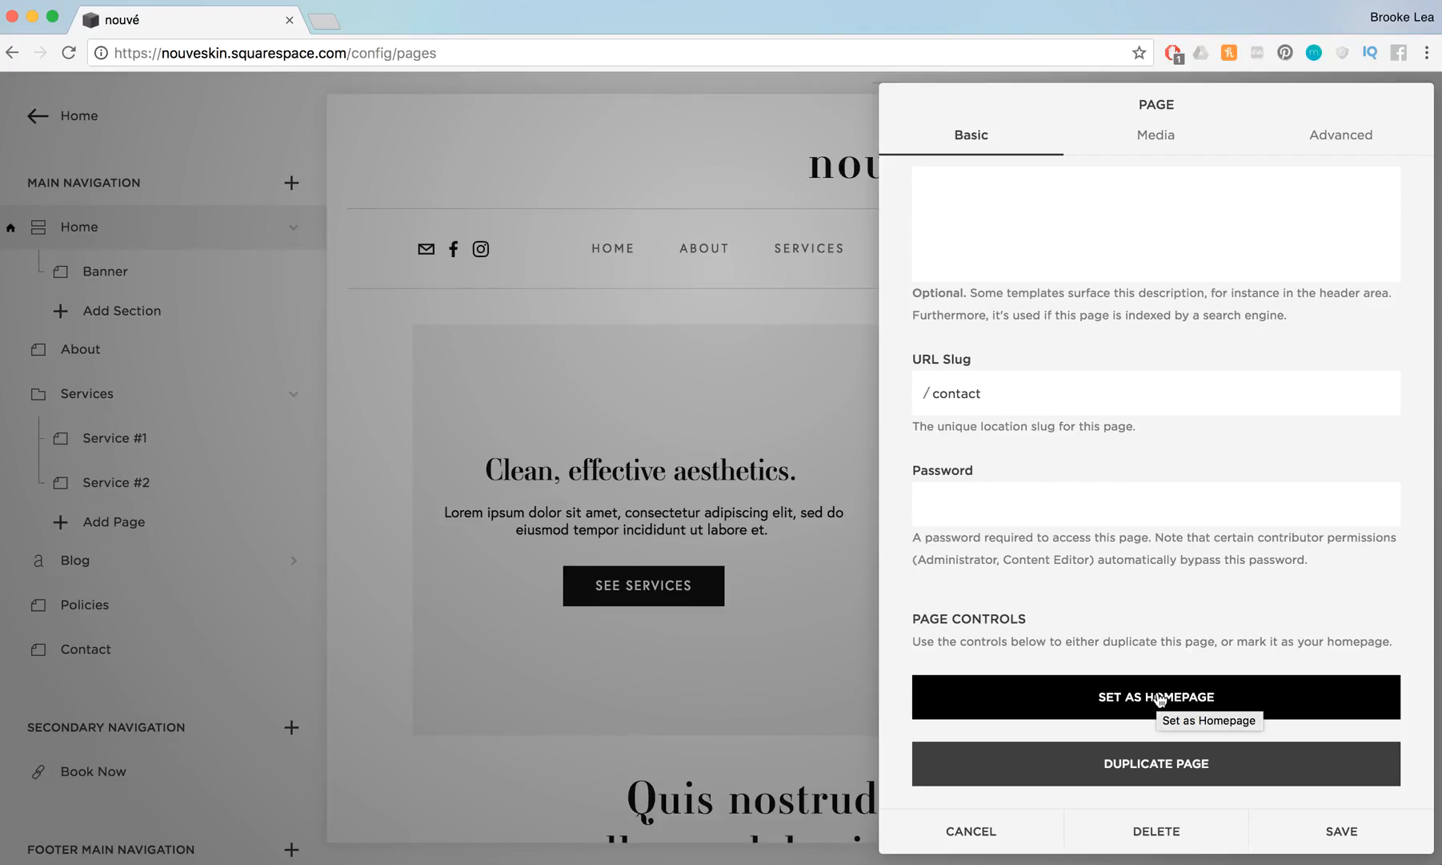
left_click(1356, 844)
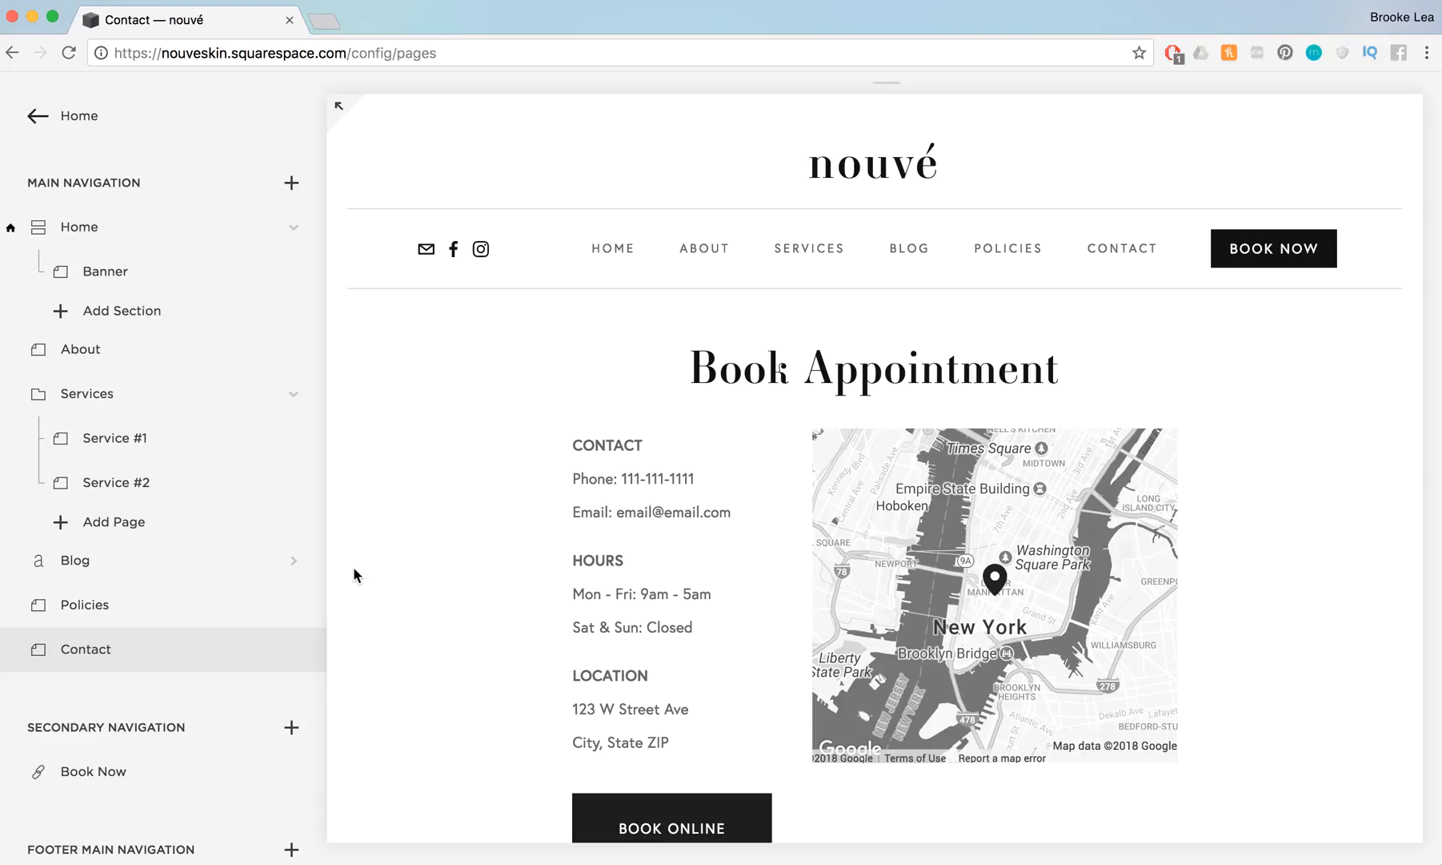
left_click(112, 224)
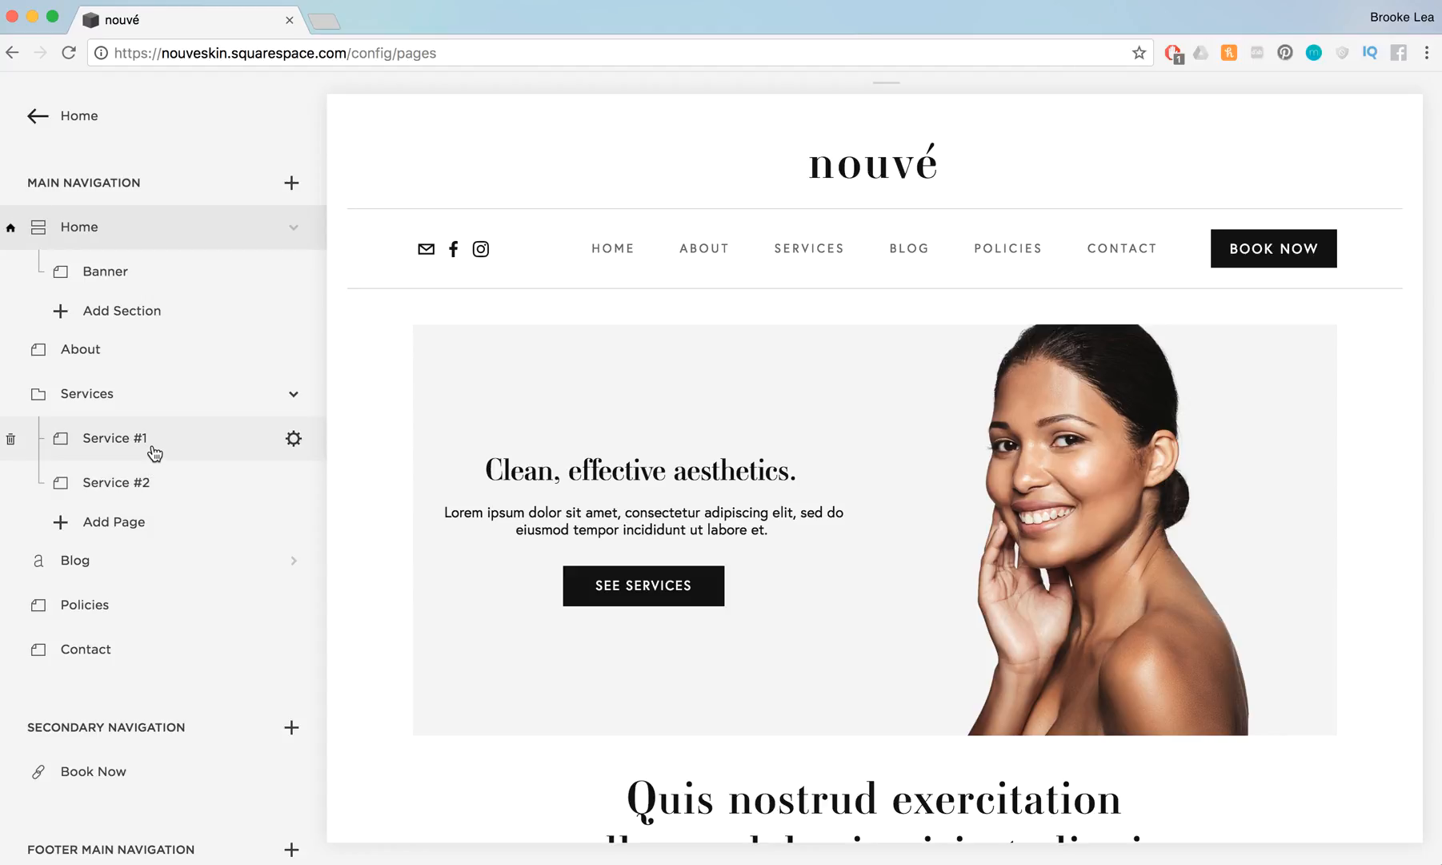
Re-enter "Service #1" as the navigation title of the first page in the Services folder
left_click(293, 440)
left_click_drag(1041, 244, 885, 244)
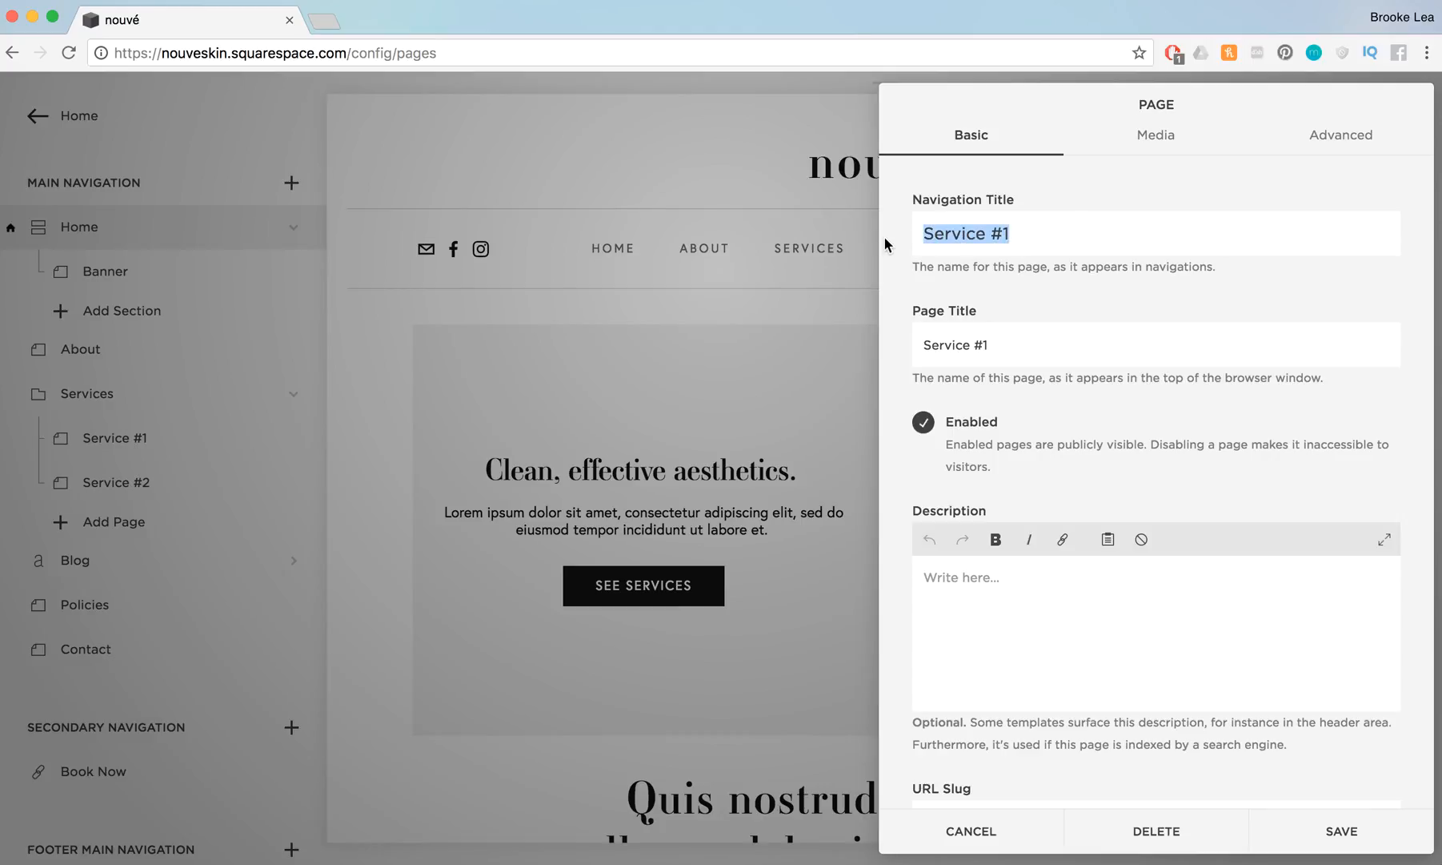
type("F=")
key("BackSpace")
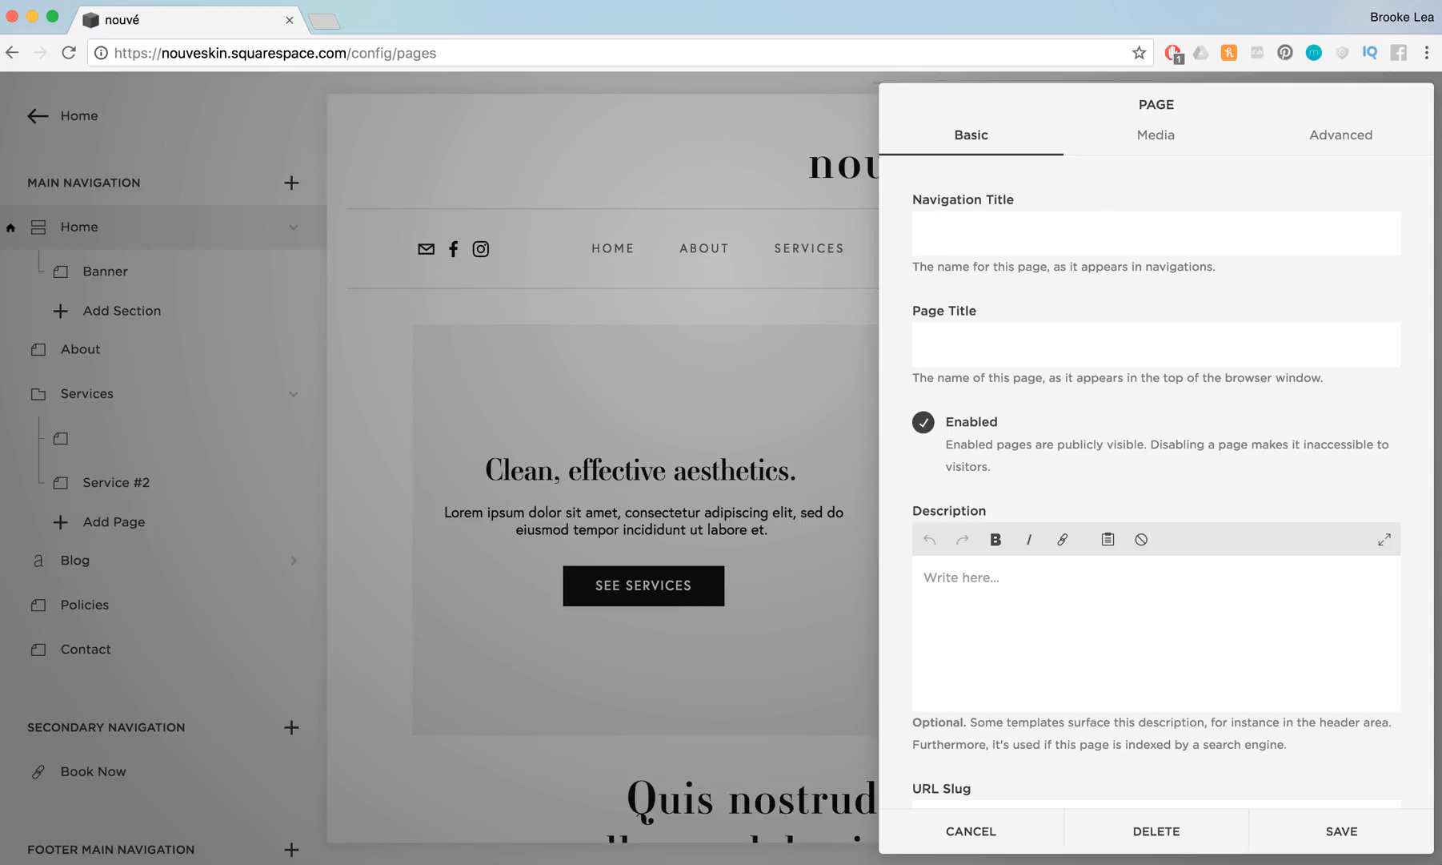
type("Service #1")
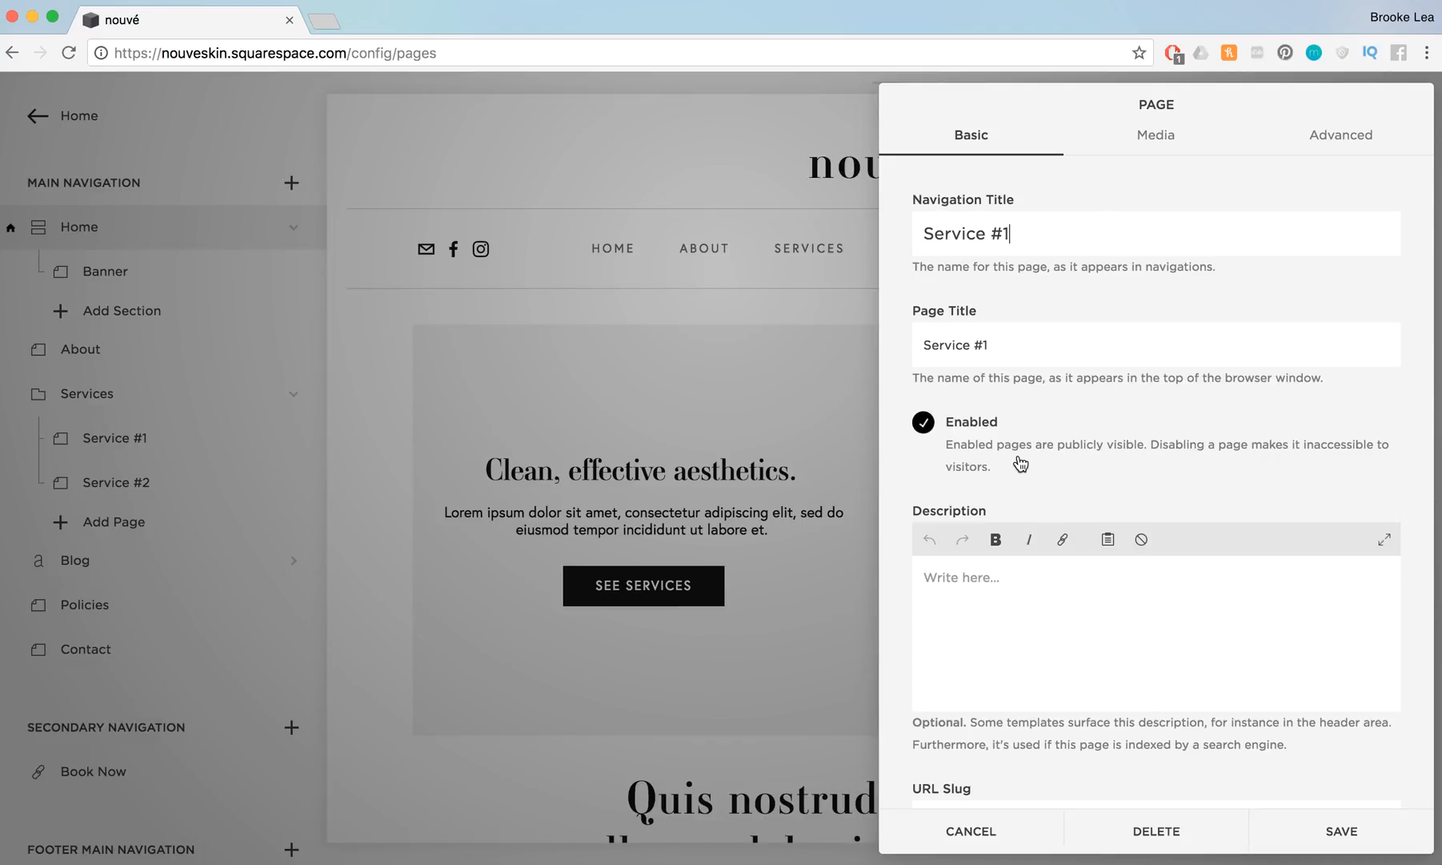
Check the Service #1 page's URL slug against its navigation title and save the page settings
scroll(995, 344, "down", 5)
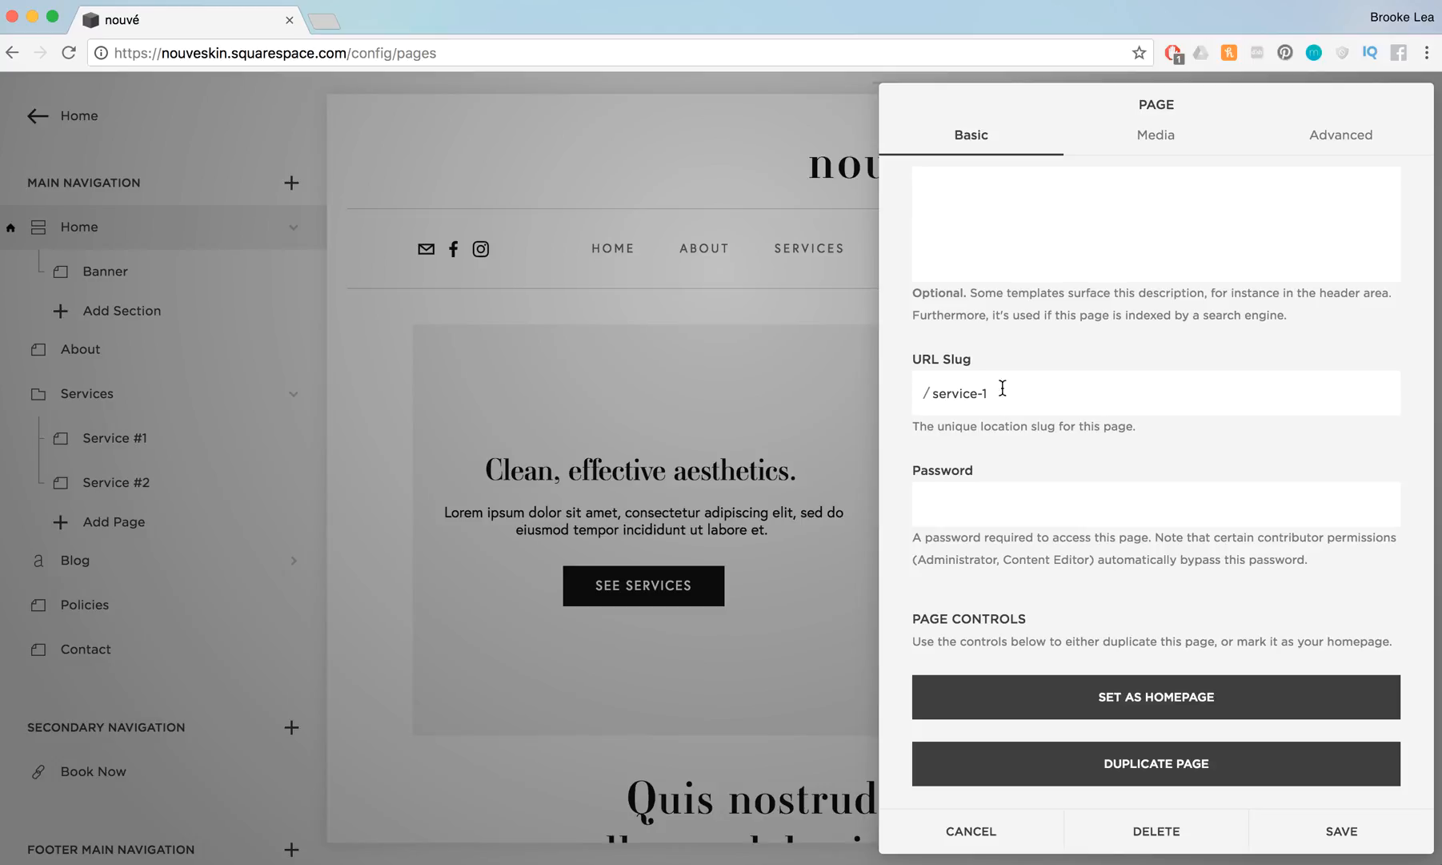
left_click_drag(1011, 395, 900, 402)
scroll(1018, 337, "up", 5)
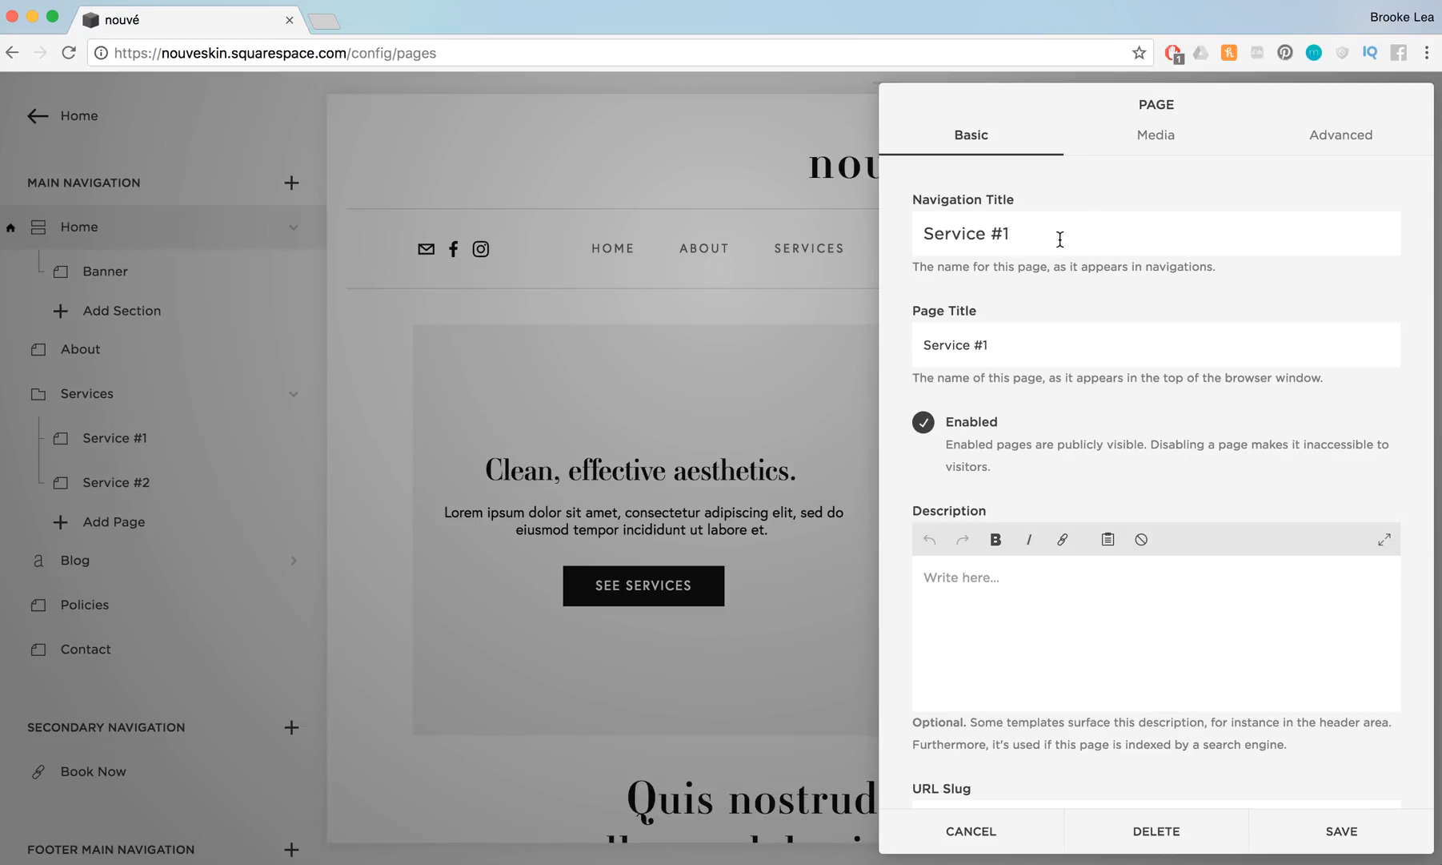
scroll(1060, 240, "down", 5)
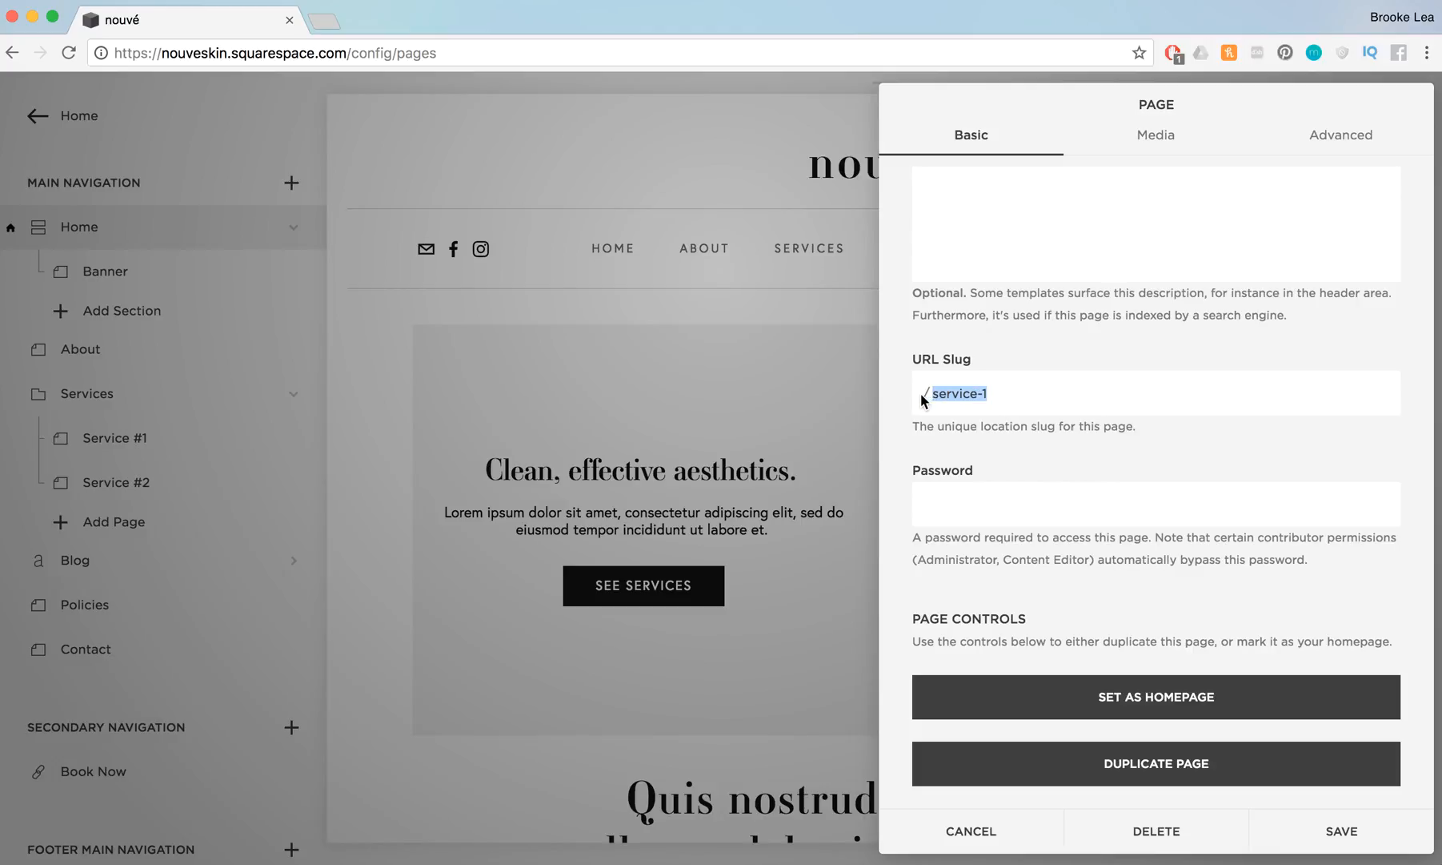
left_click(1328, 834)
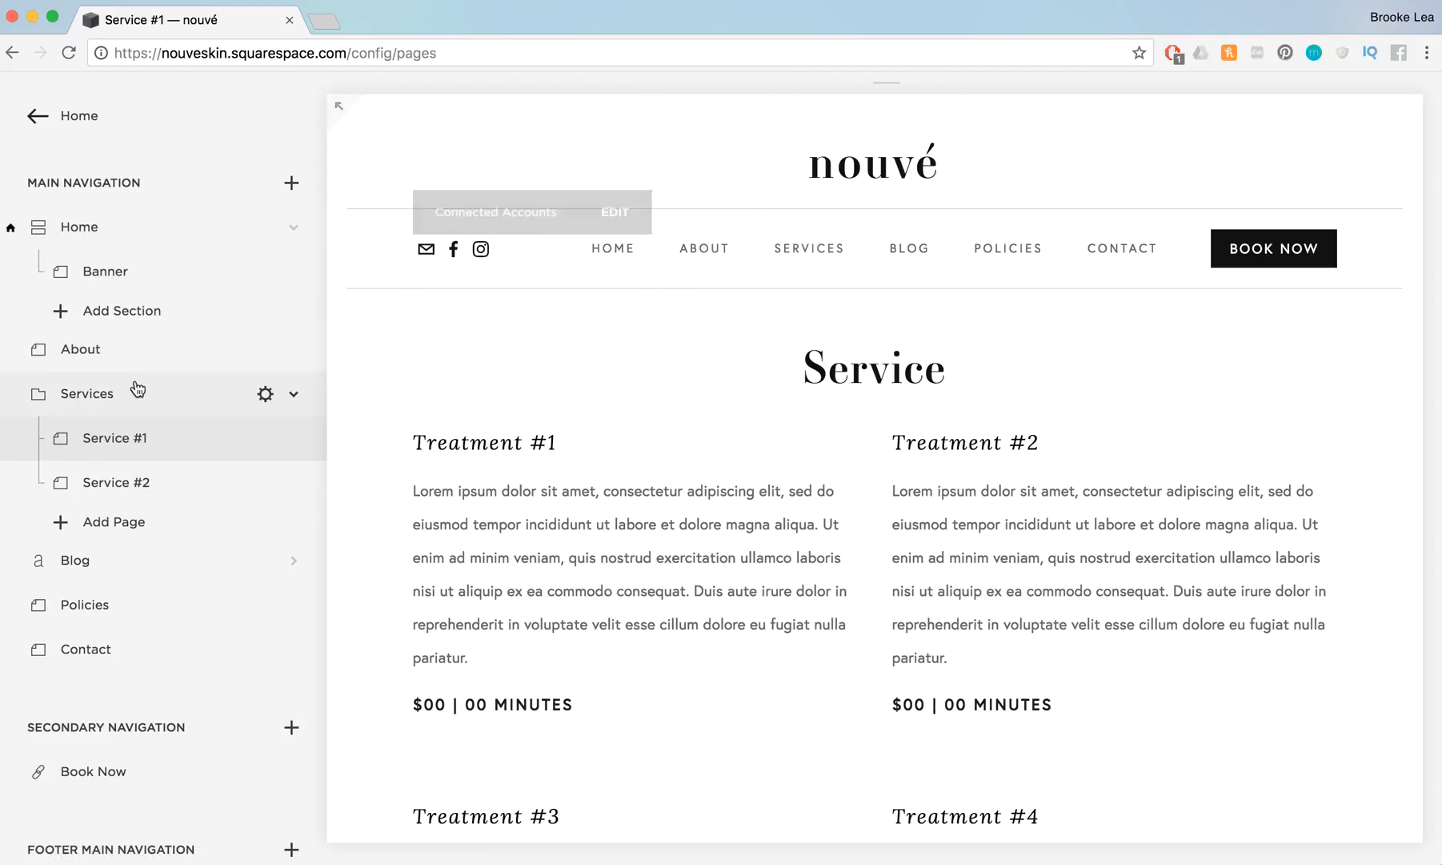
Try reordering the main navigation by moving Services above About and back, and moving Blog below Contact
left_click_drag(104, 398, 108, 344)
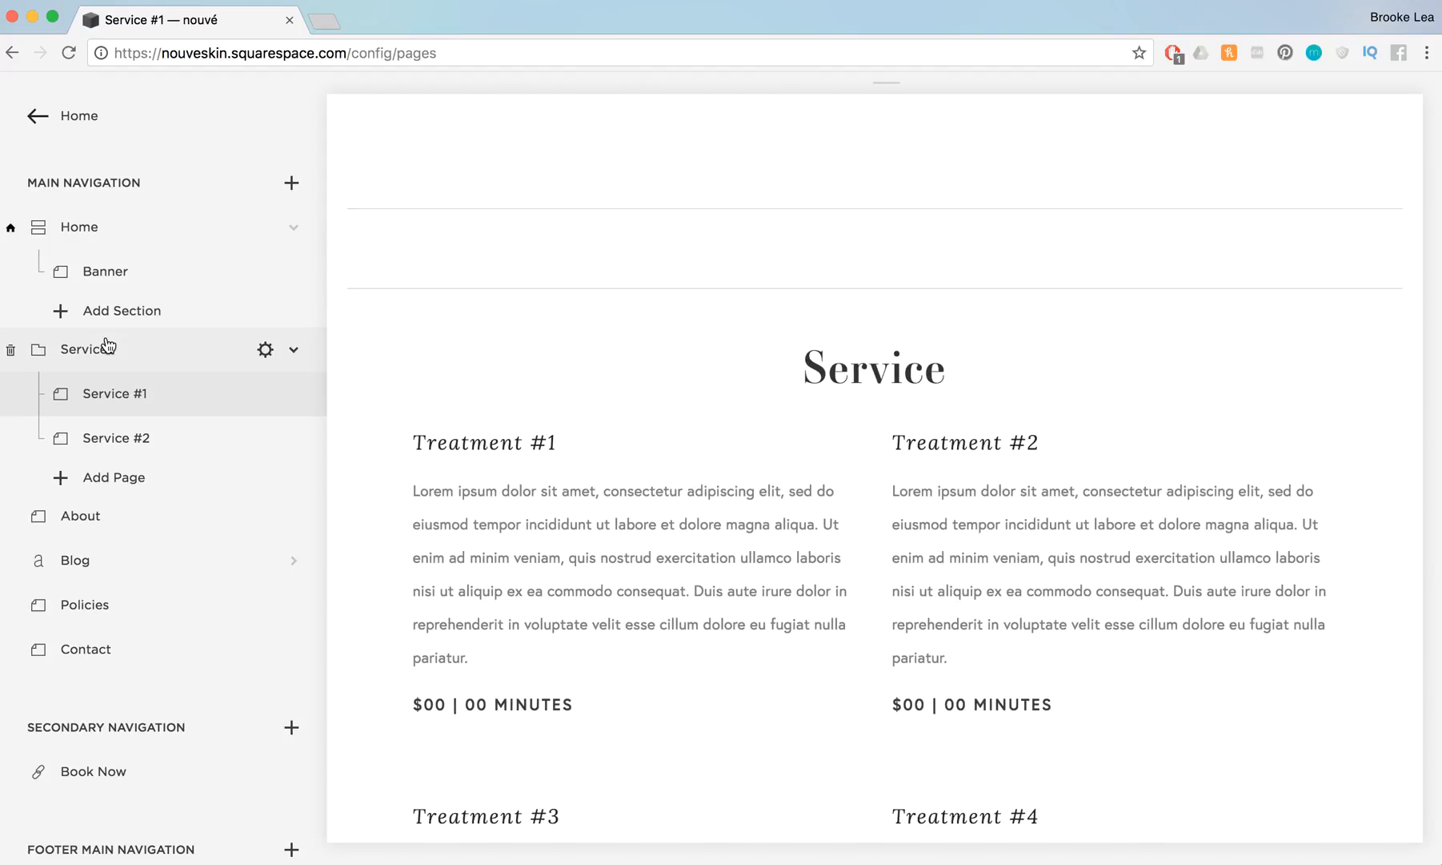
left_click_drag(108, 344, 87, 504)
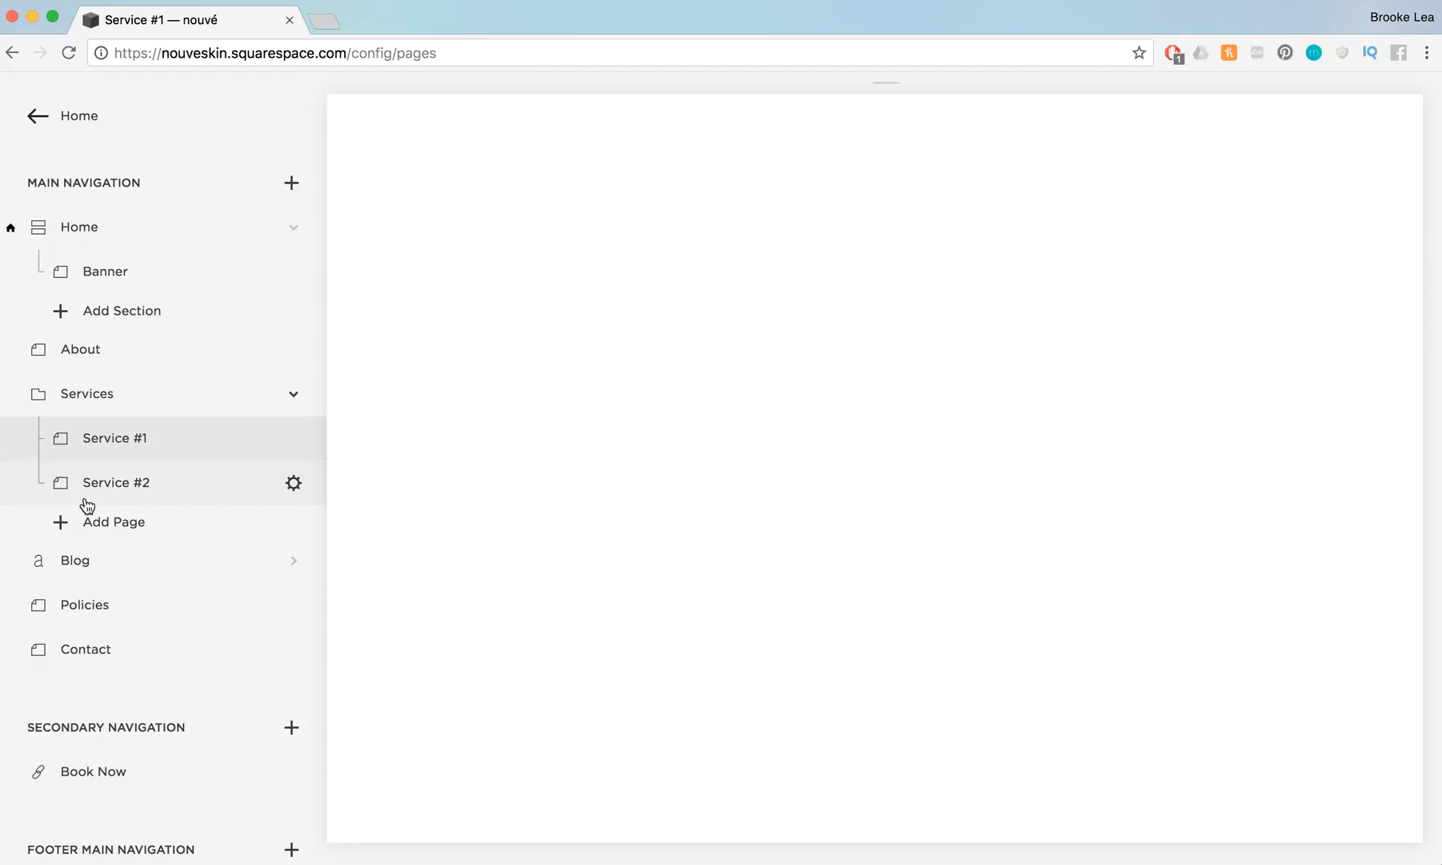
left_click_drag(80, 560, 81, 689)
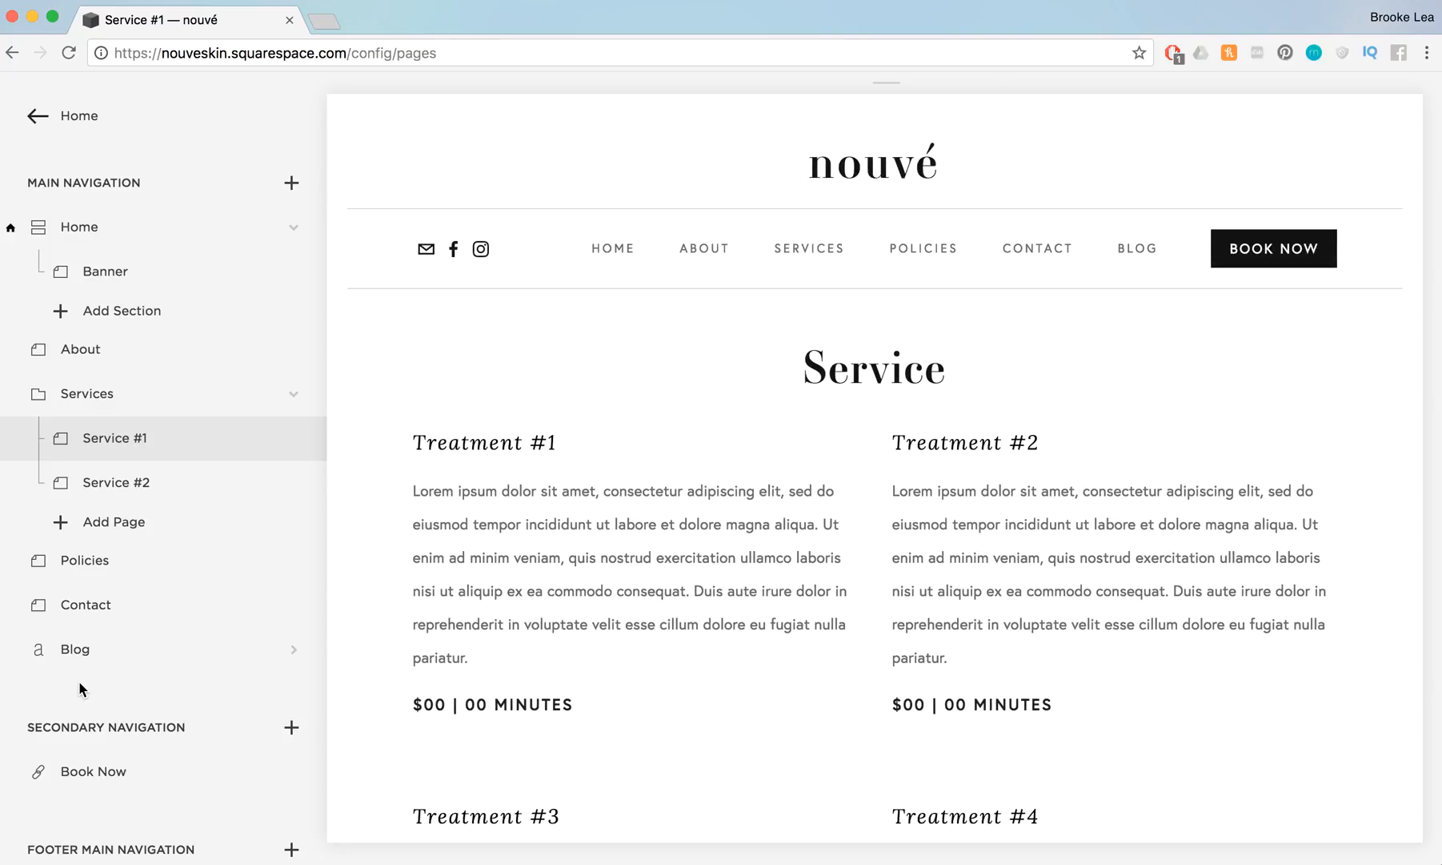
Move the Blog page from the main navigation to the Not Linked section
mouse_move(13, 661)
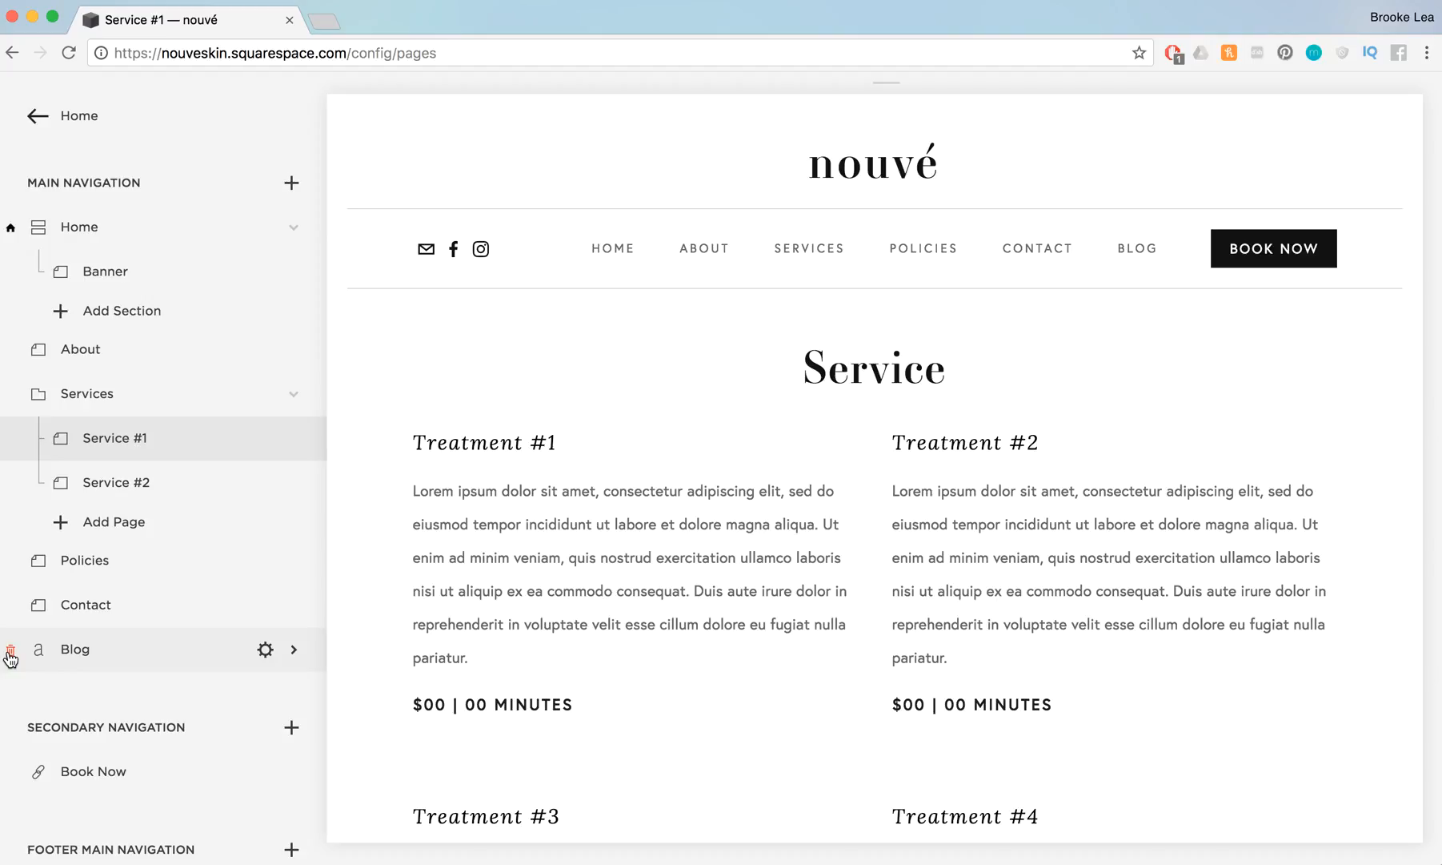
scroll(199, 630, "down", 5)
left_click_drag(114, 424, 118, 686)
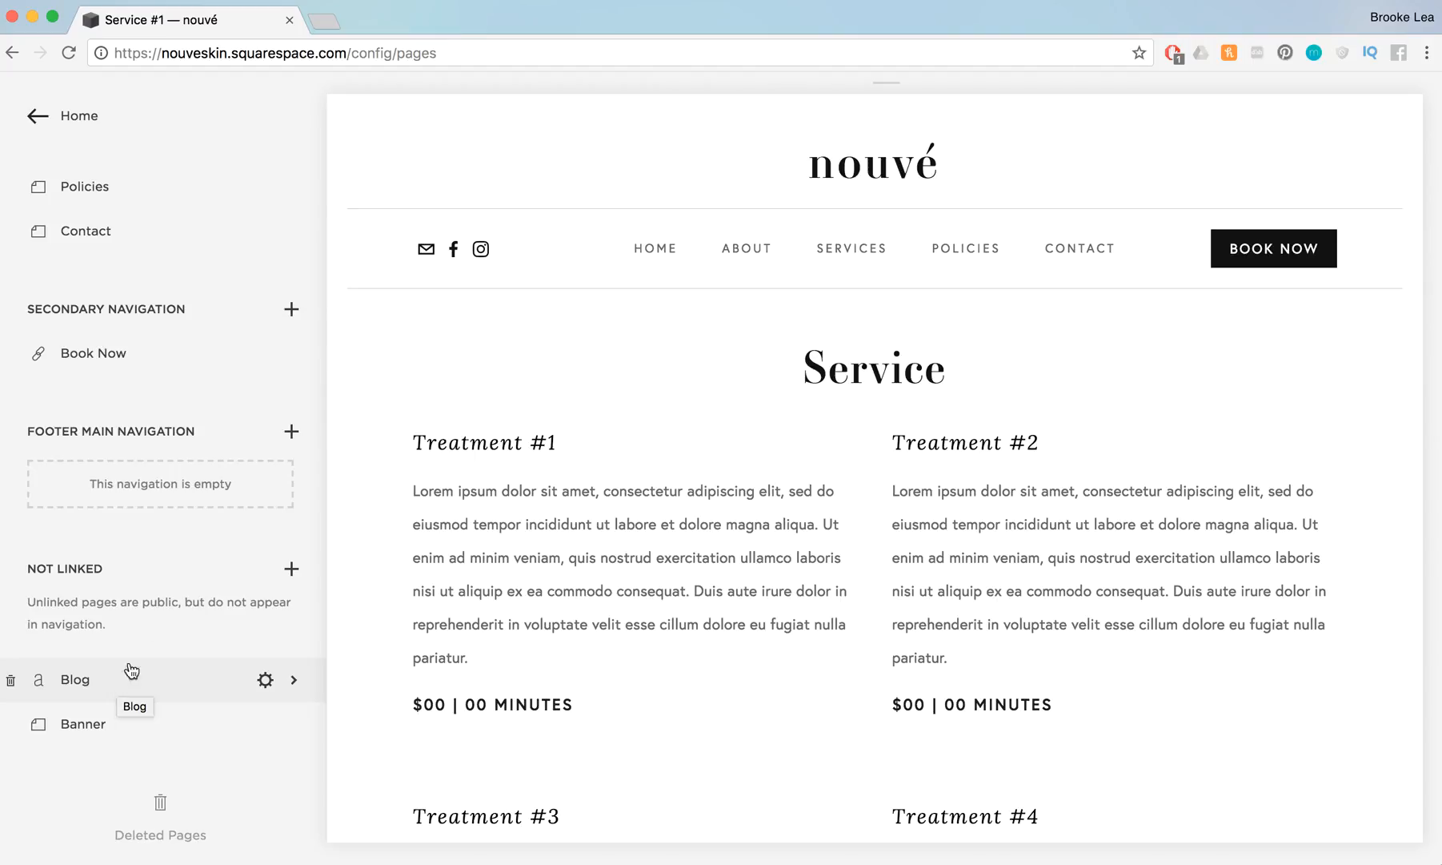
Move the Blog page back into the main navigation, between the Services folder and Policies
scroll(201, 234, "up", 5)
scroll(200, 235, "down", 5)
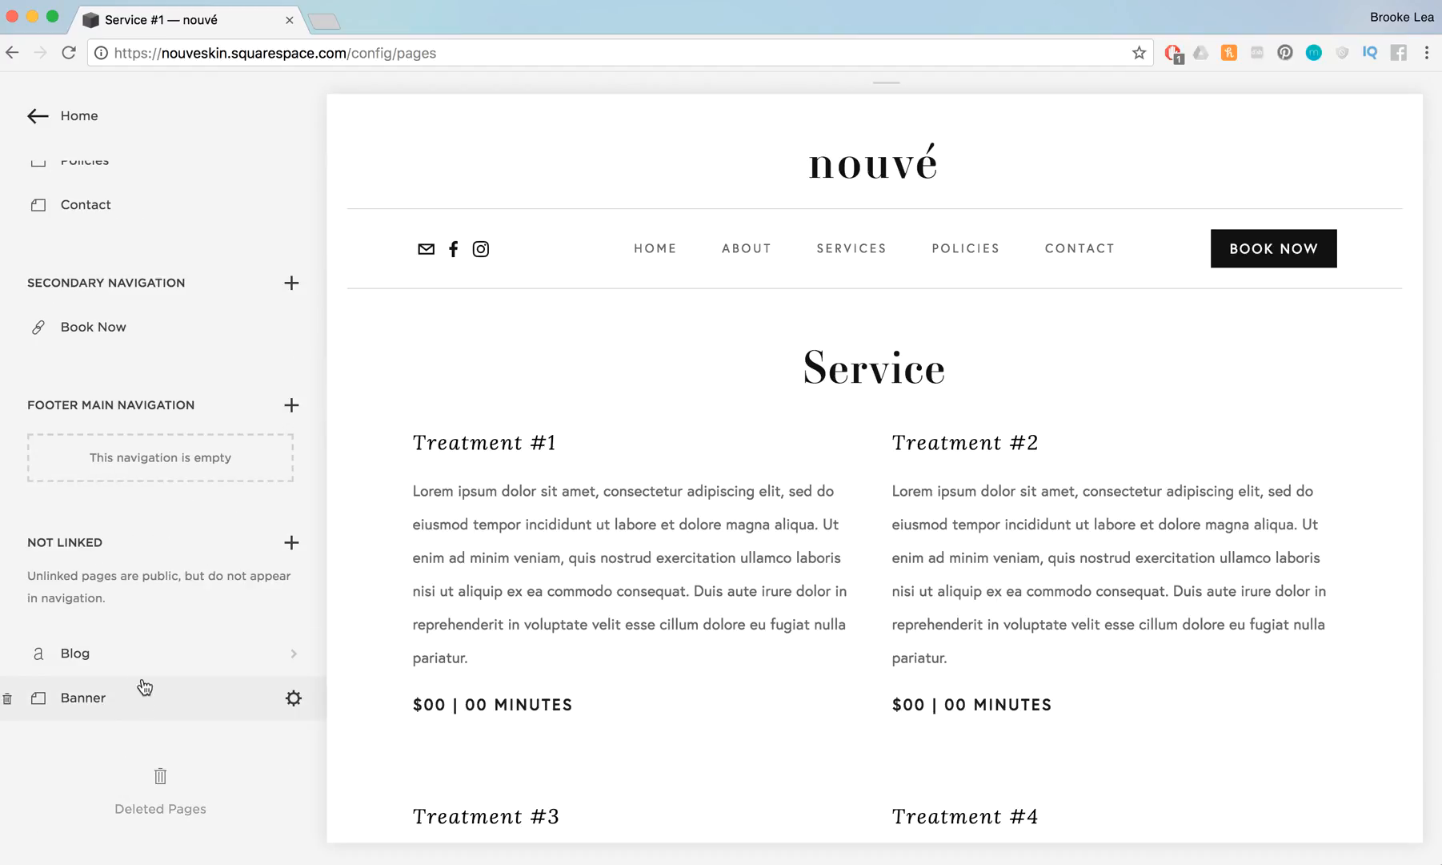
left_click_drag(142, 654, 139, 532)
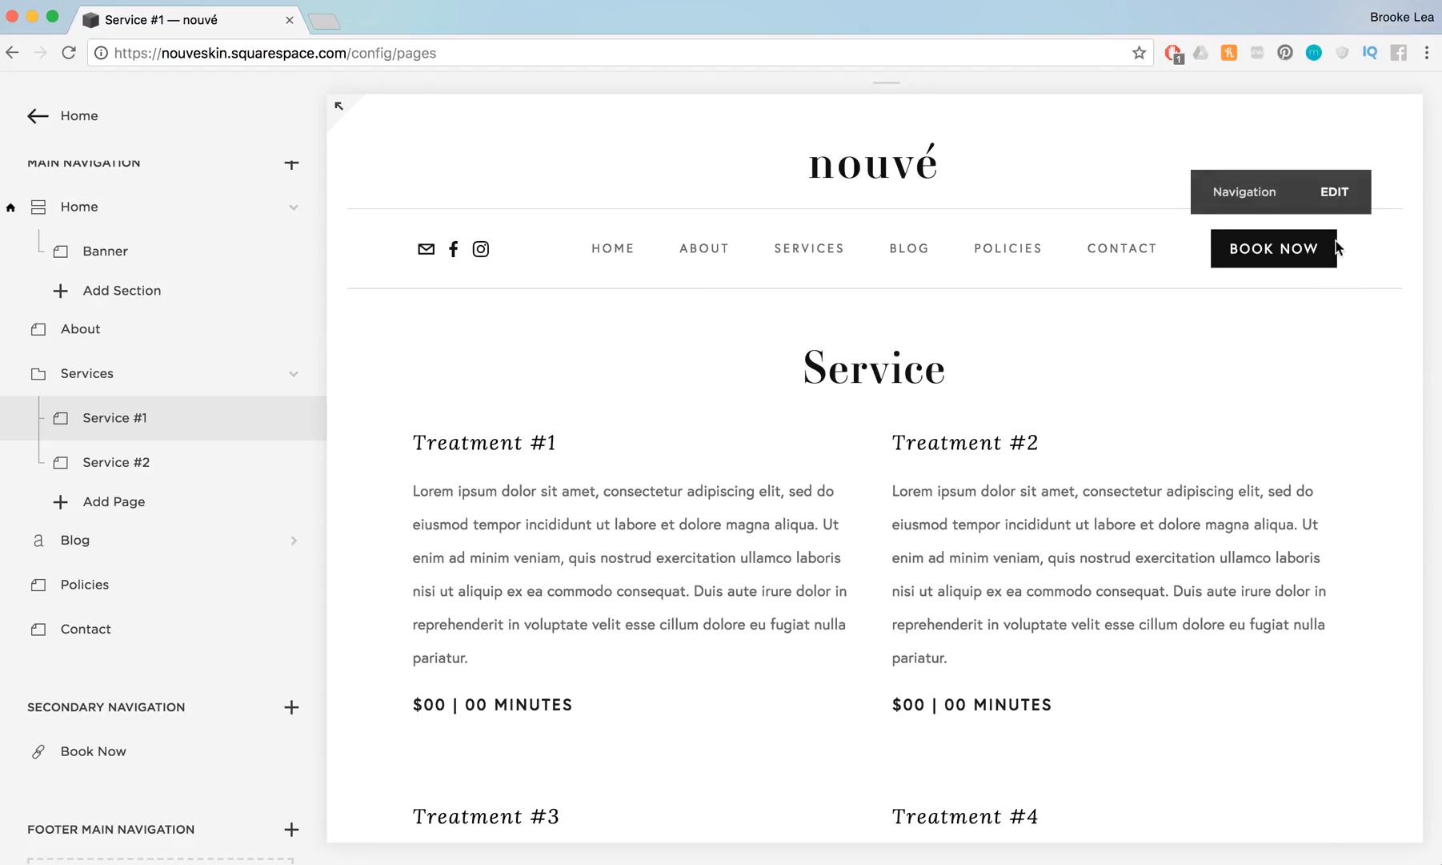
Open the configuration of the Book Now link in the secondary navigation and show its link destination options
scroll(224, 688, "down", 3)
mouse_move(215, 645)
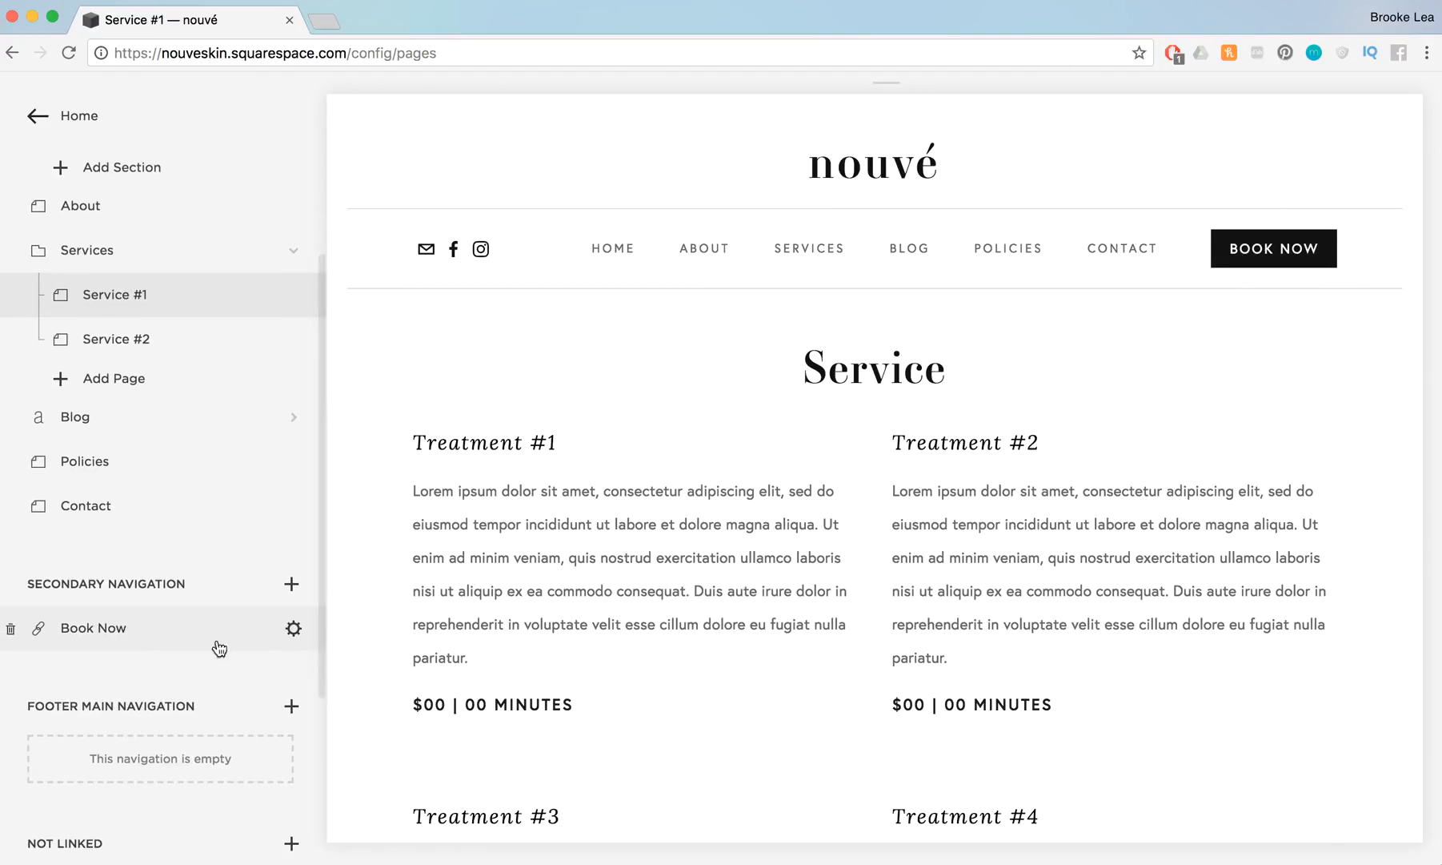
left_click(293, 631)
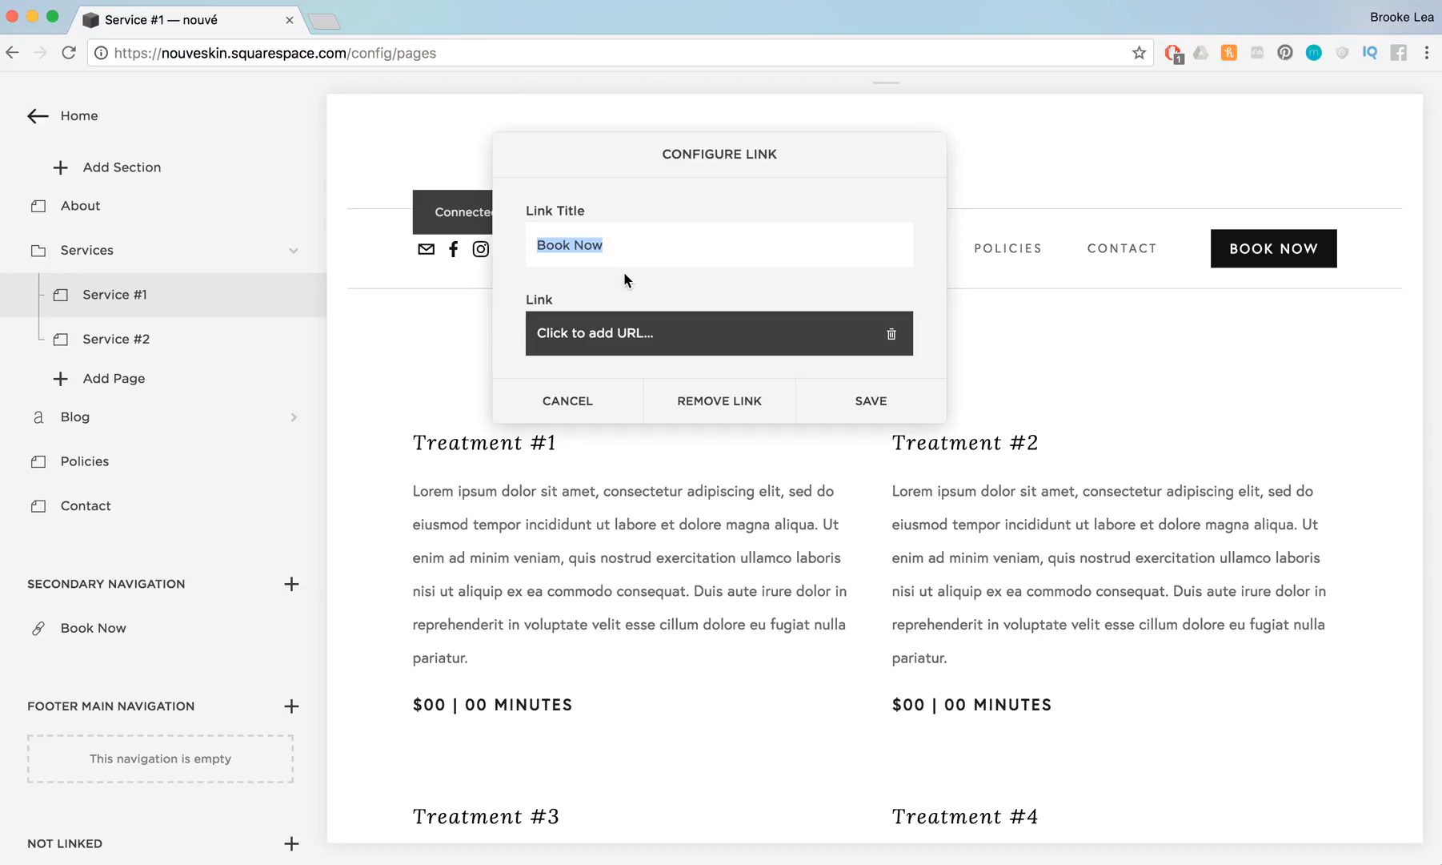
double_click(593, 243)
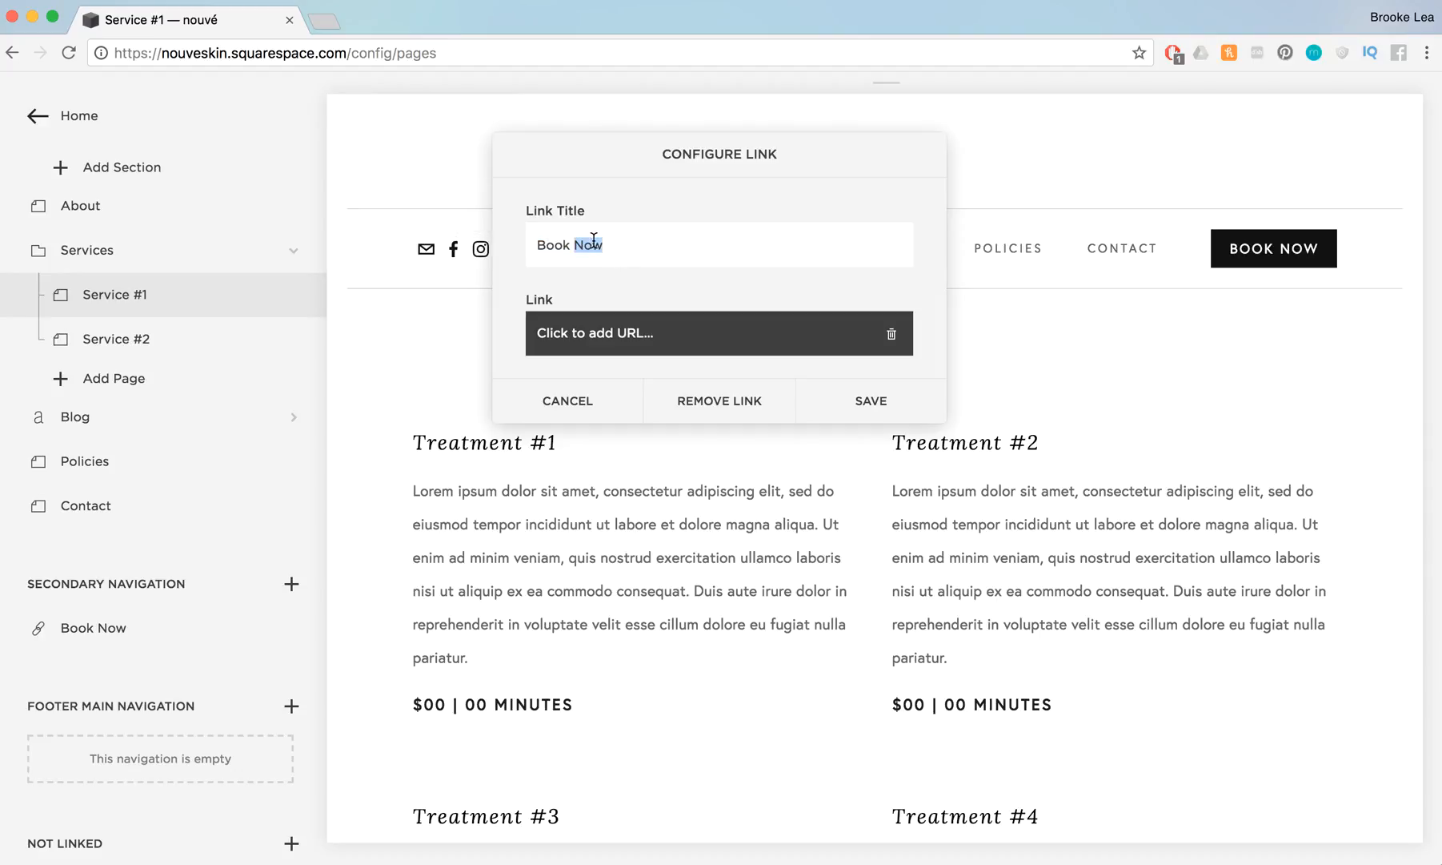
left_click(600, 342)
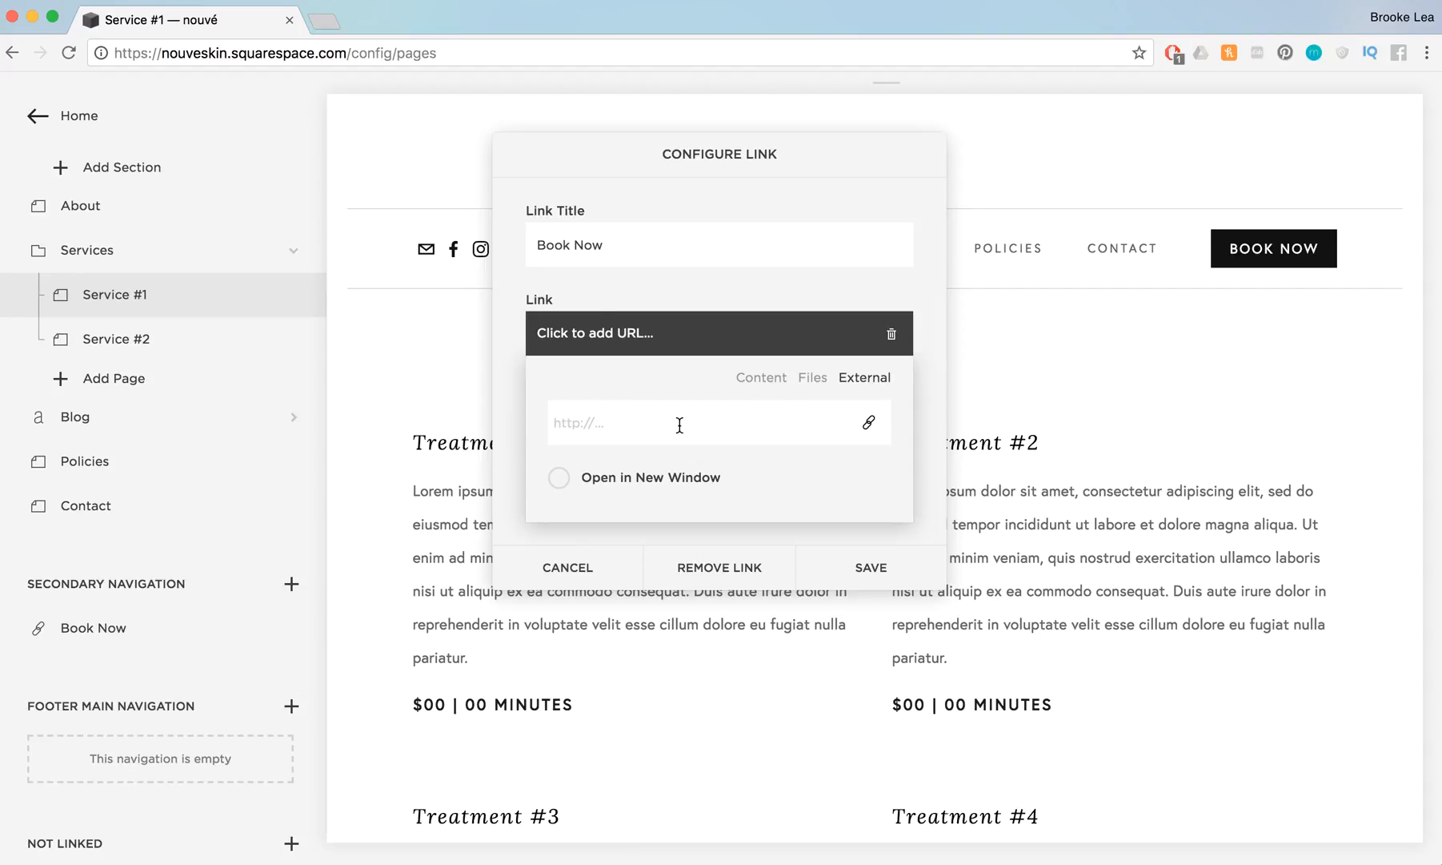
Change the link title from Book Now to Call Now
triple_click(630, 240)
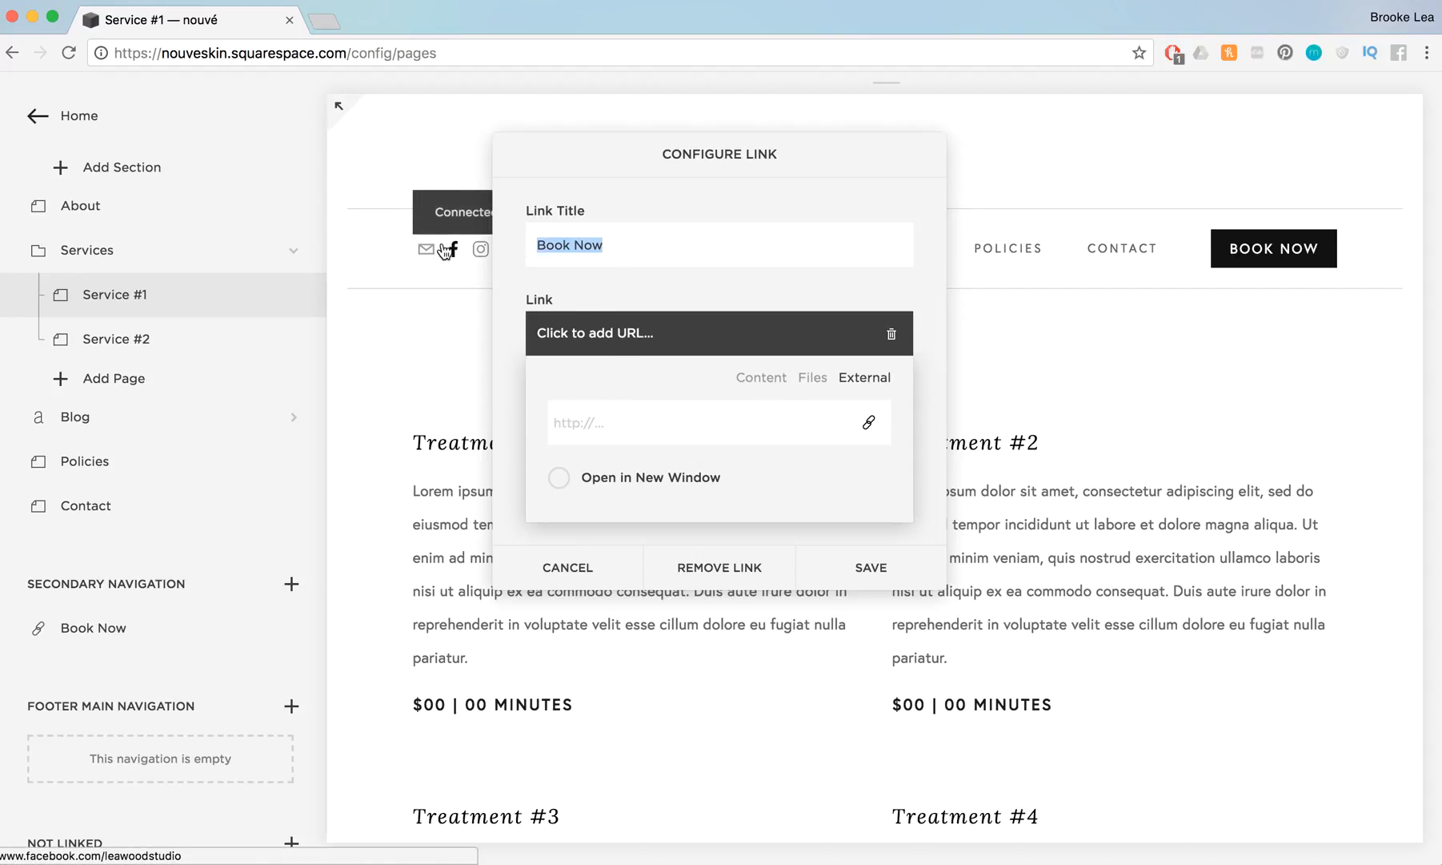
type("Caa")
key("BackSpace")
type("ll")
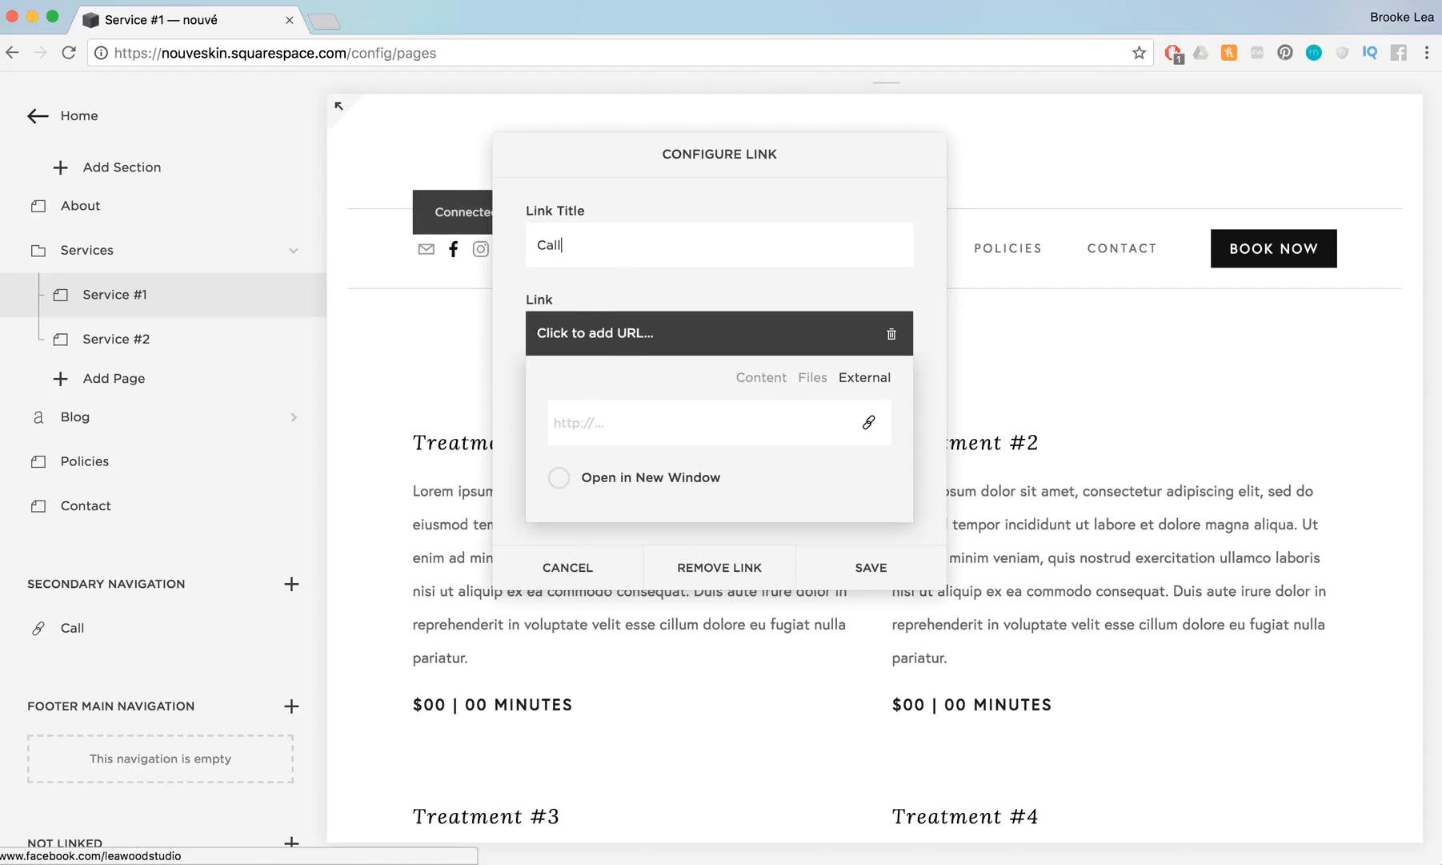
type(" Now")
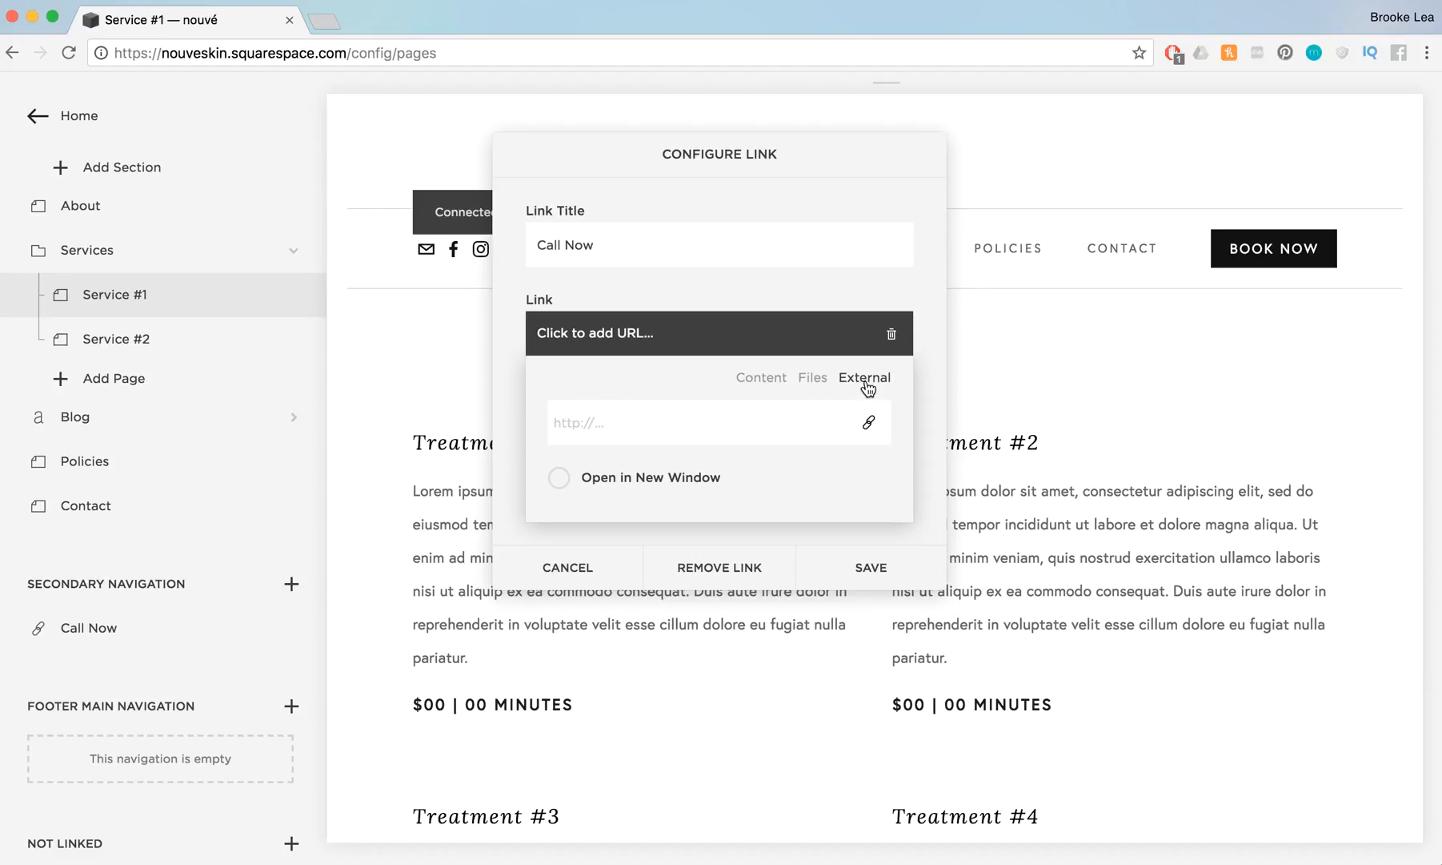
Enter an external link made of the tel: prefix and the phone number
left_click(646, 412)
type("t")
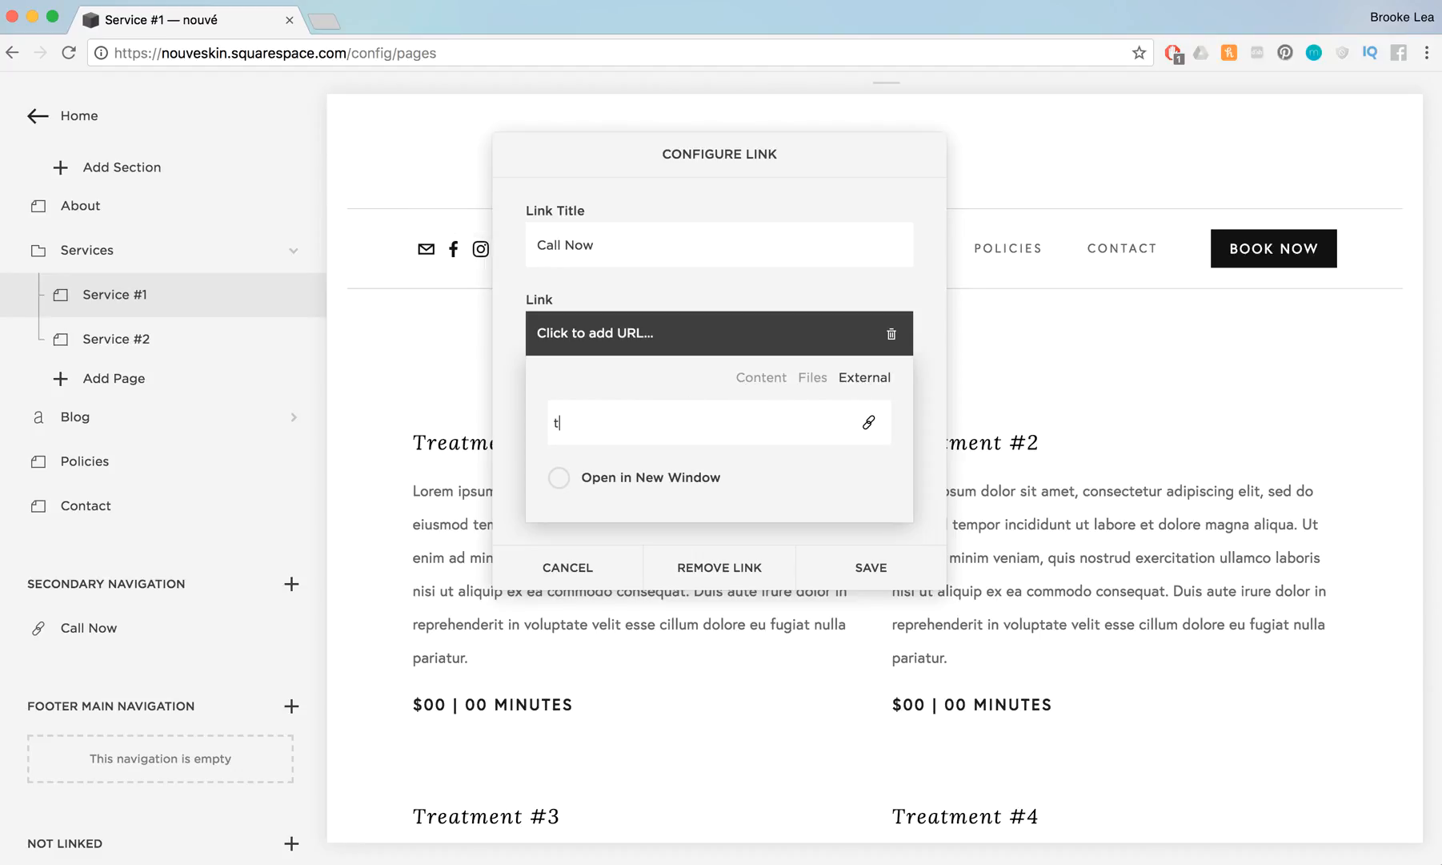
type("el:123")
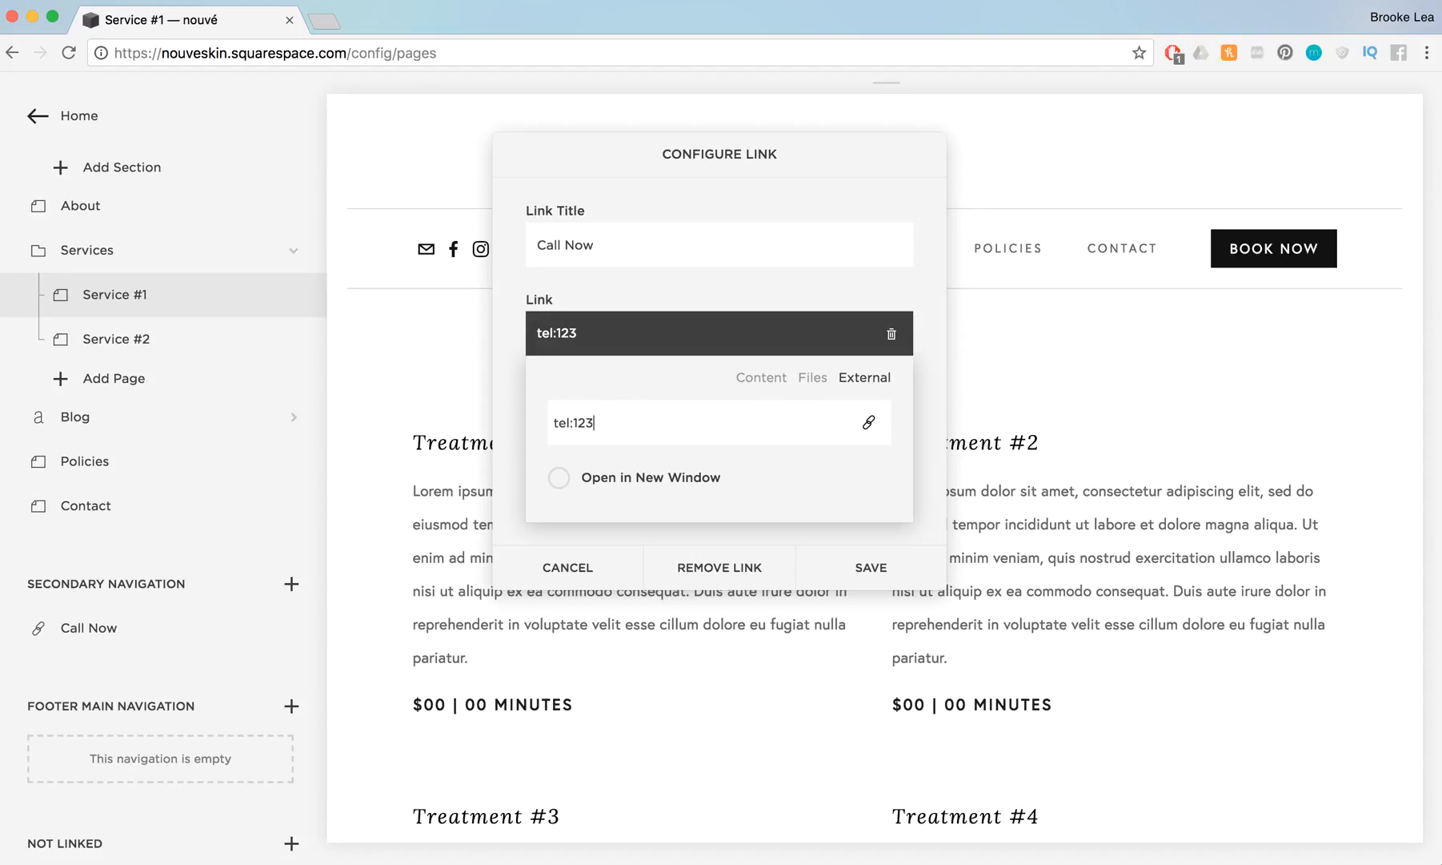
type("456790")
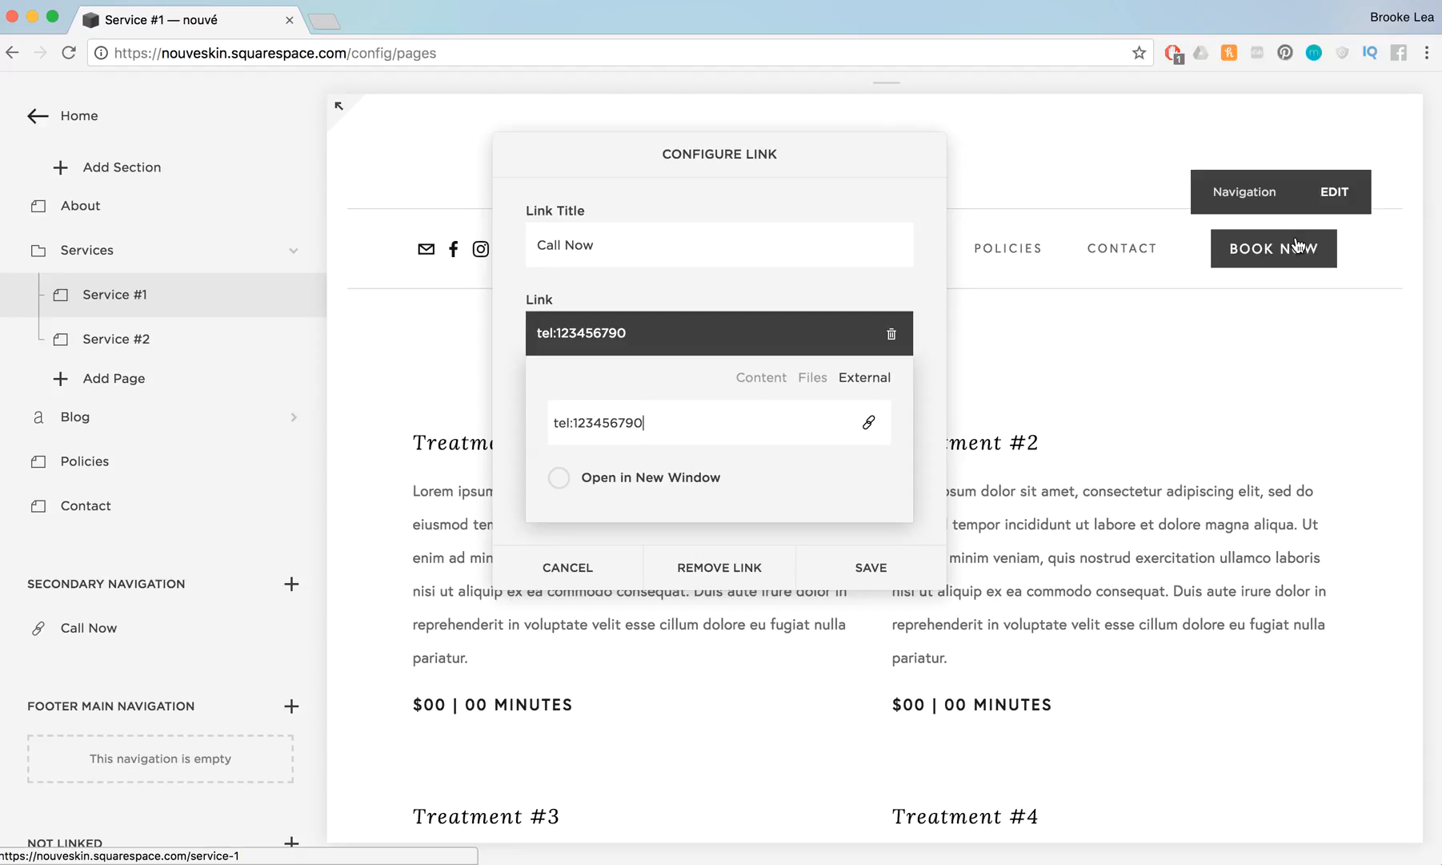
Set the link title back to Book Now and remove the phone link
left_click_drag(631, 245, 531, 245)
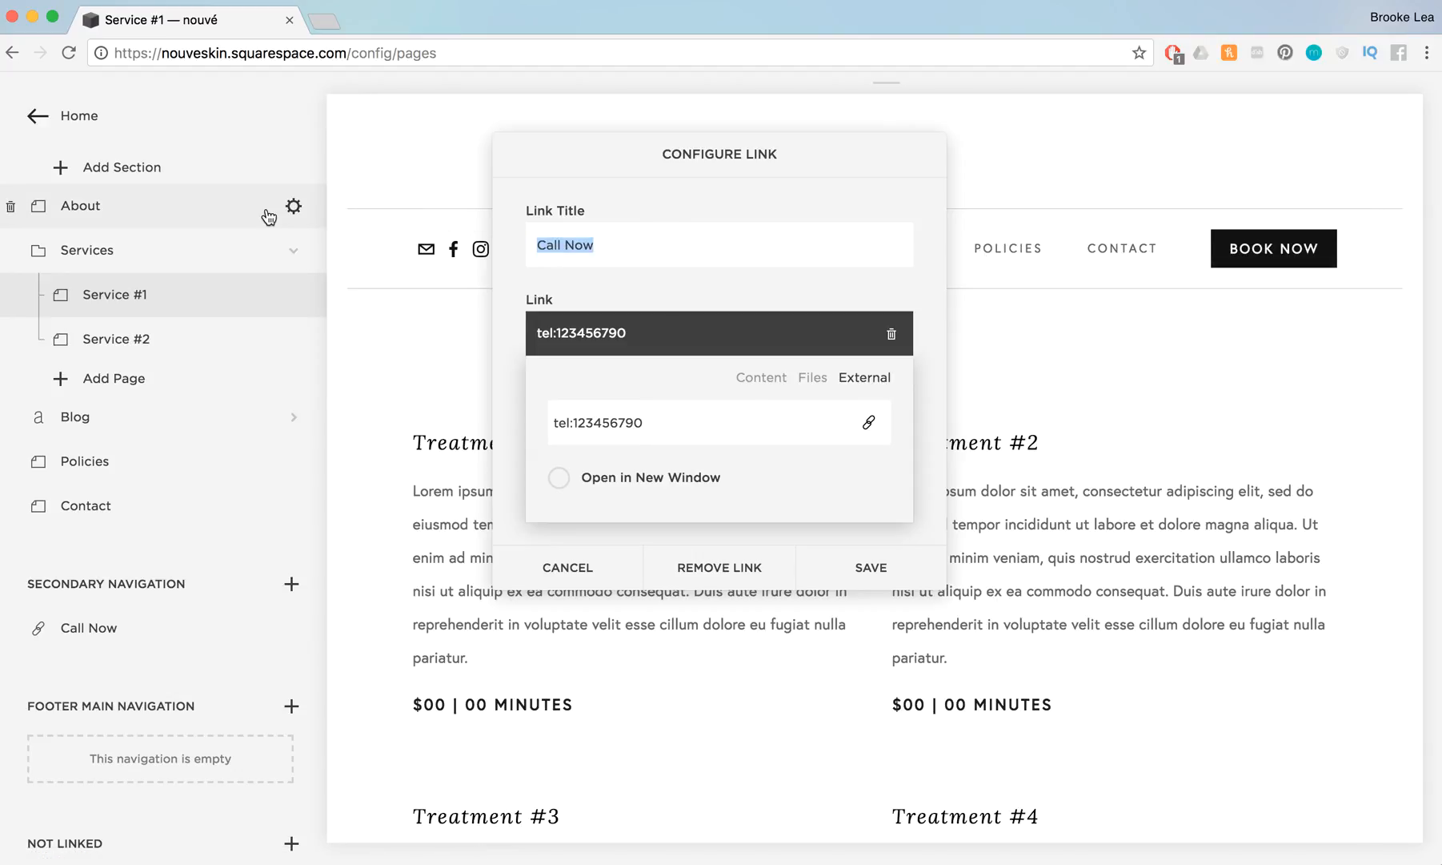
type("Book ")
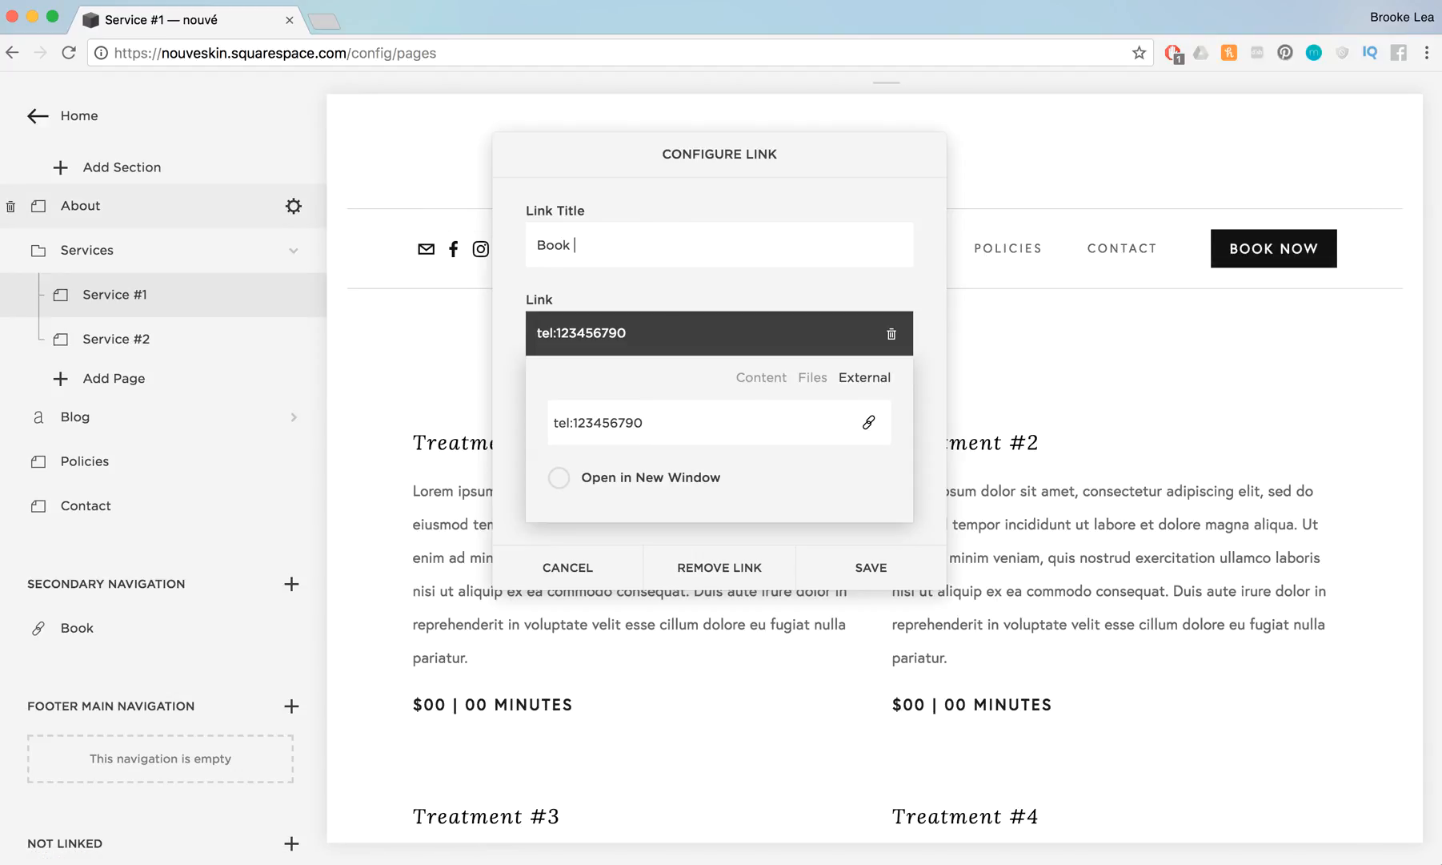
type("Now")
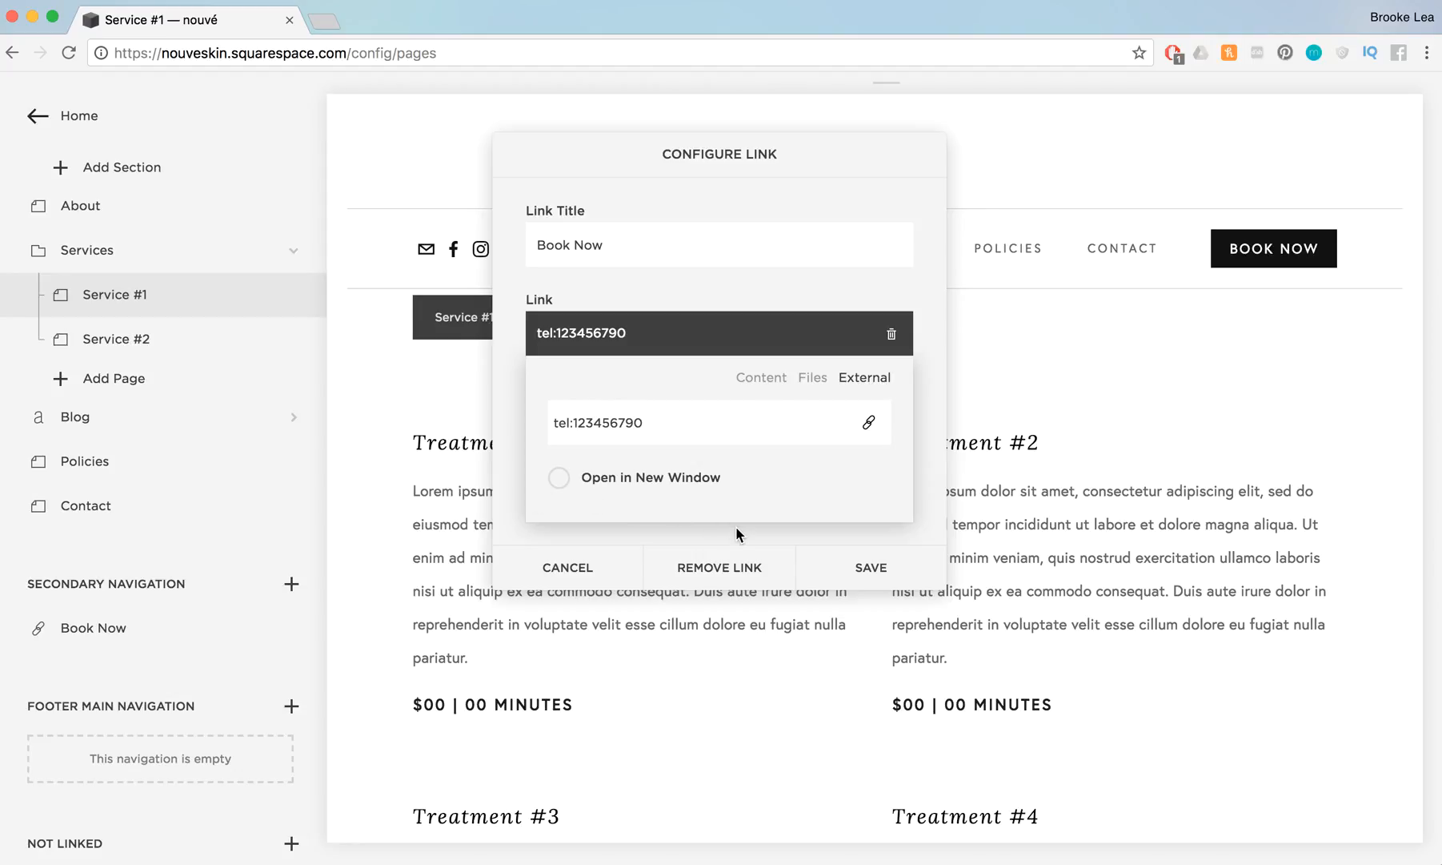
left_click(895, 335)
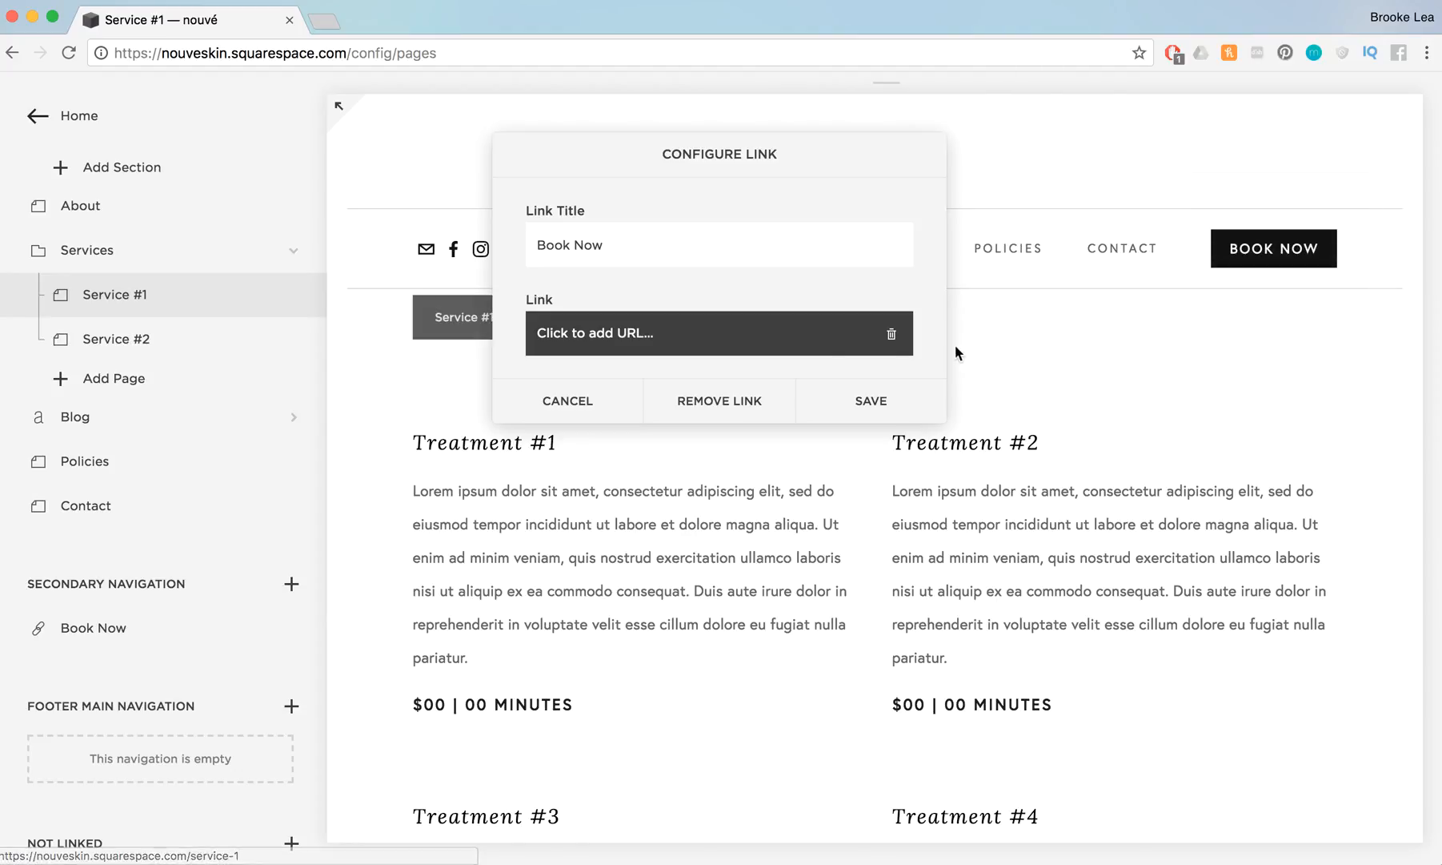
Point the Book Now link to the site's Contact page and save the link
left_click(742, 340)
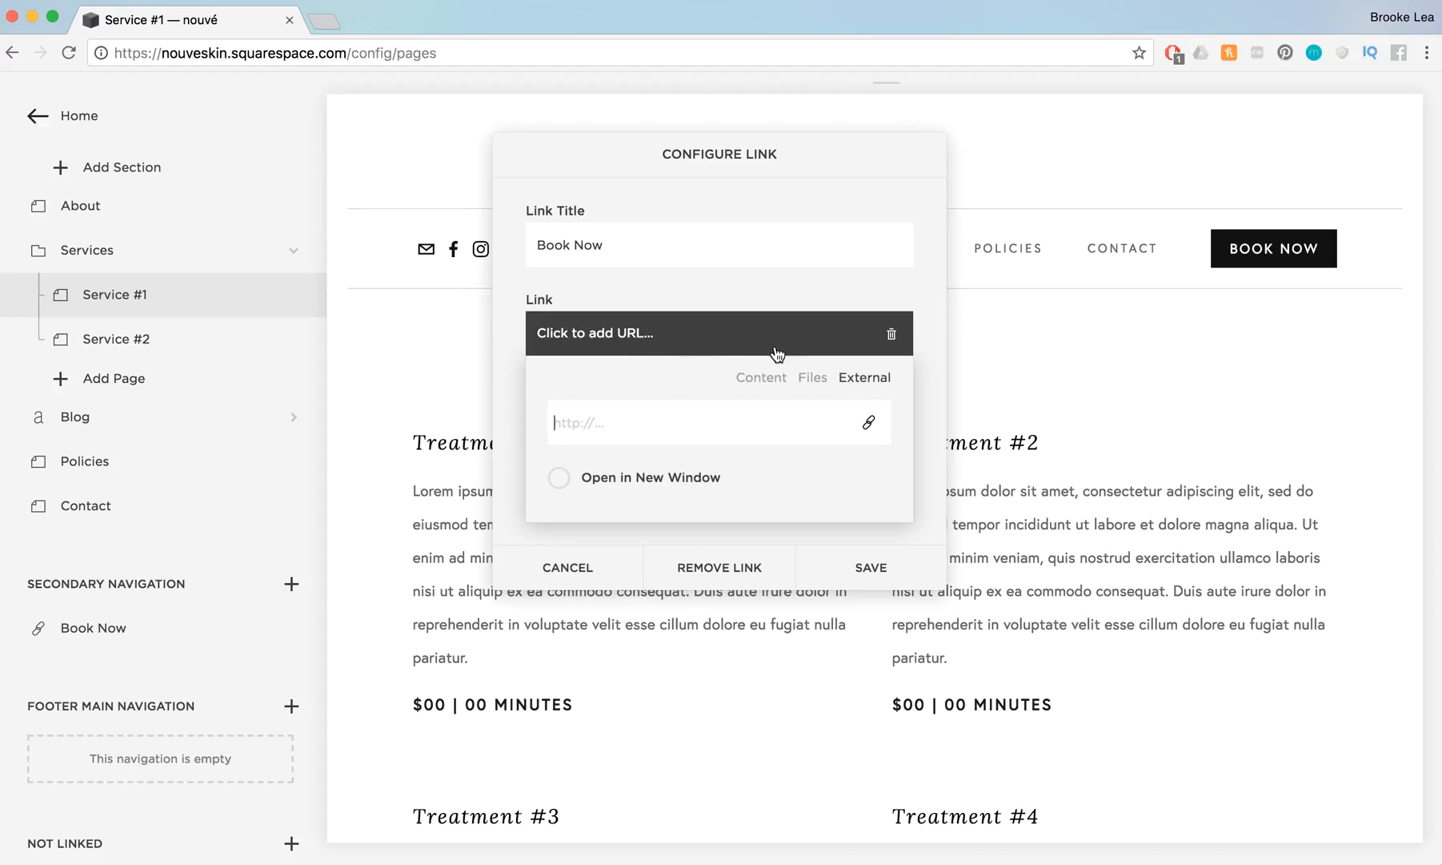
left_click(766, 385)
scroll(723, 523, "down", 5)
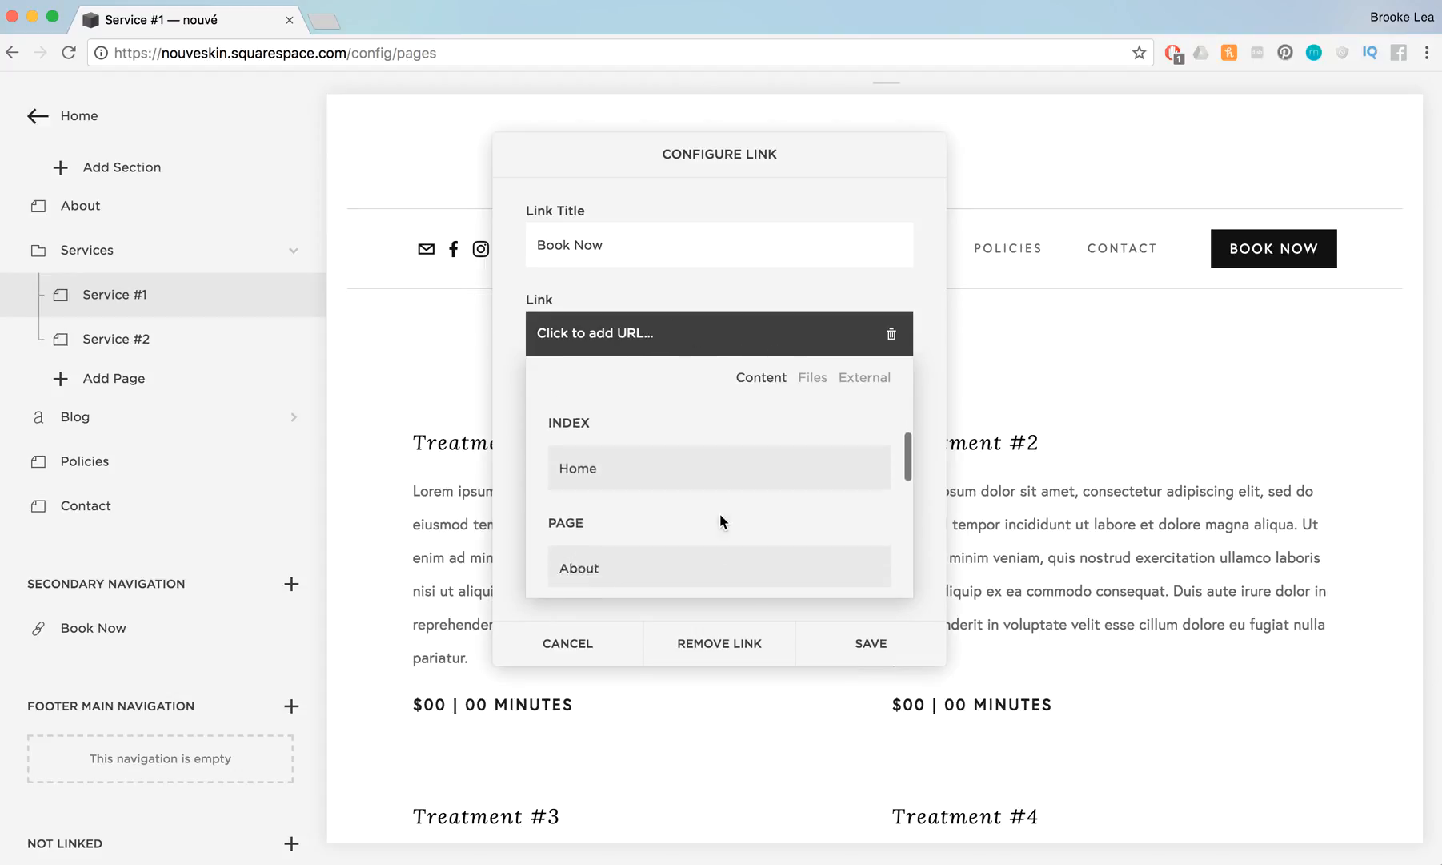
left_click(612, 515)
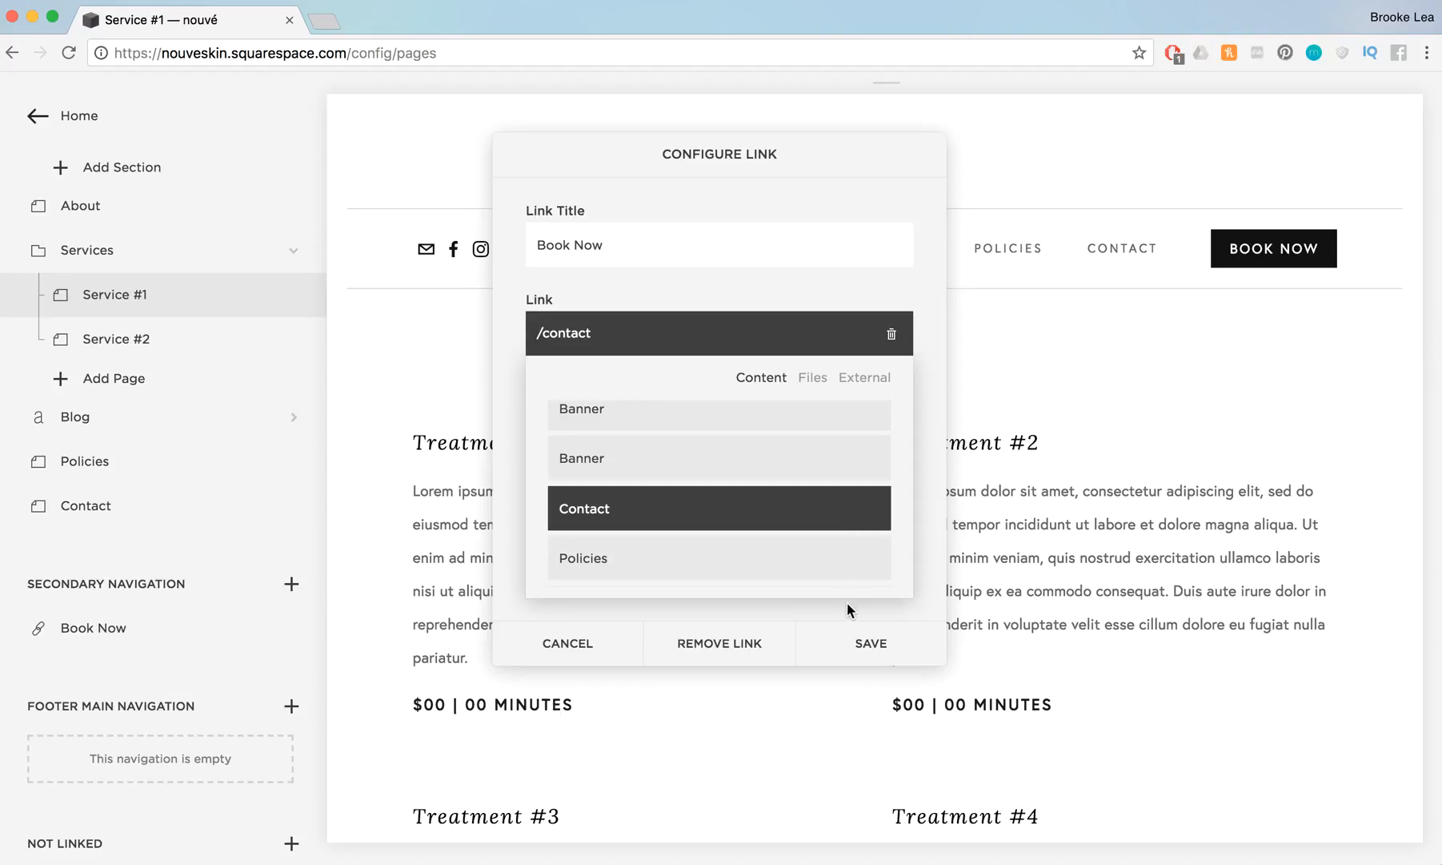
left_click(865, 640)
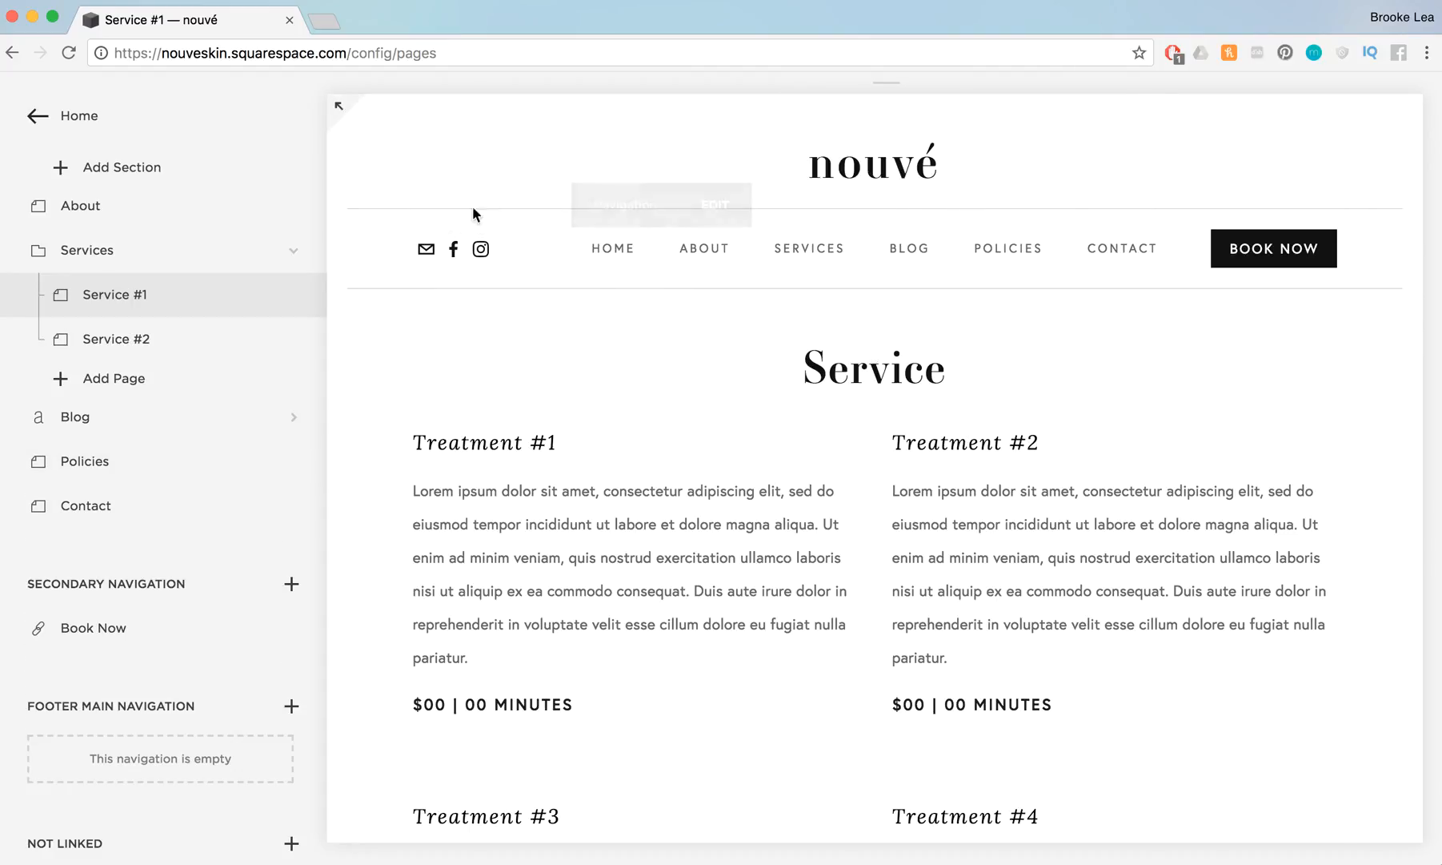
Leave the page list and open the site's Style Editor in the design settings
left_click(48, 107)
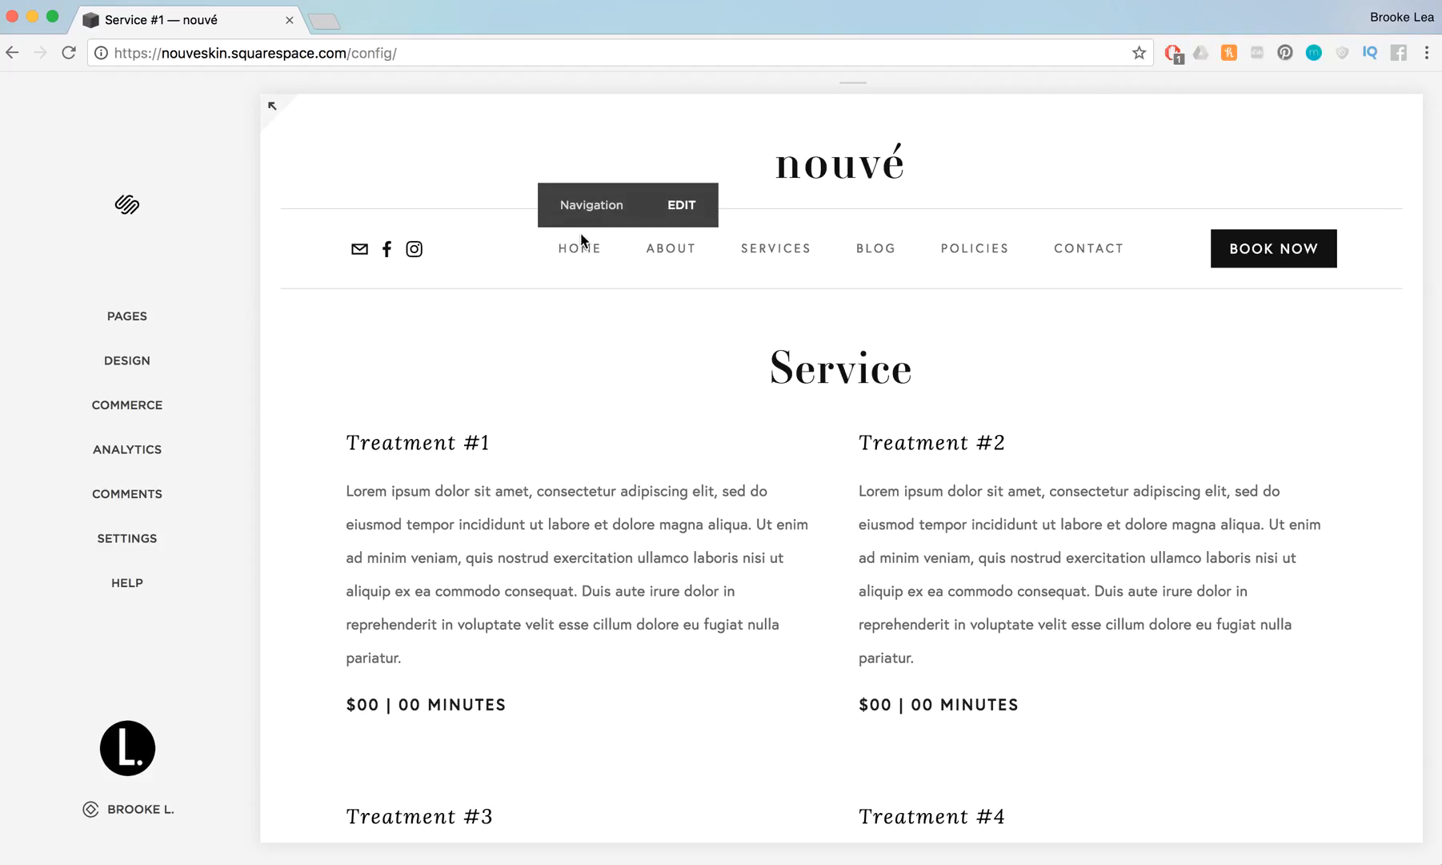
left_click(158, 356)
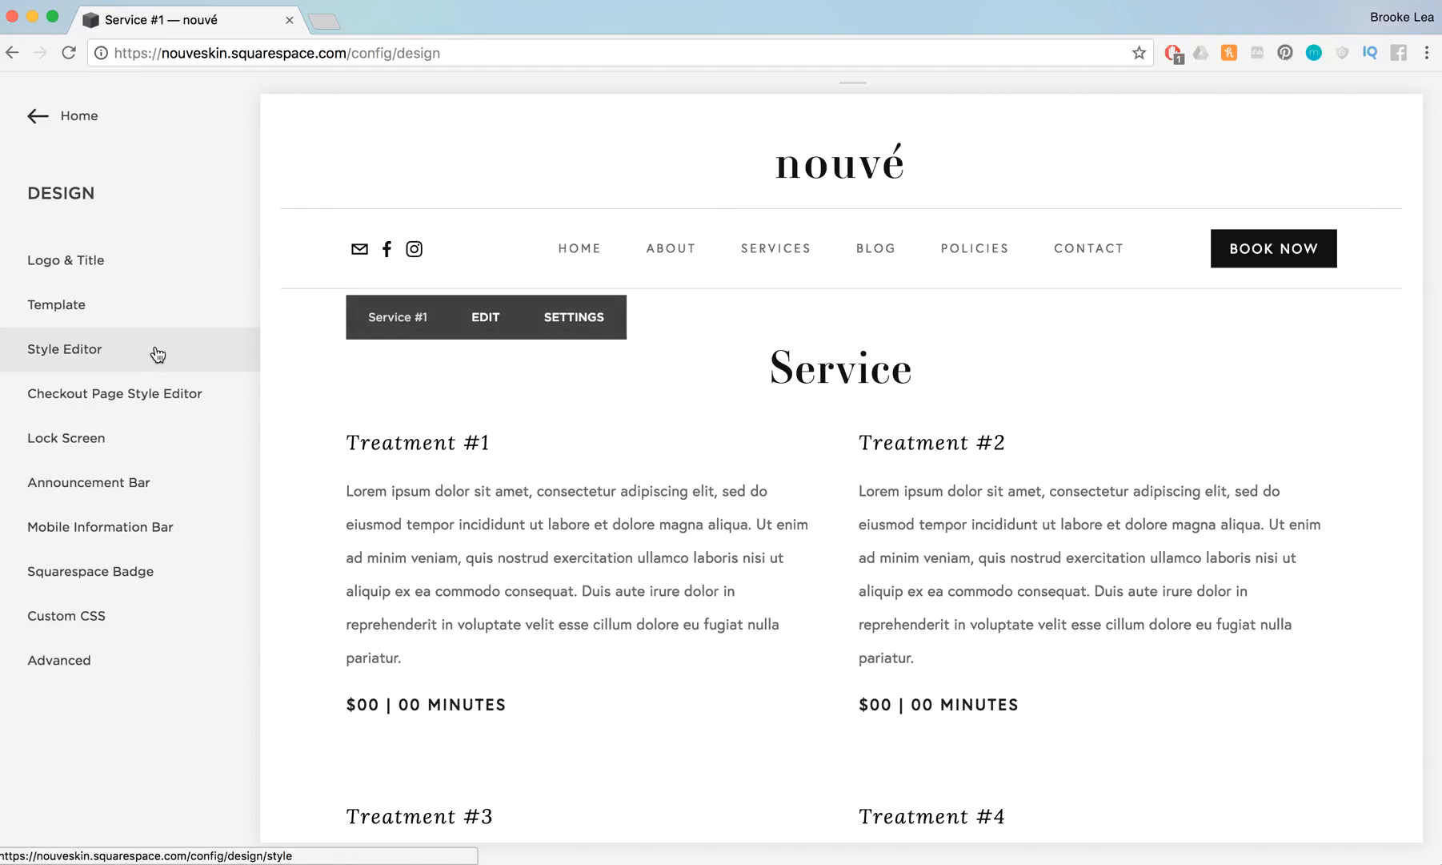
left_click(157, 355)
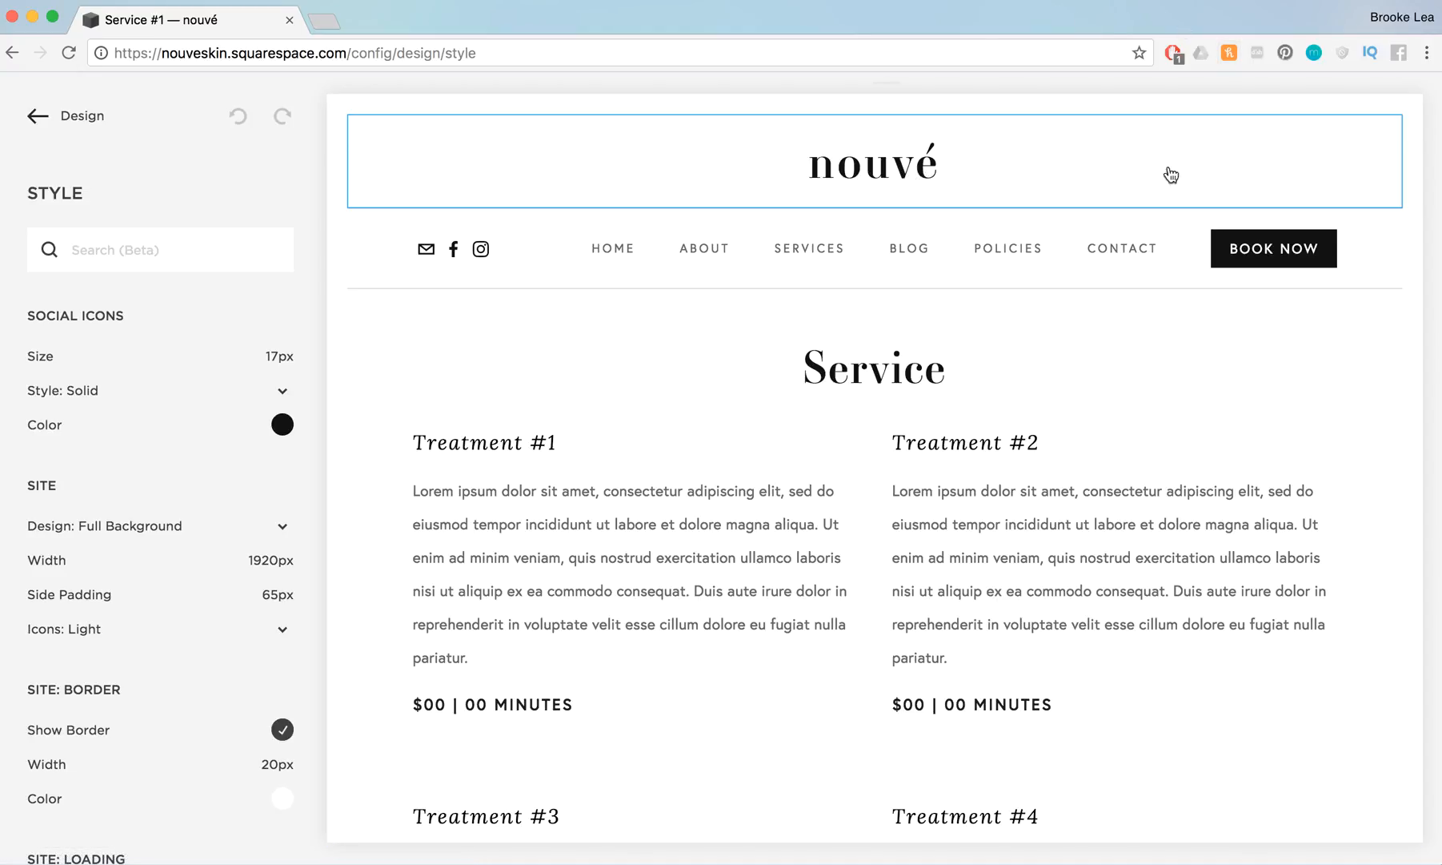
Examine the header branding styles and font options of the nouvé site title
left_click(943, 146)
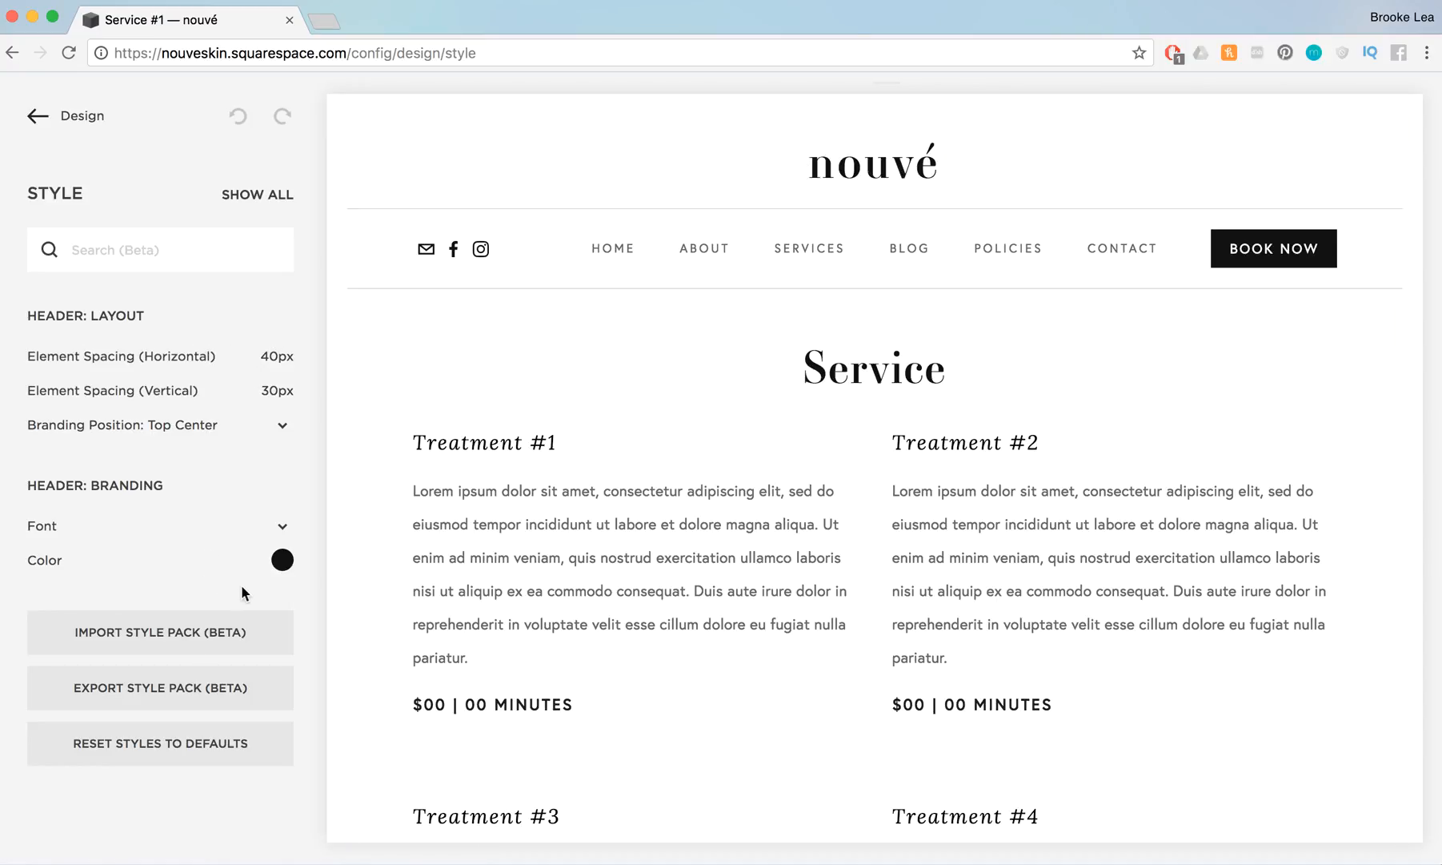
left_click(283, 526)
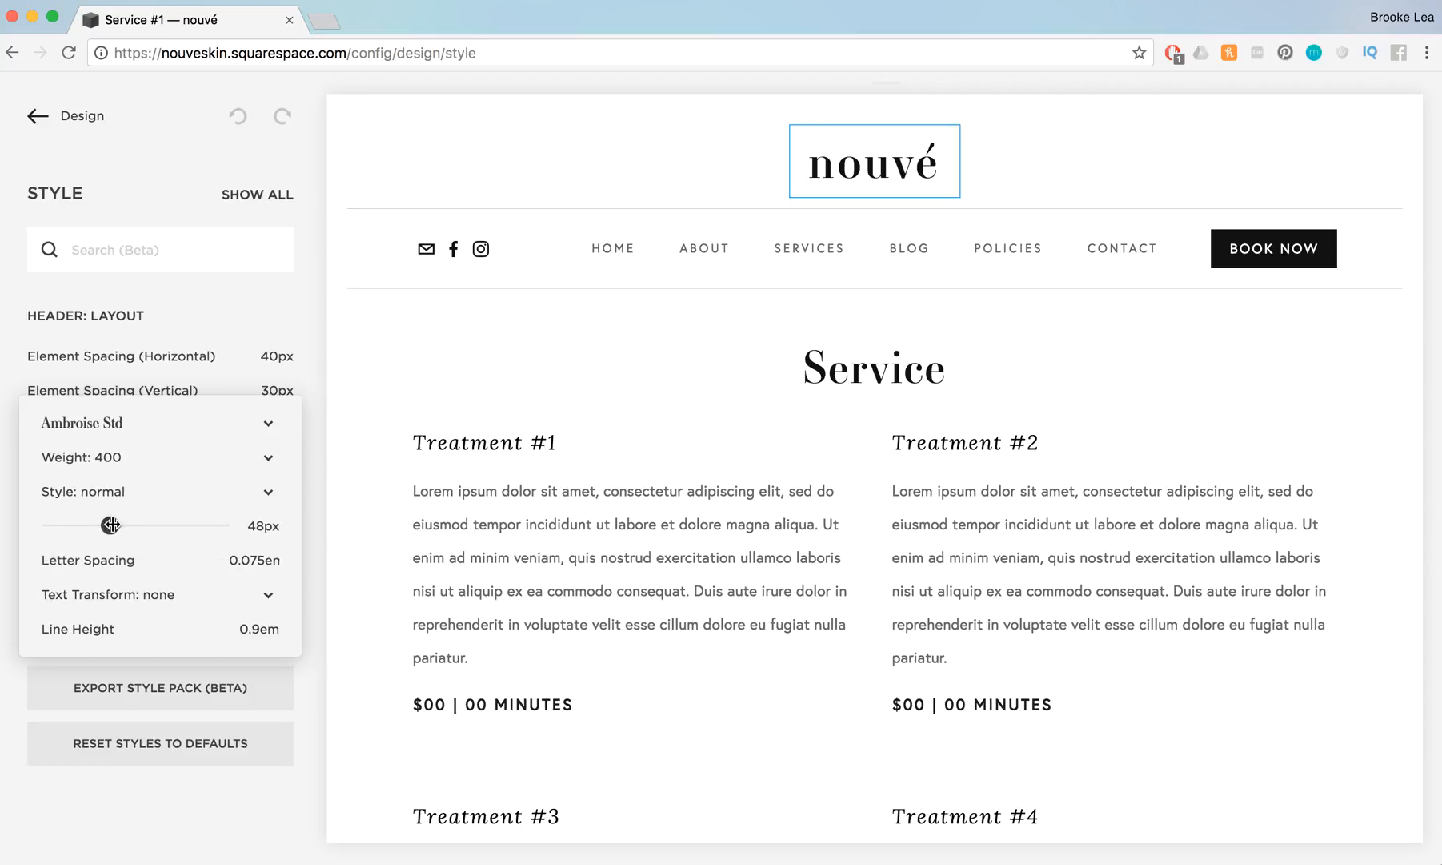
mouse_move(110, 524)
left_mouse_down()
mouse_move(151, 524)
mouse_move(109, 524)
left_mouse_up()
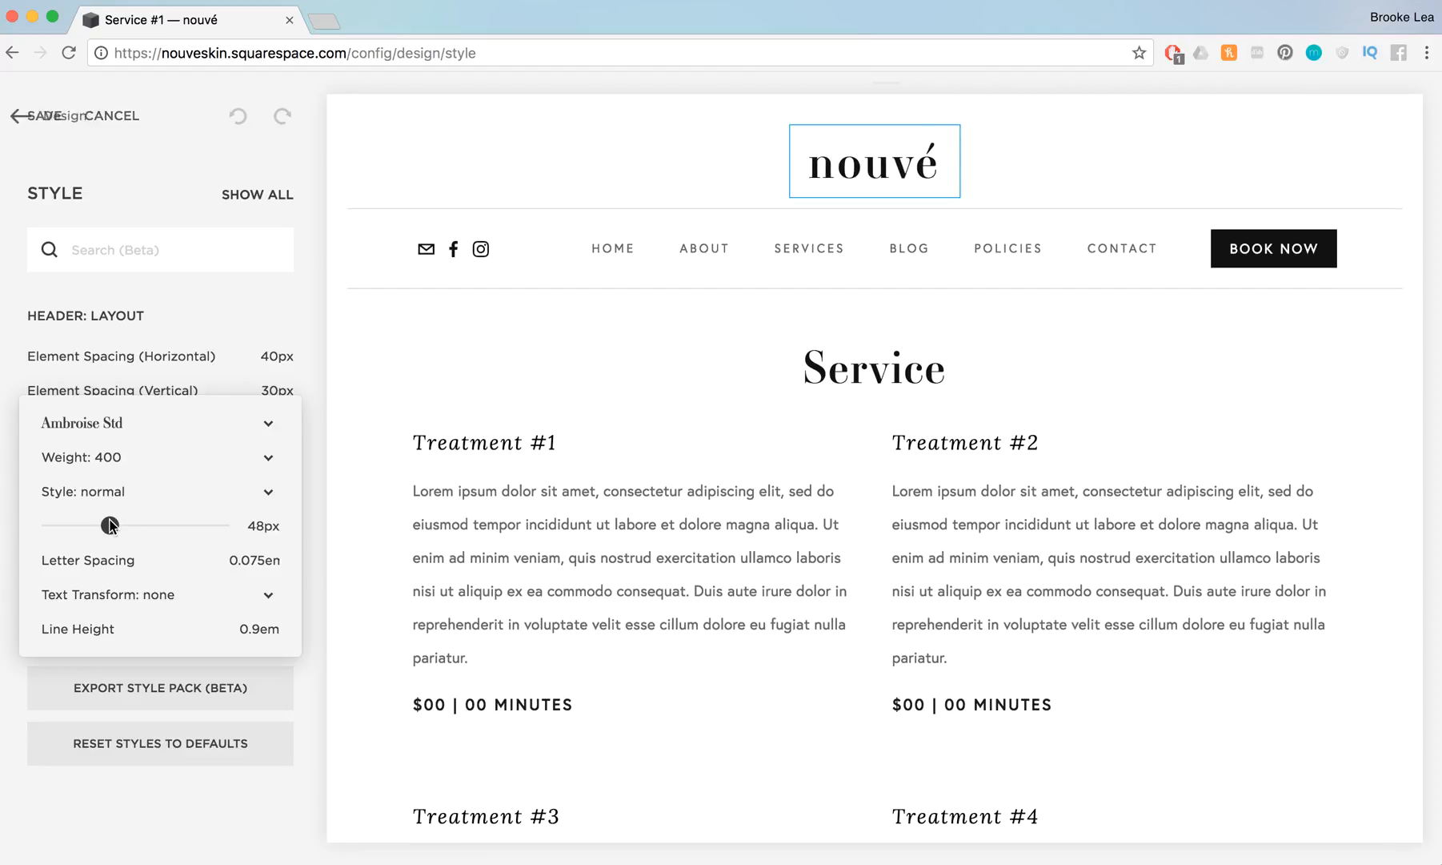
Try a muted red, hsl(0, 43%, 43%), on the Book Now button and set its color to near-black
left_click(1343, 251)
scroll(236, 703, "down", 2)
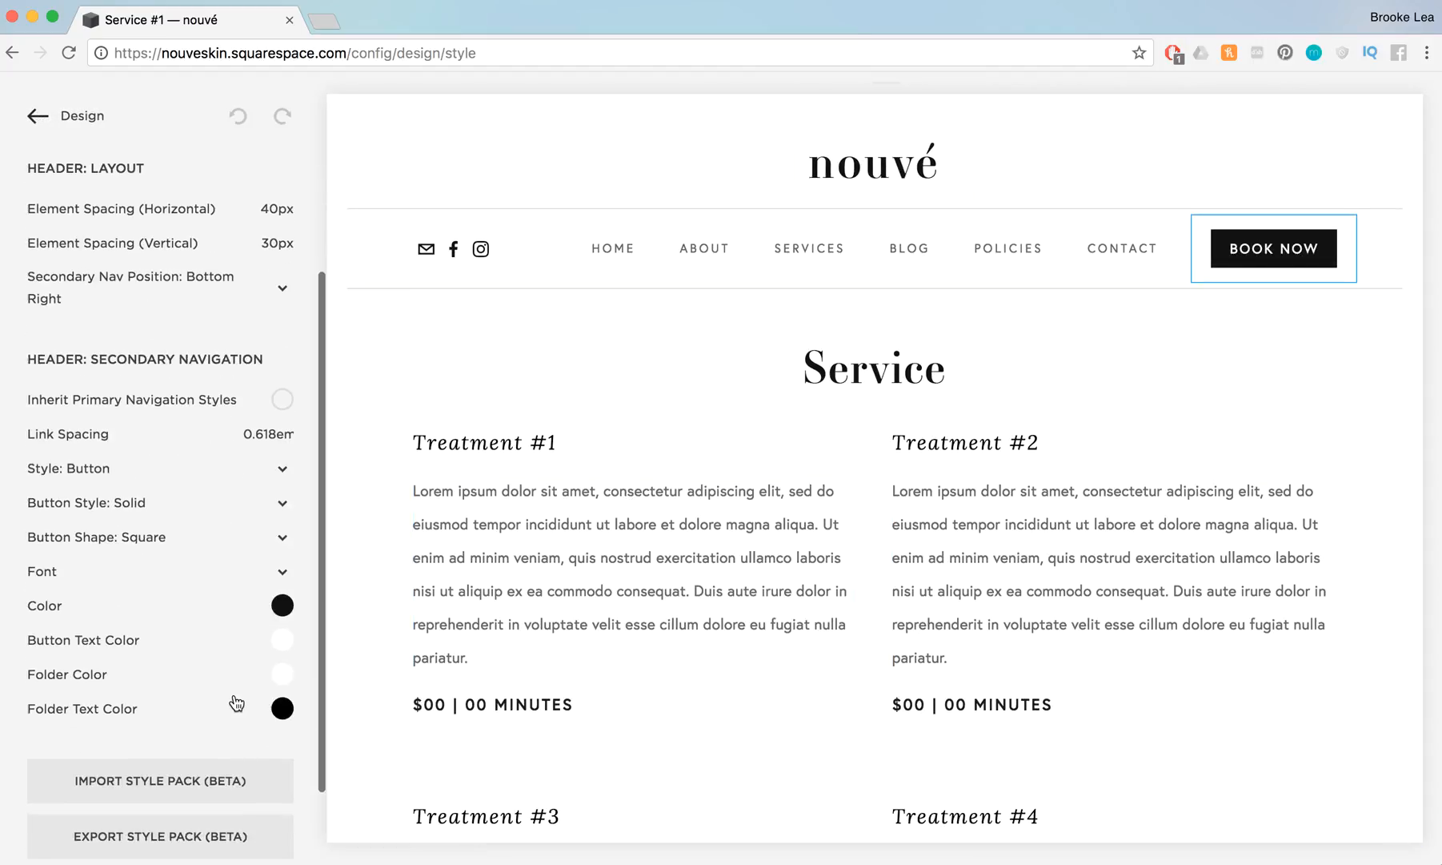
left_click(287, 605)
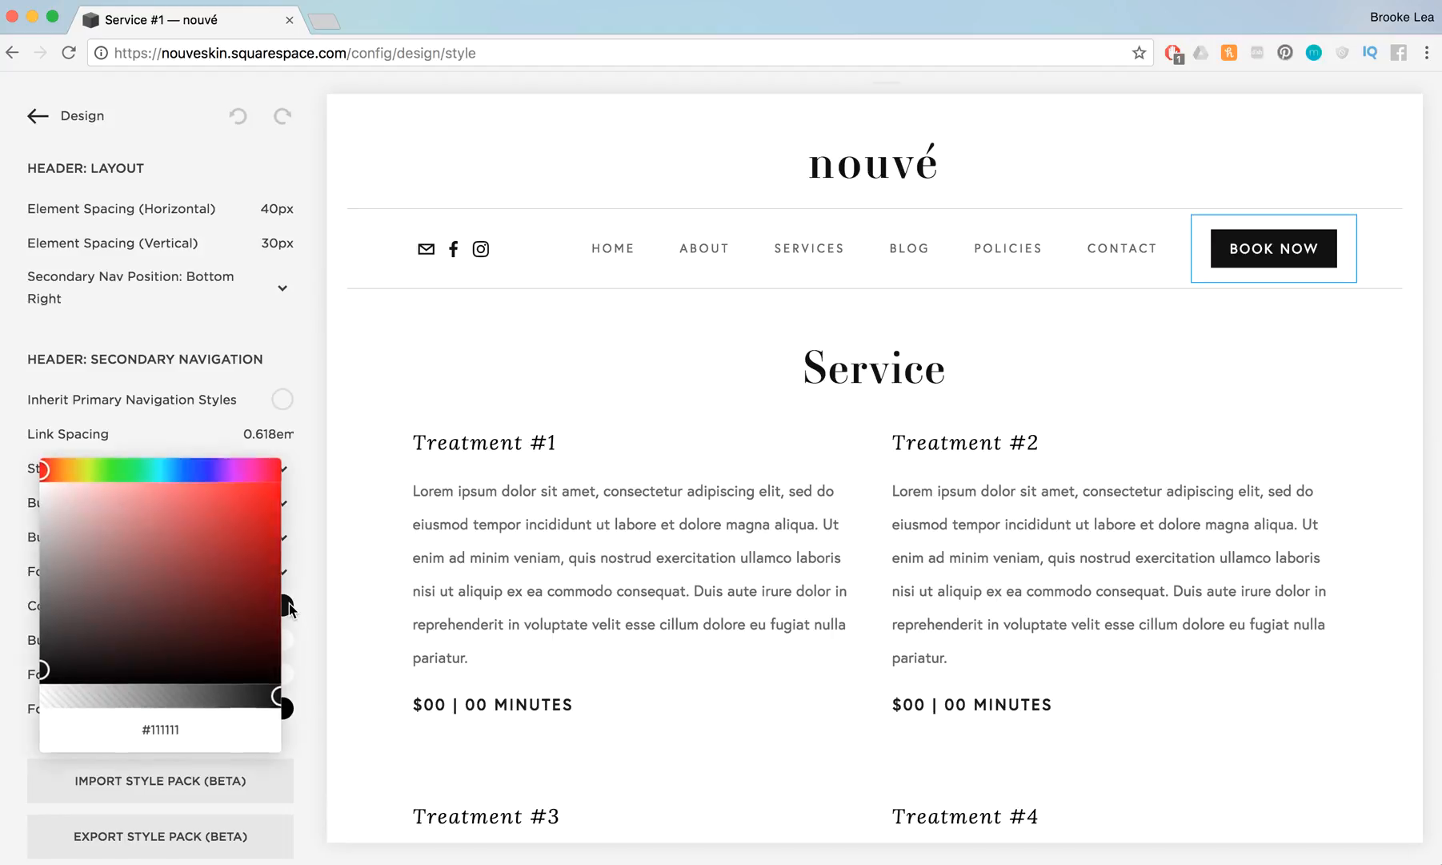
mouse_move(203, 570)
left_mouse_down()
mouse_move(278, 516)
mouse_move(185, 560)
left_mouse_up()
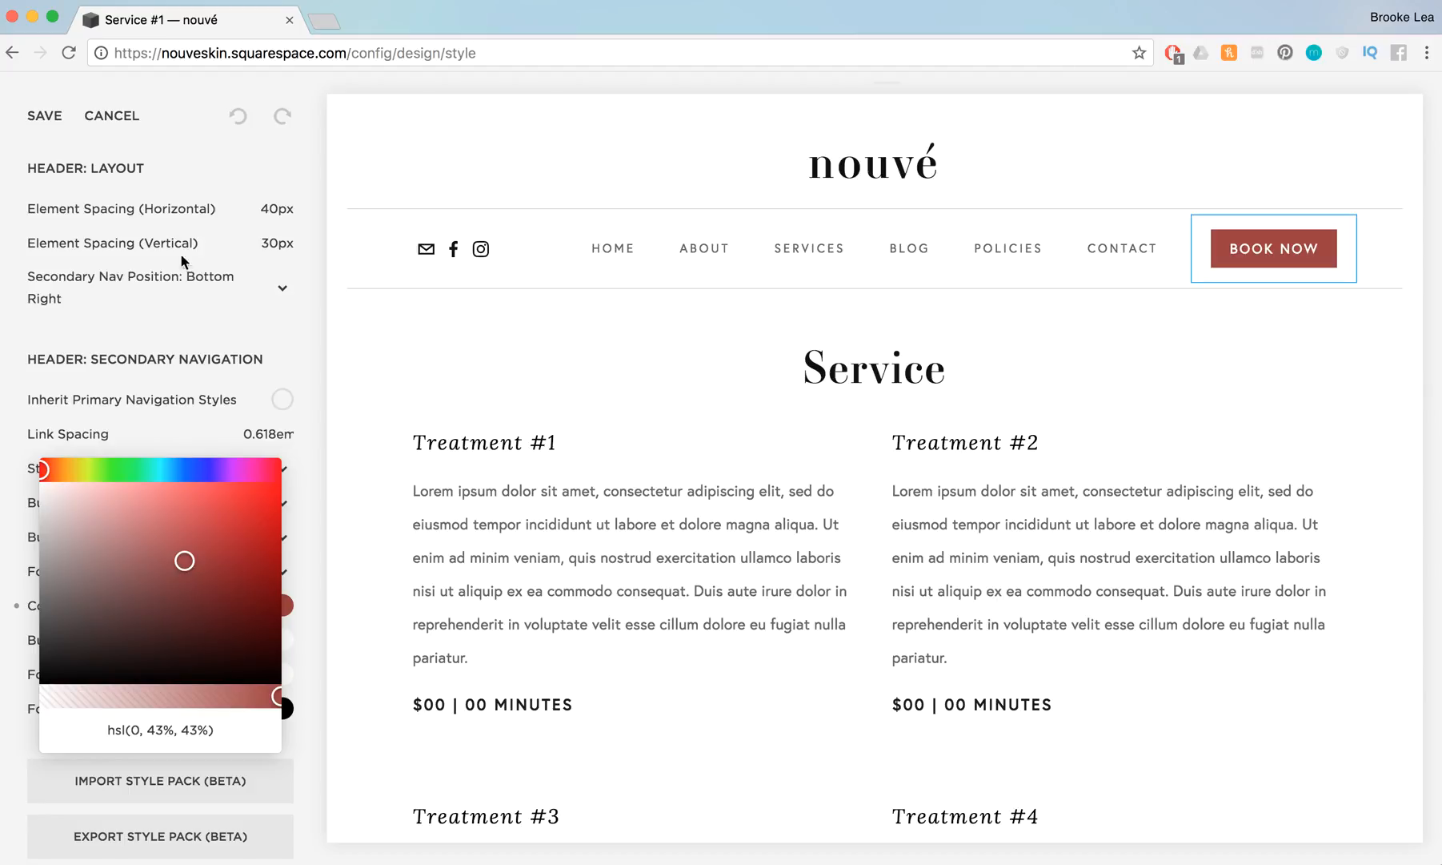
left_click_drag(88, 660, 18, 661)
left_click(446, 464)
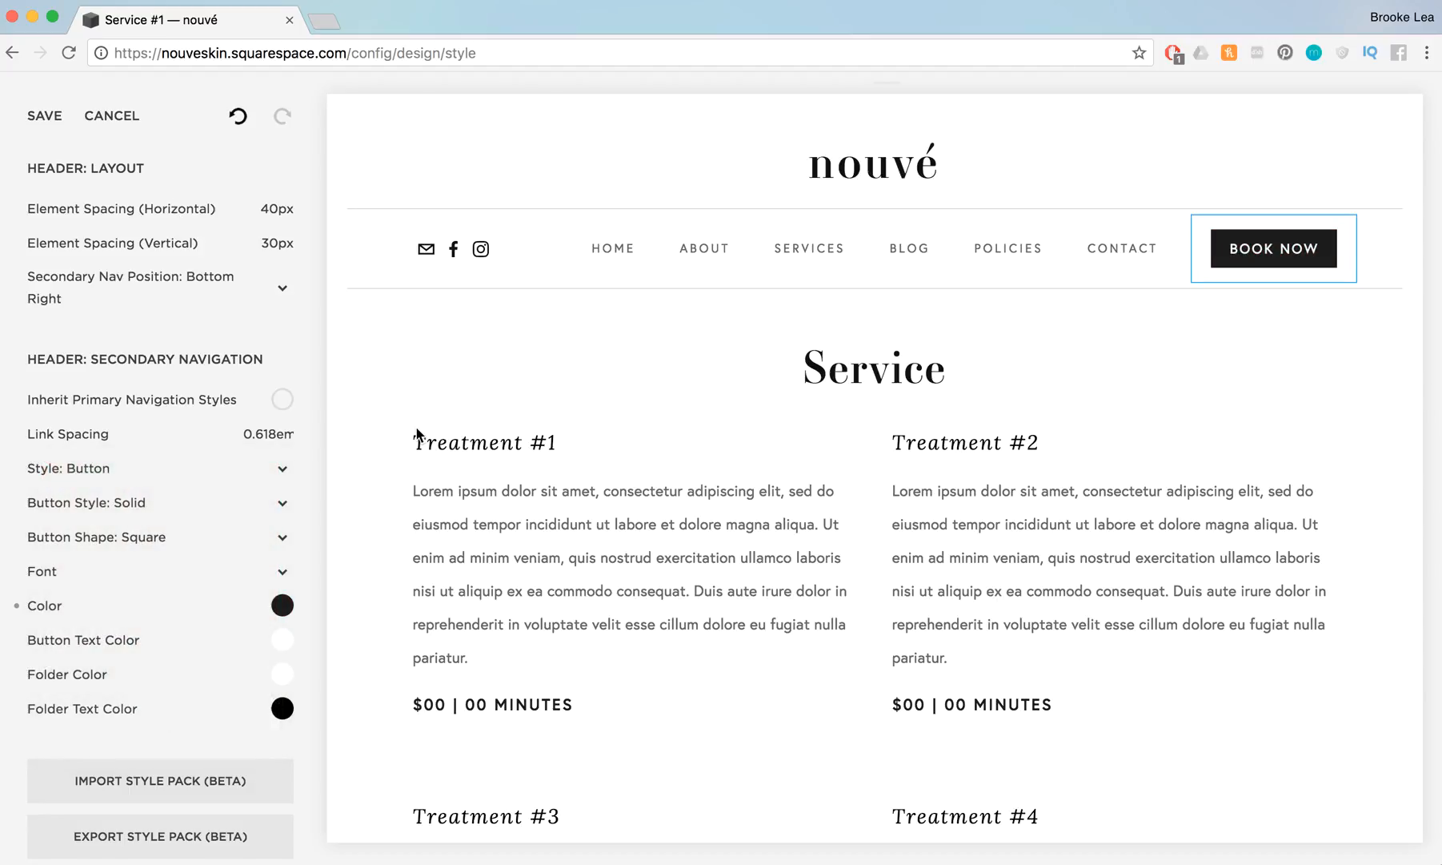
Set the primary navigation's text color to dark gray, hsl(0, 0%, 26%)
left_click(778, 245)
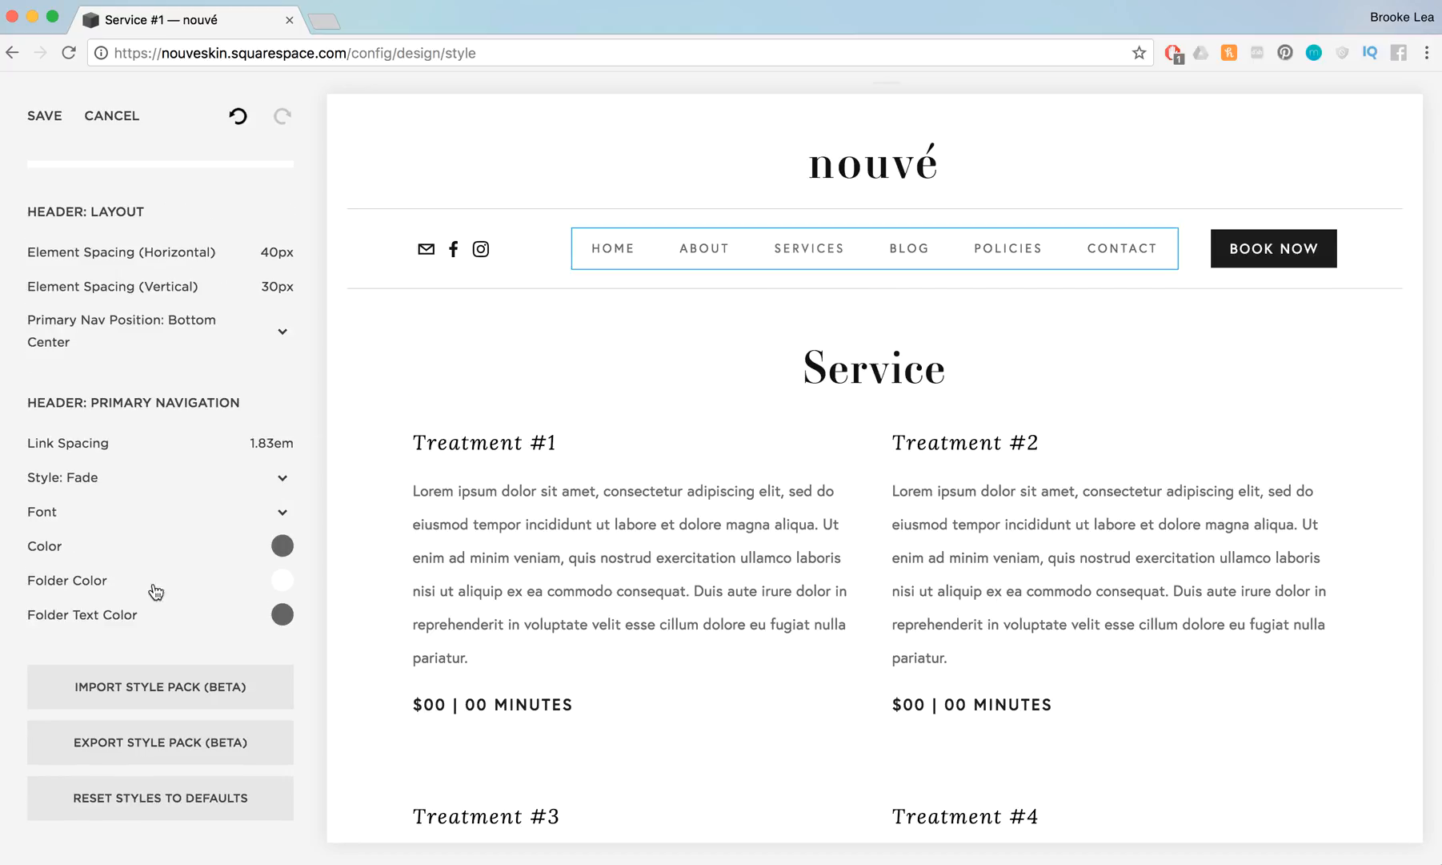
left_click(283, 546)
mouse_move(70, 572)
left_mouse_down()
mouse_move(40, 626)
mouse_move(40, 572)
left_mouse_up()
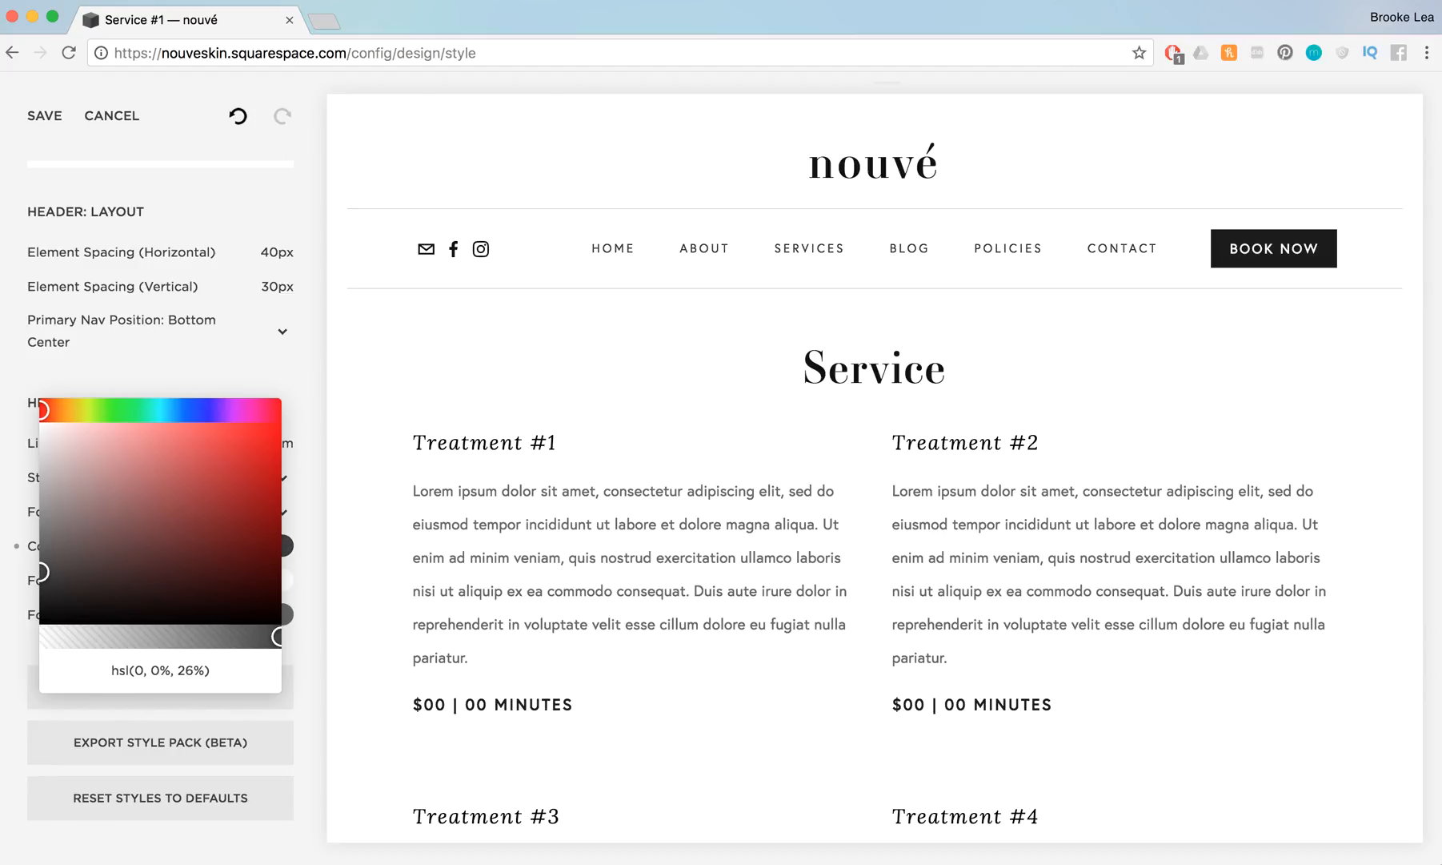
left_click(313, 558)
Browse the primary navigation's font choices, try weight 700 and set the weight back to 400
left_click(285, 515)
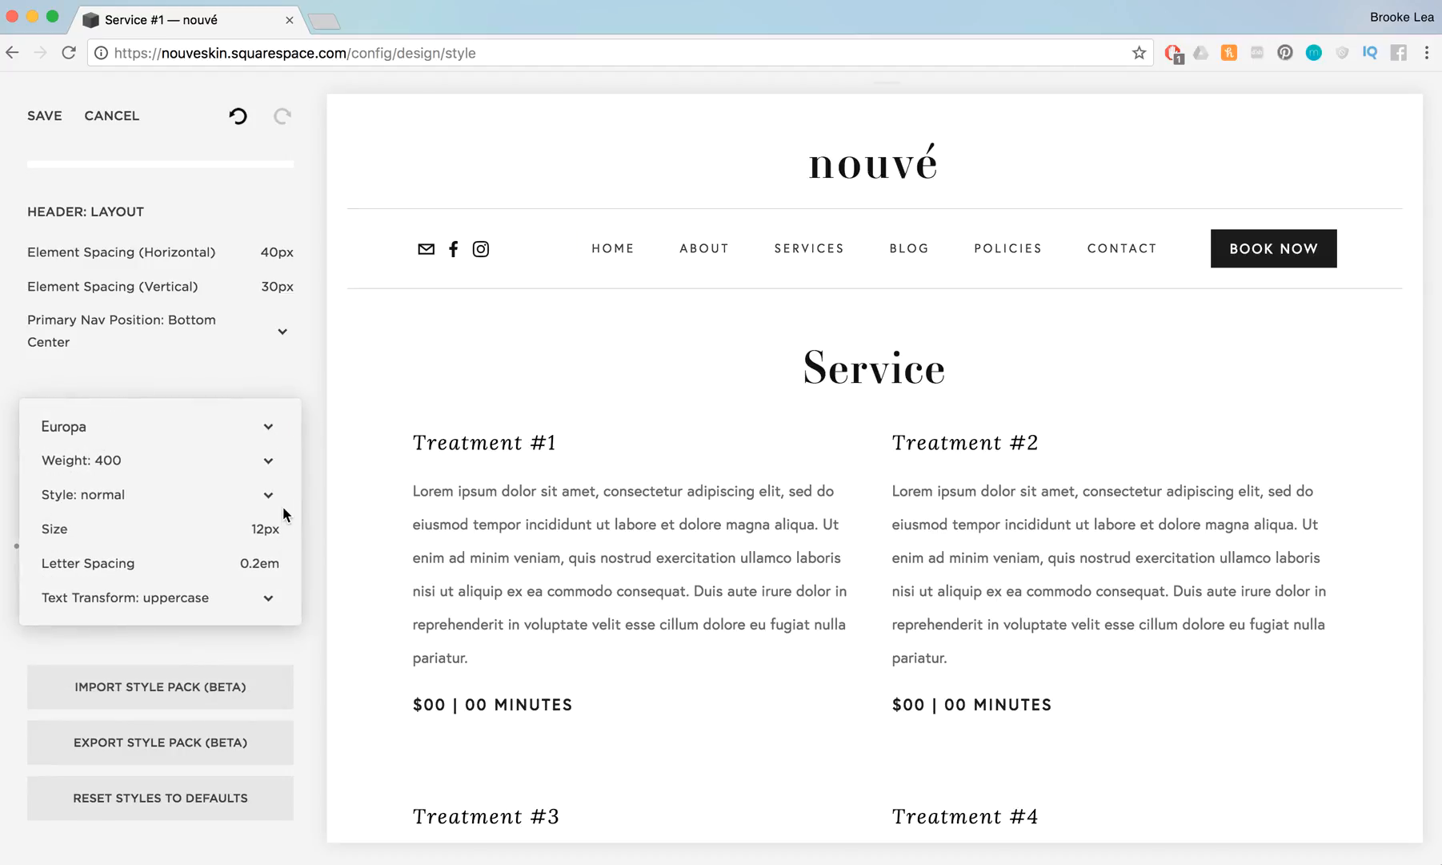
left_click(97, 425)
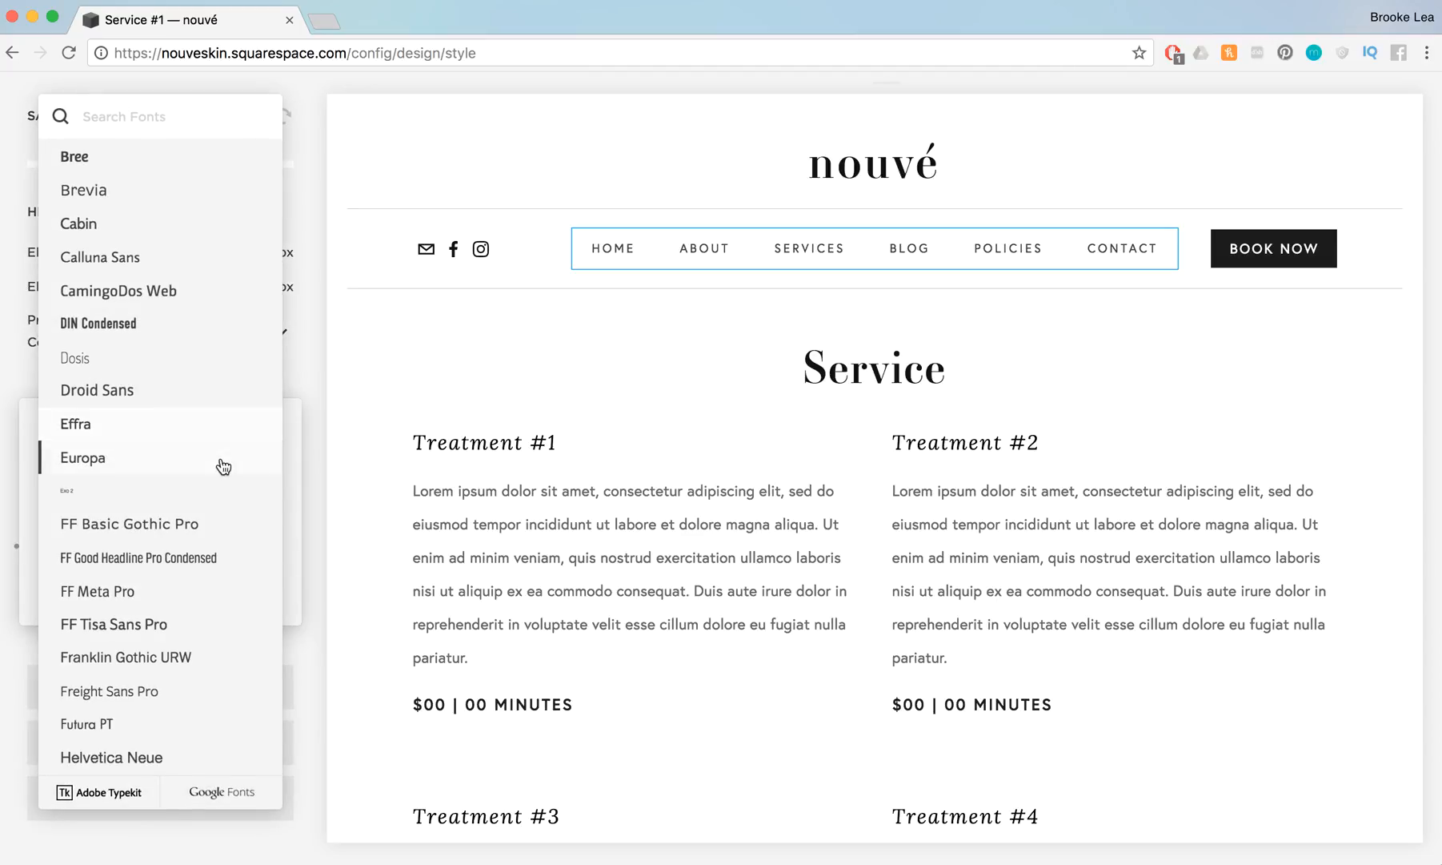
left_click(293, 494)
left_click(121, 460)
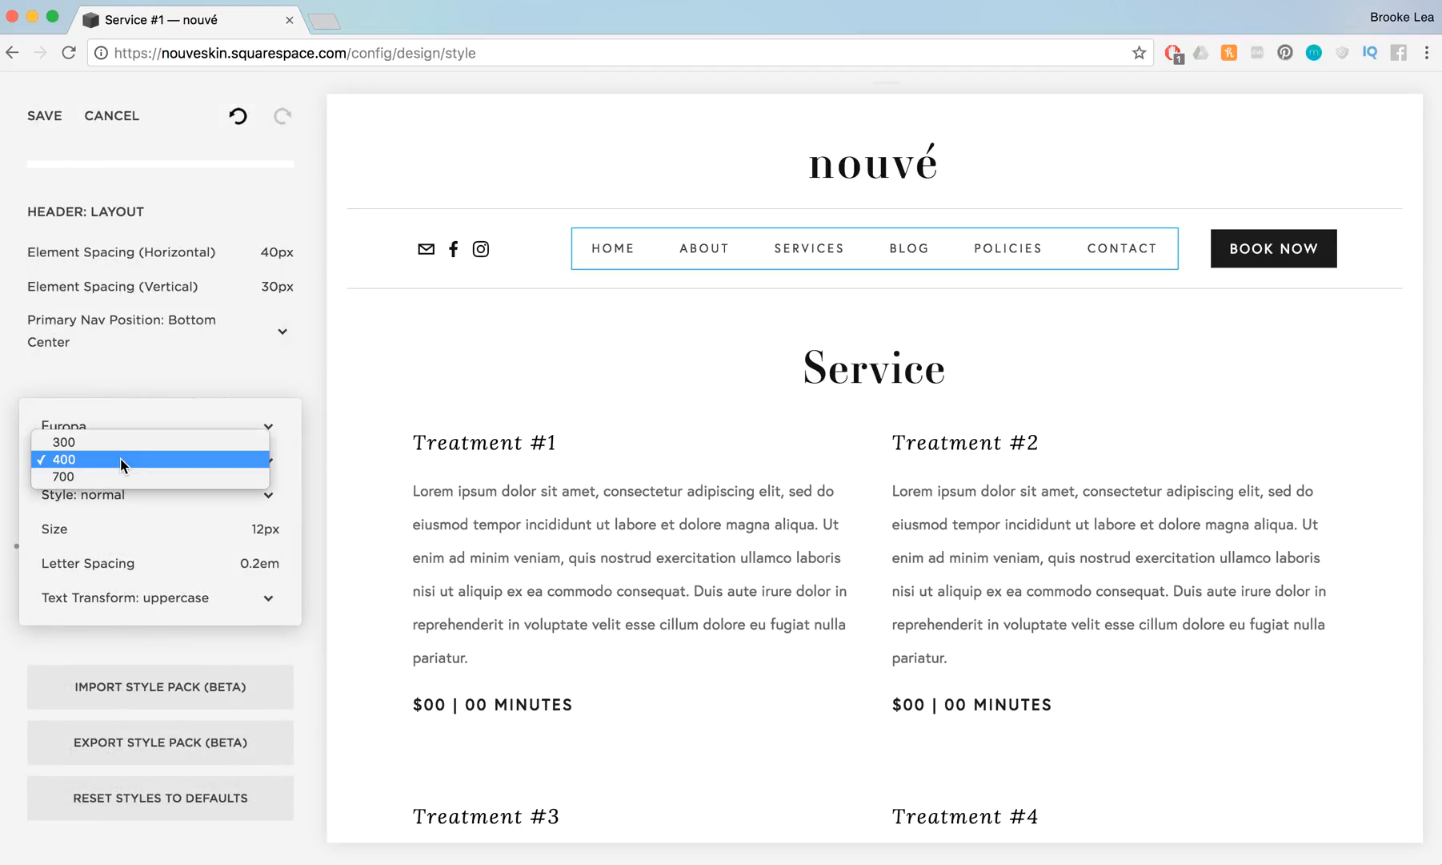
left_click(110, 475)
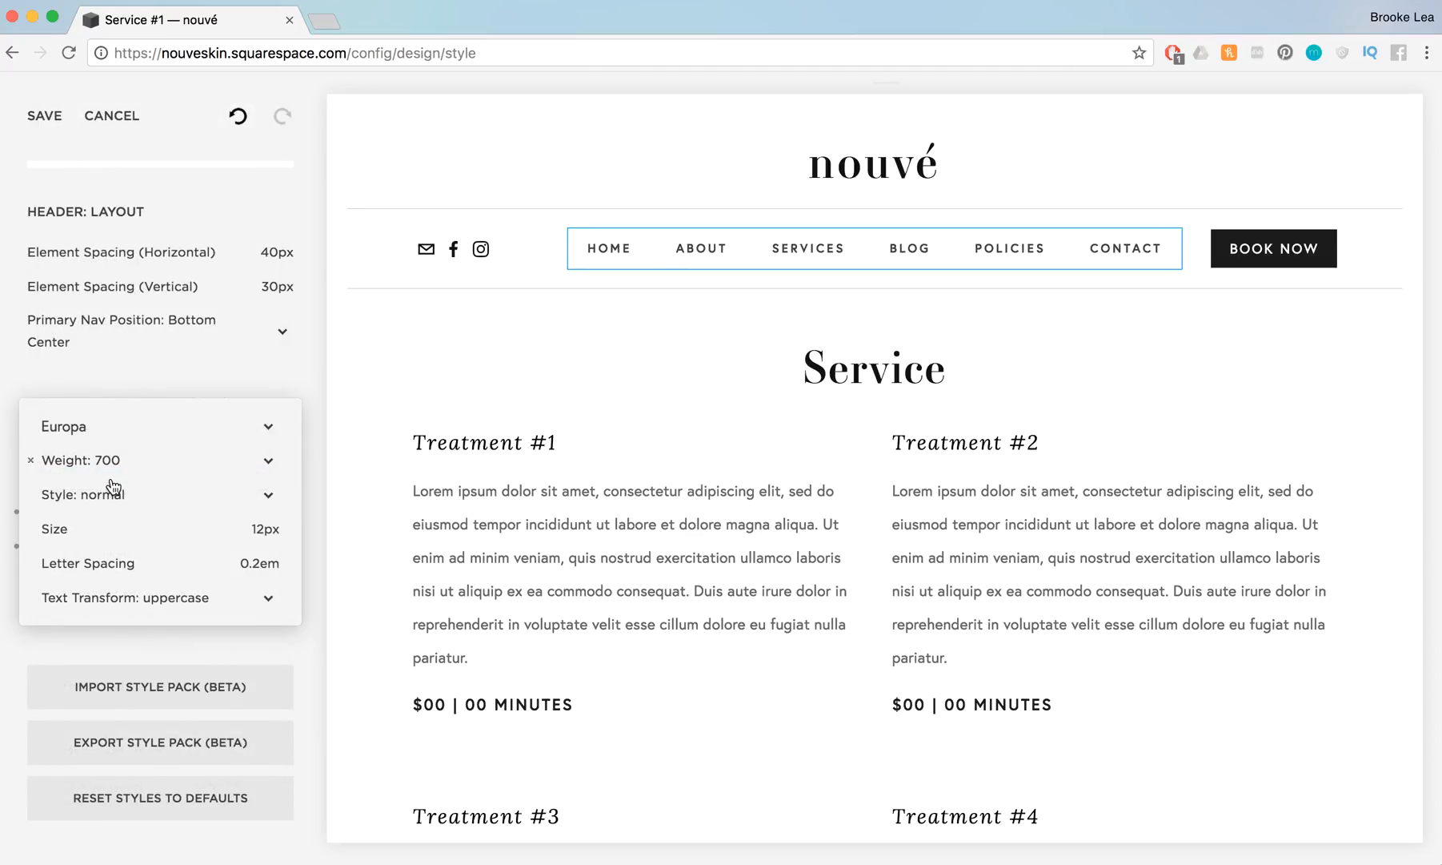
left_click(112, 460)
left_click(110, 442)
mouse_move(265, 537)
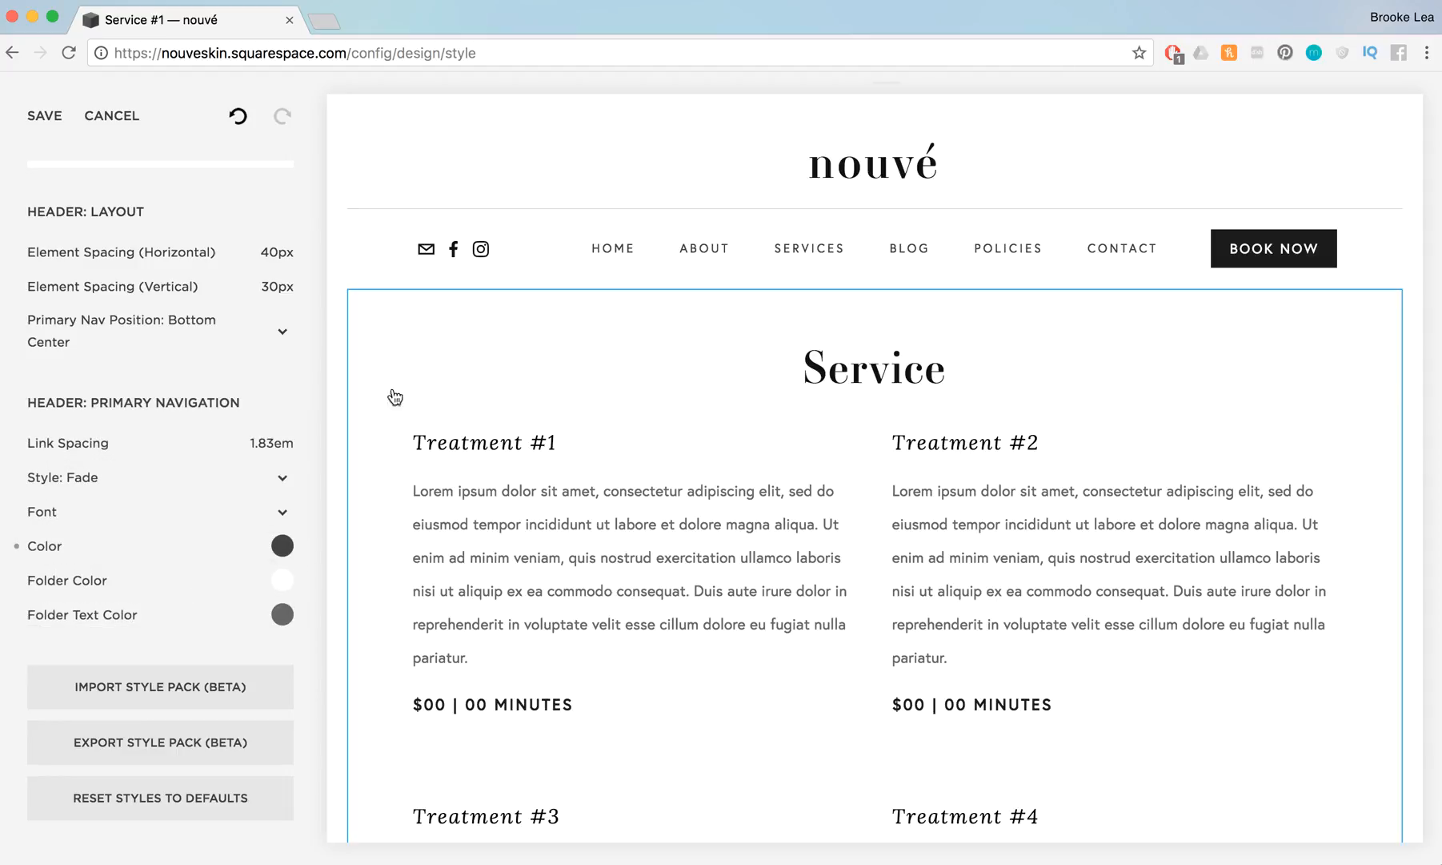
Examine the color setting of the header's social icons and select its hex code
left_click(478, 249)
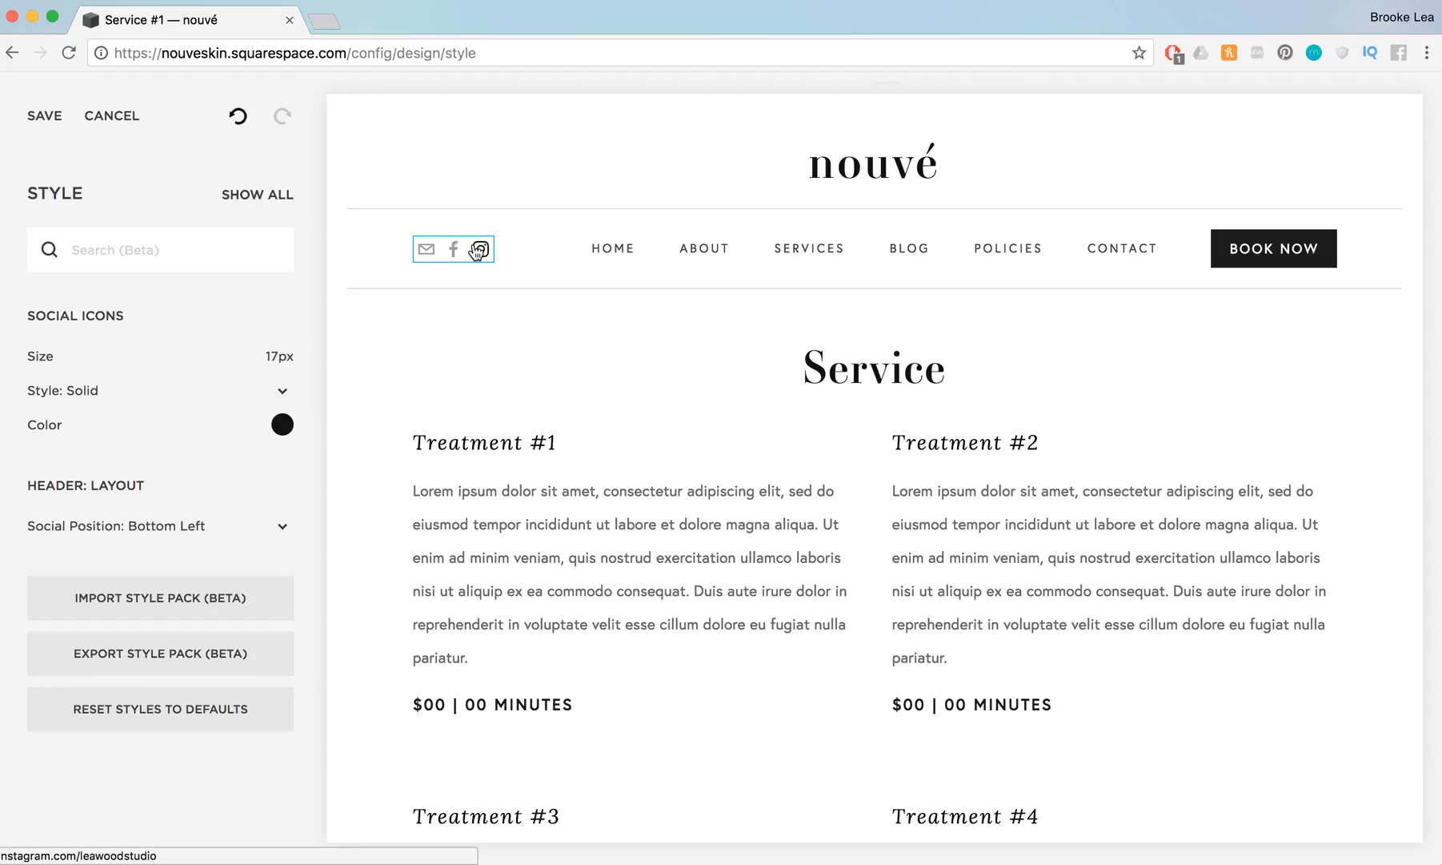
left_click(286, 425)
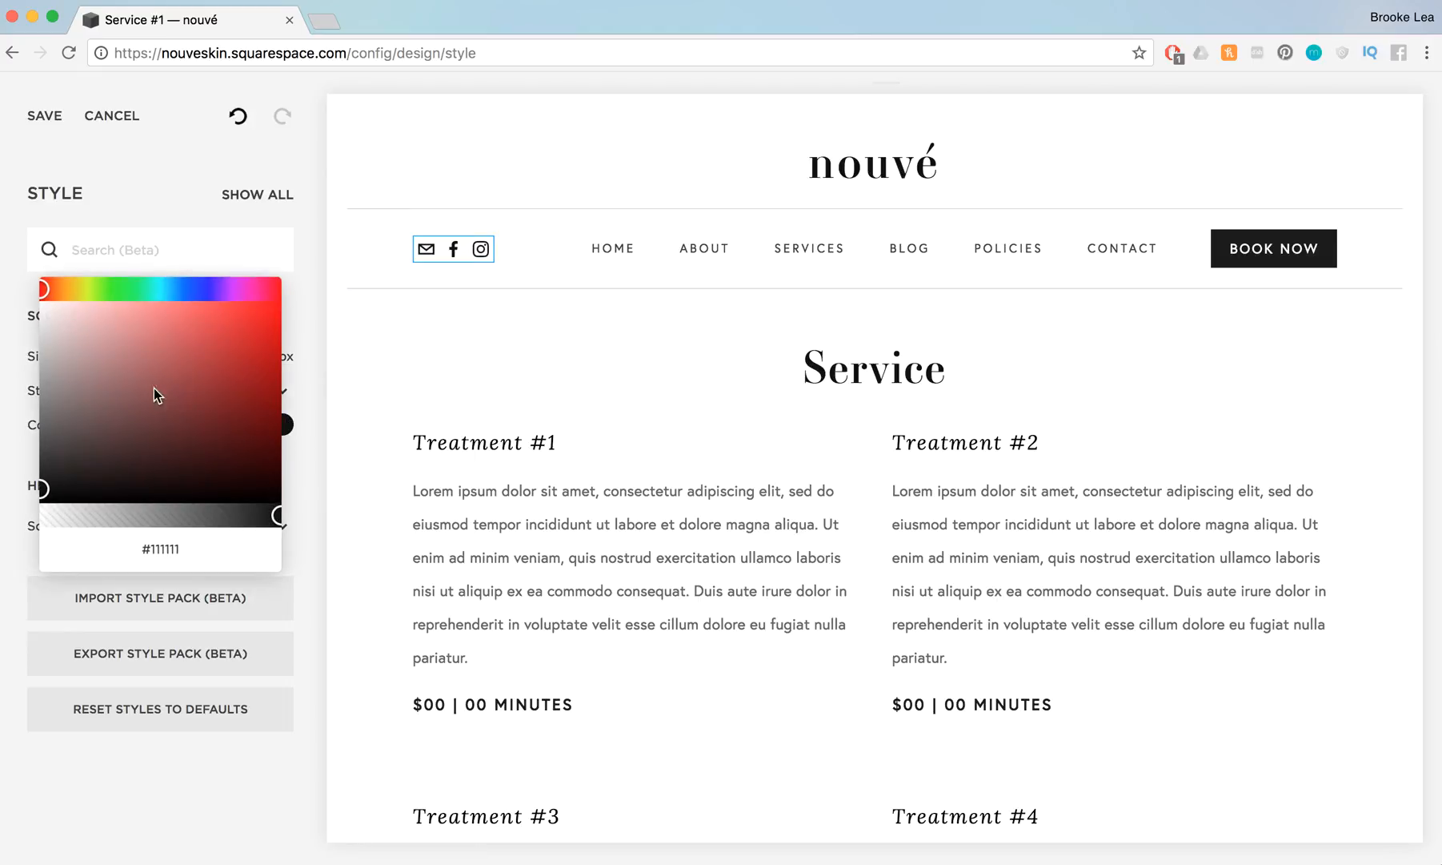
left_click(304, 433)
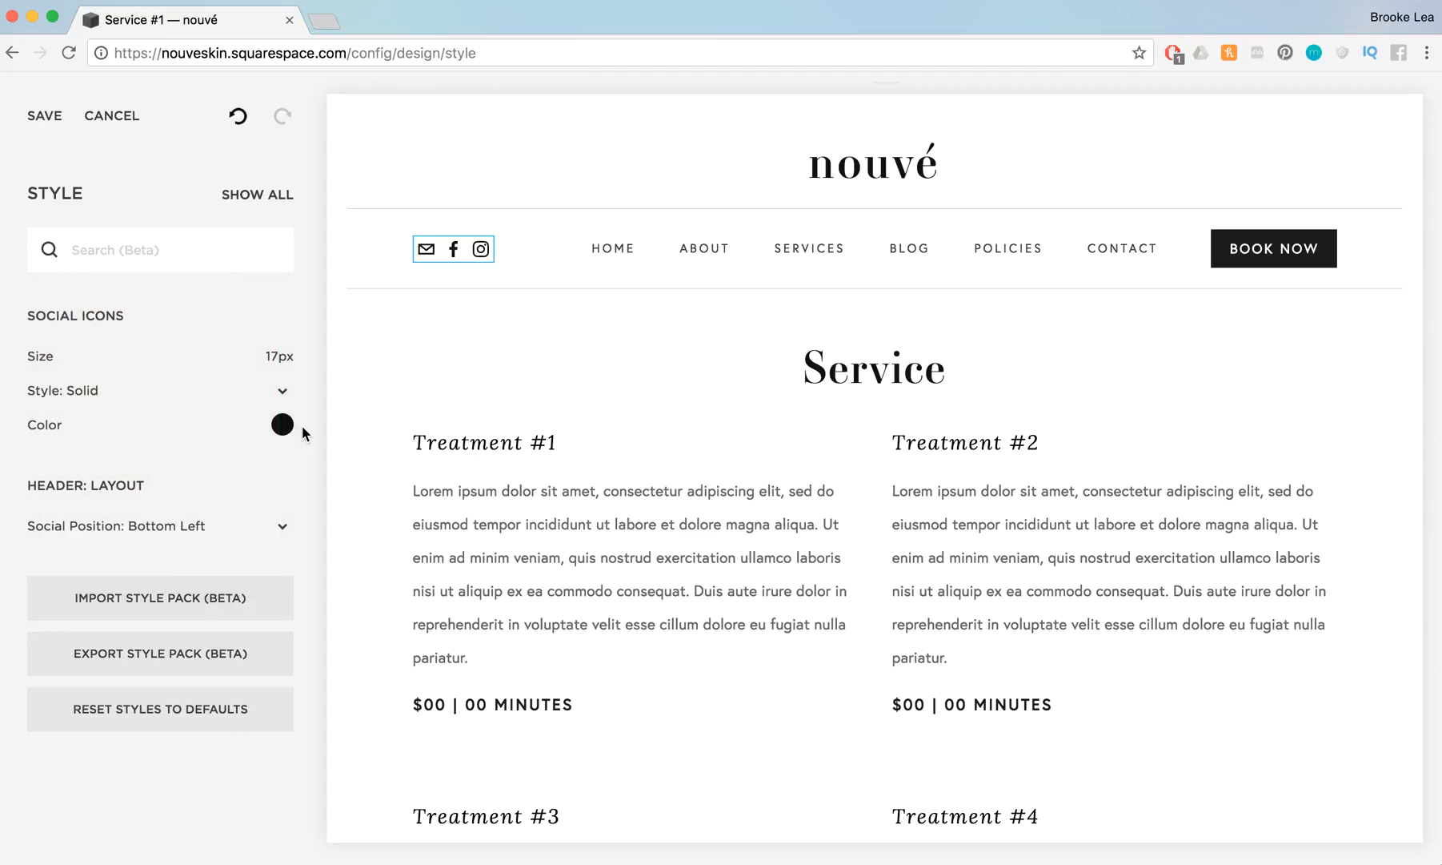
left_click(284, 424)
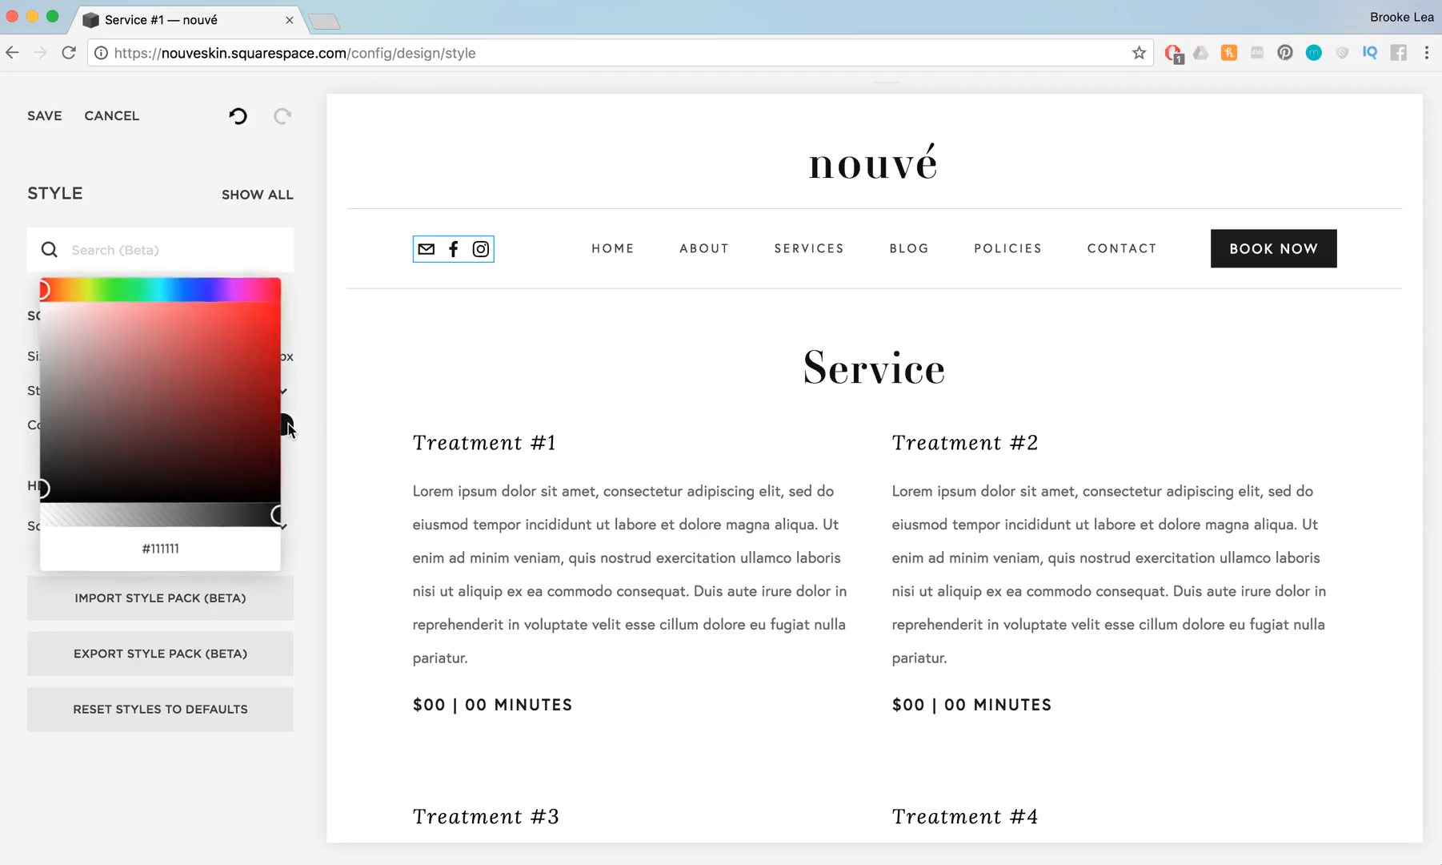
left_click_drag(200, 543, 101, 543)
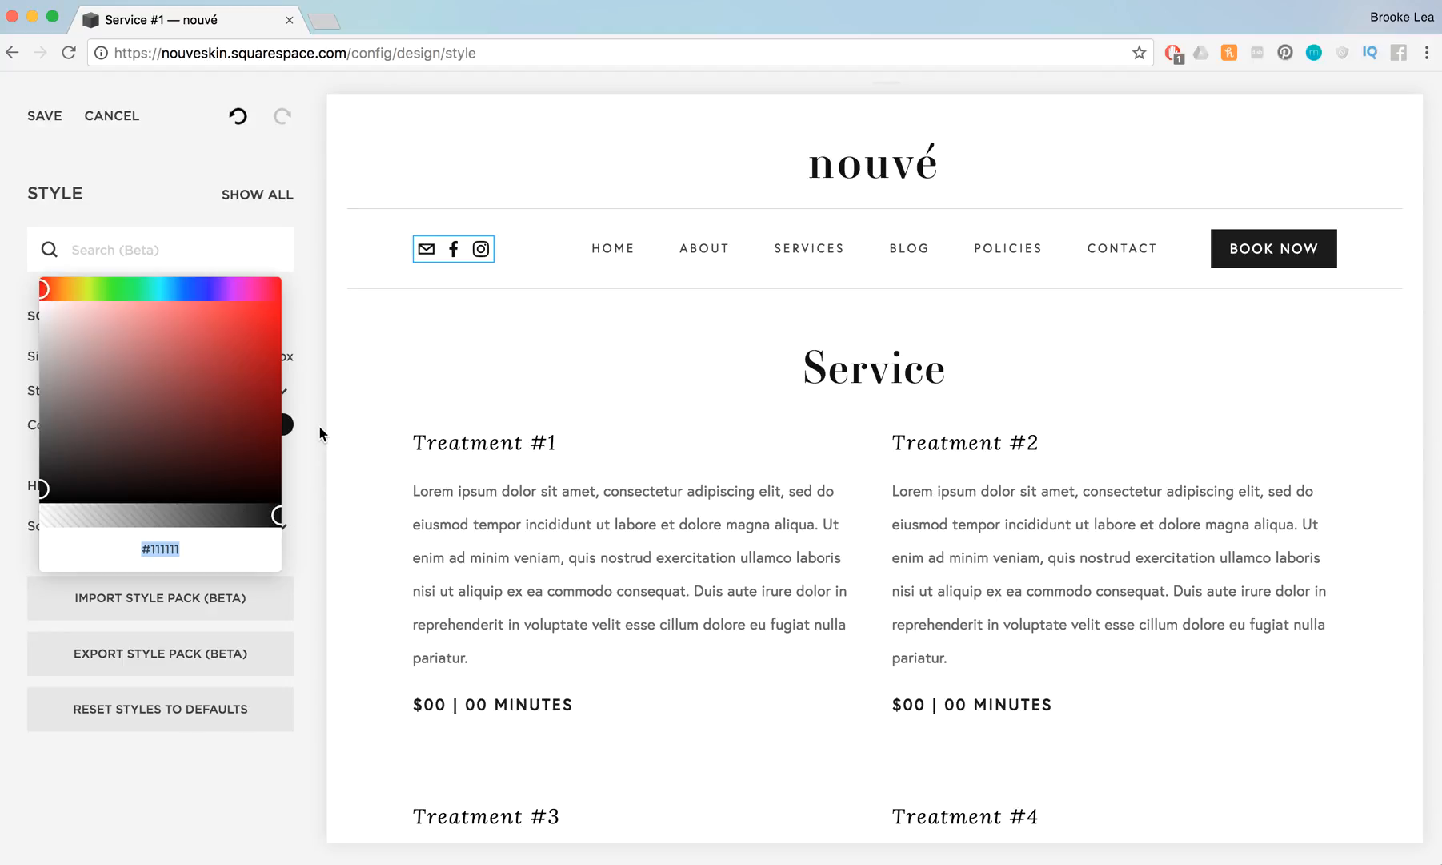
left_click(208, 550)
left_click_drag(207, 550, 50, 550)
left_click(313, 374)
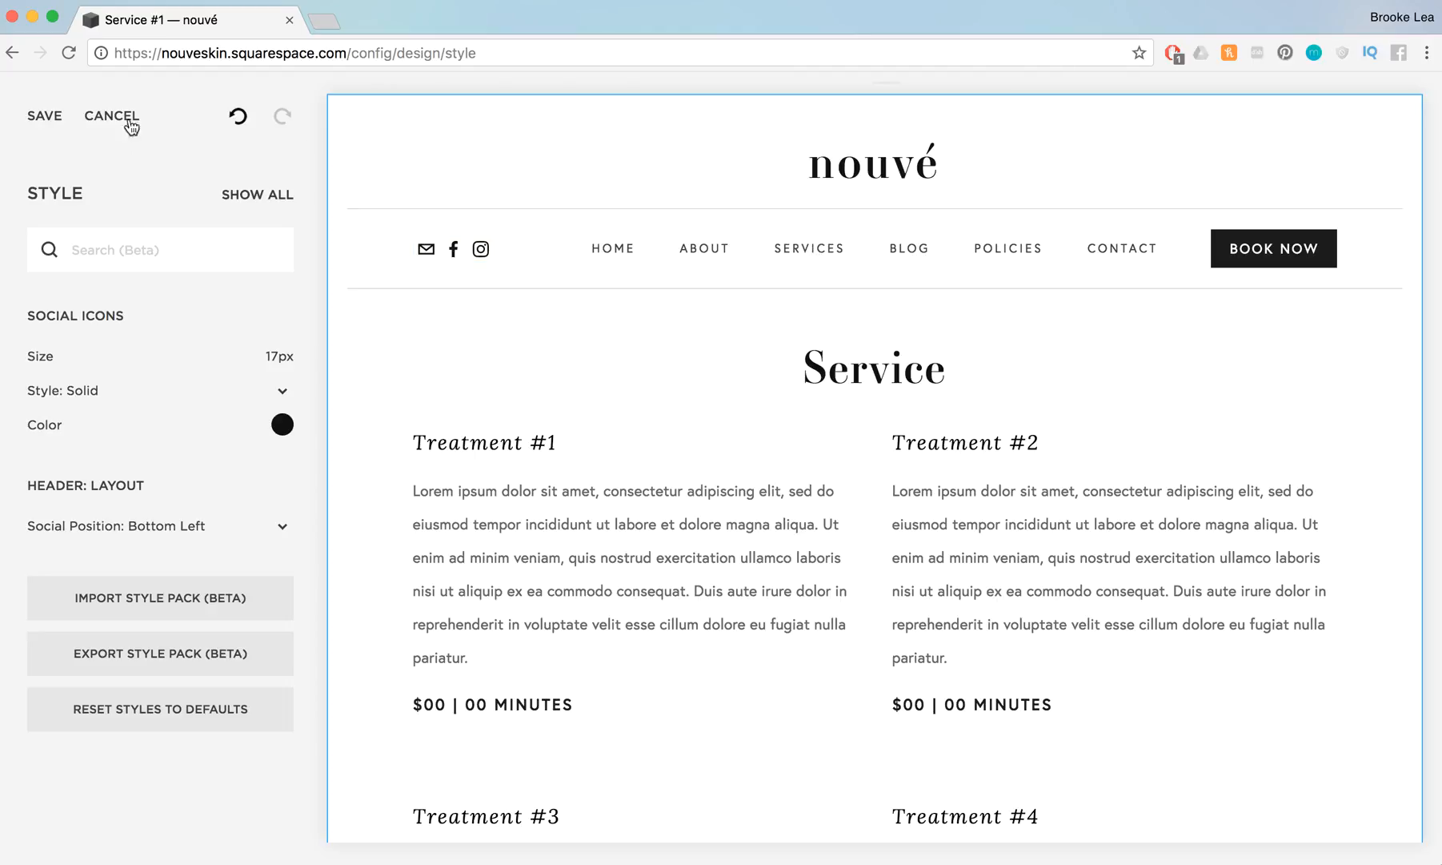
Save the header style changes made to the site
left_click(53, 117)
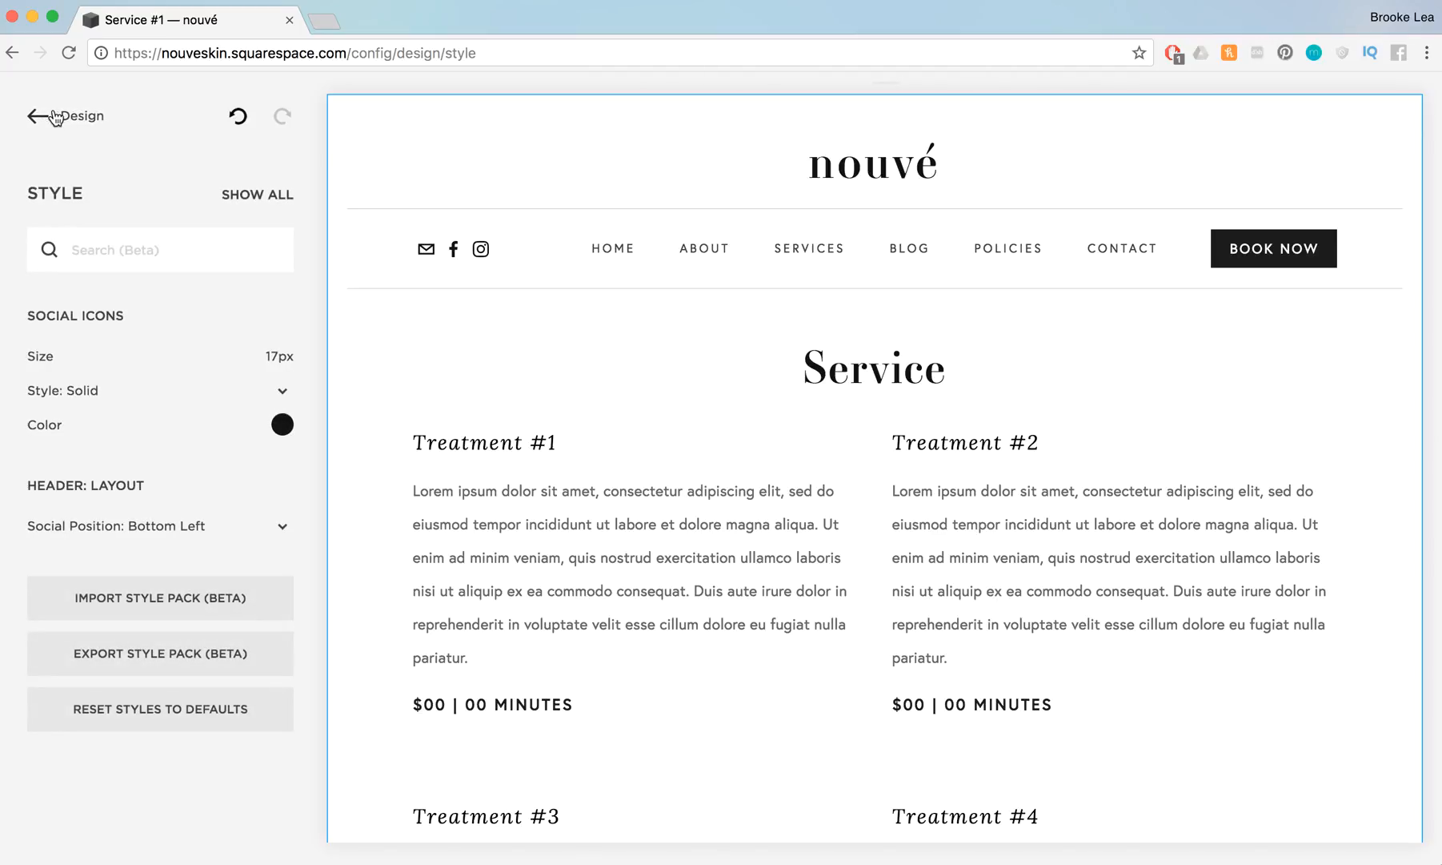